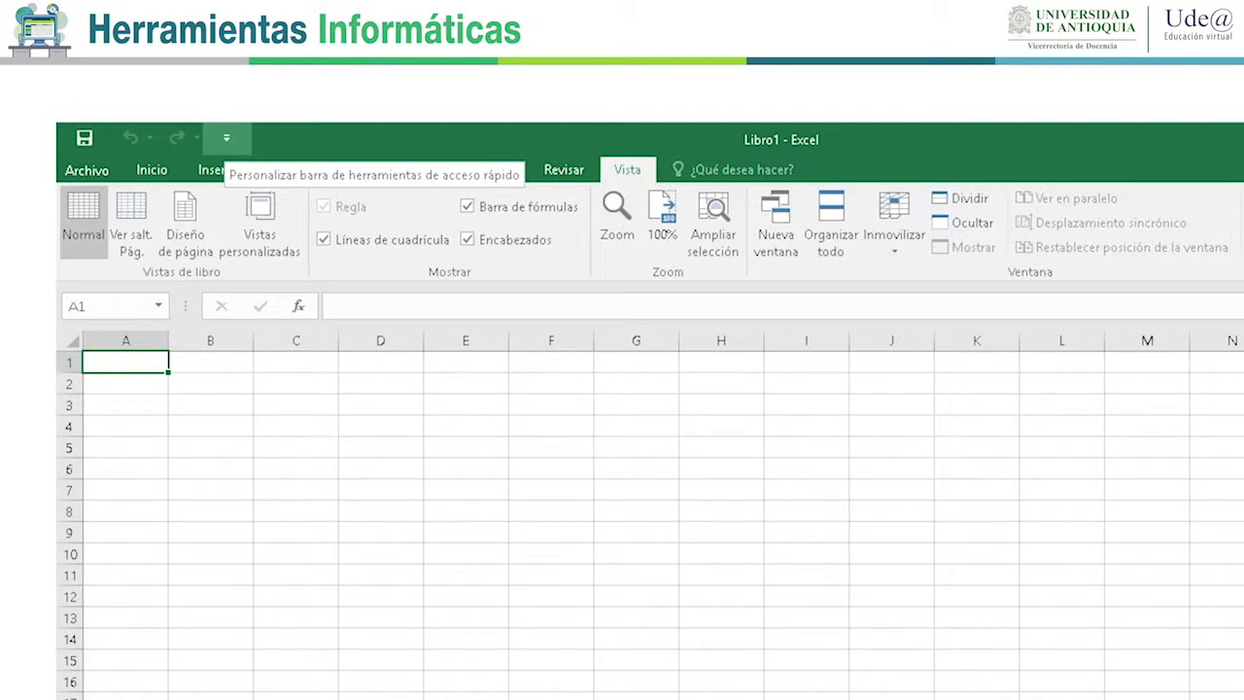
Add the Nuevo (New) and Abrir (Open) commands to the Quick Access Toolbar.
left_click(227, 138)
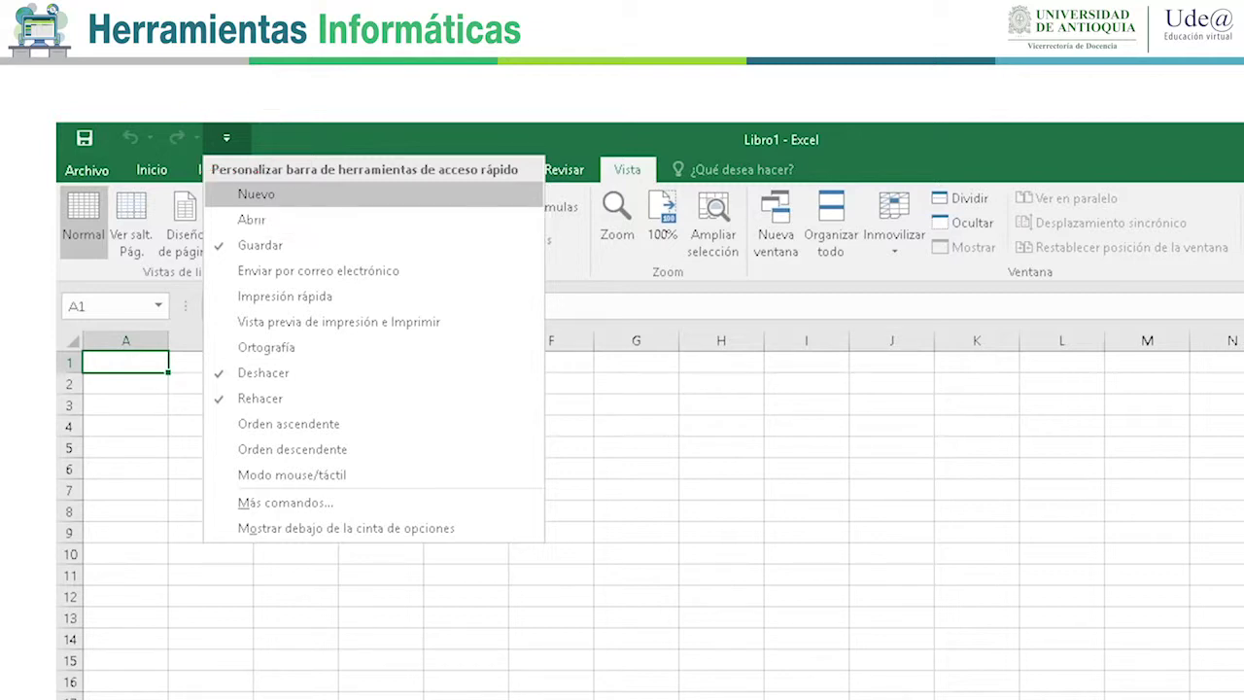
left_click(255, 193)
left_click(275, 137)
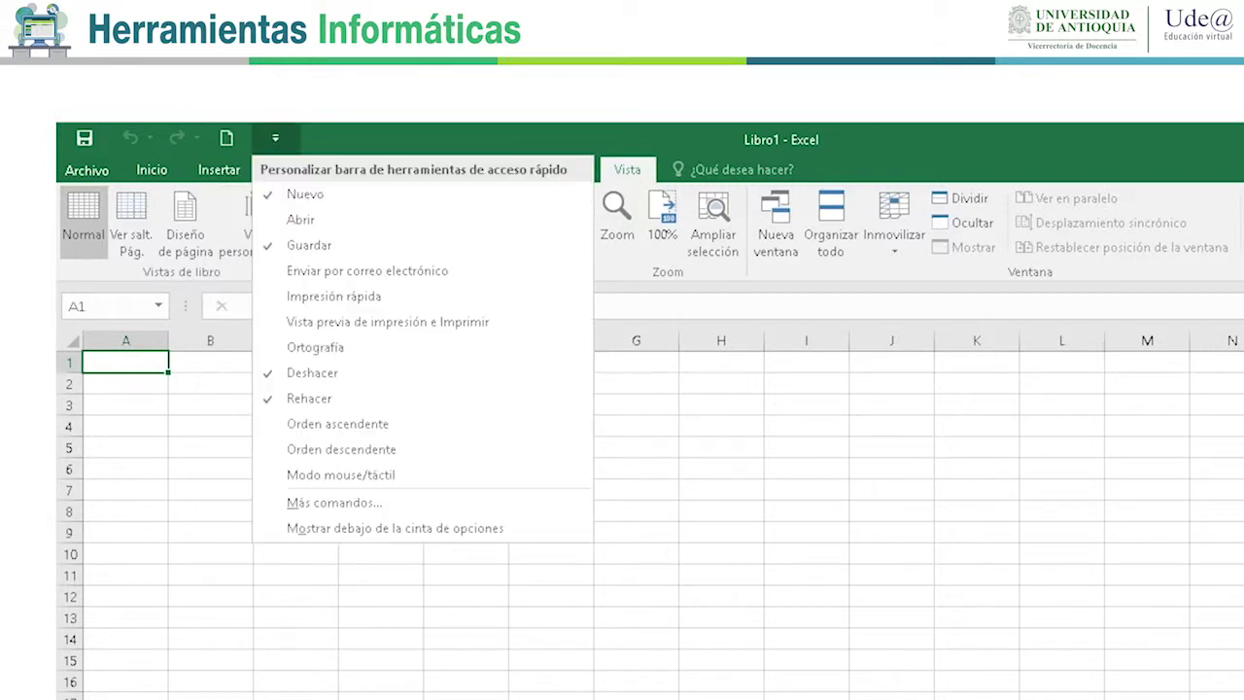
left_click(300, 218)
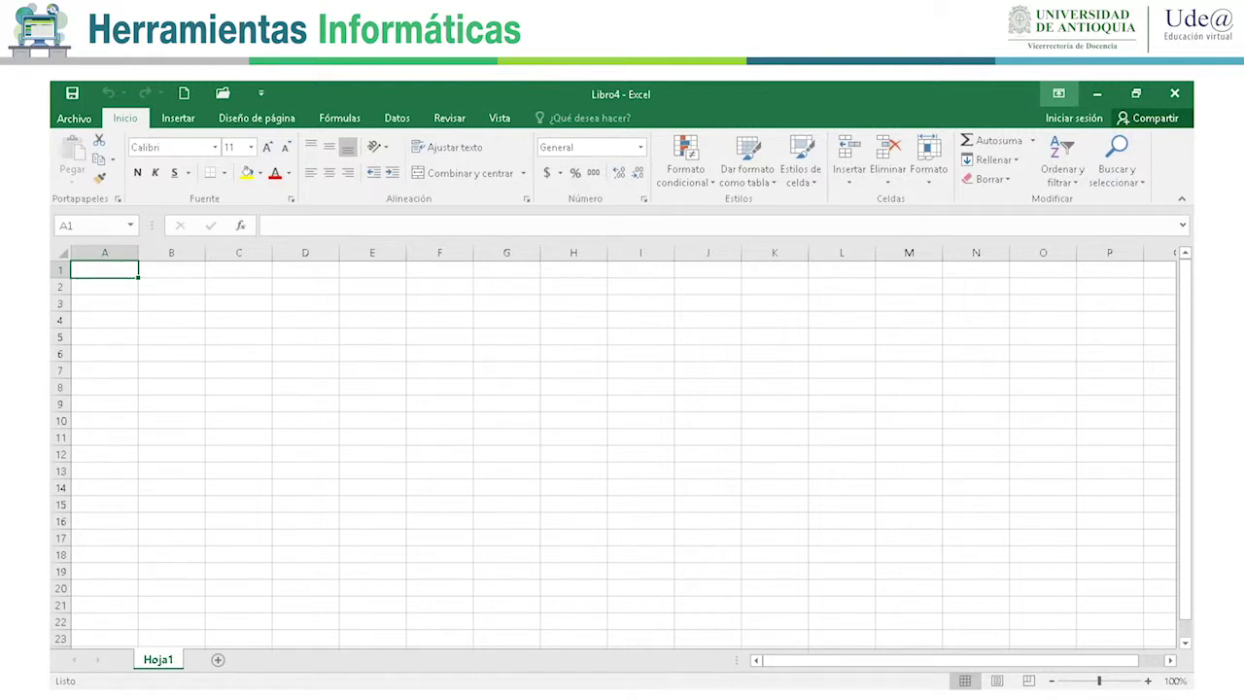
left_click(1058, 93)
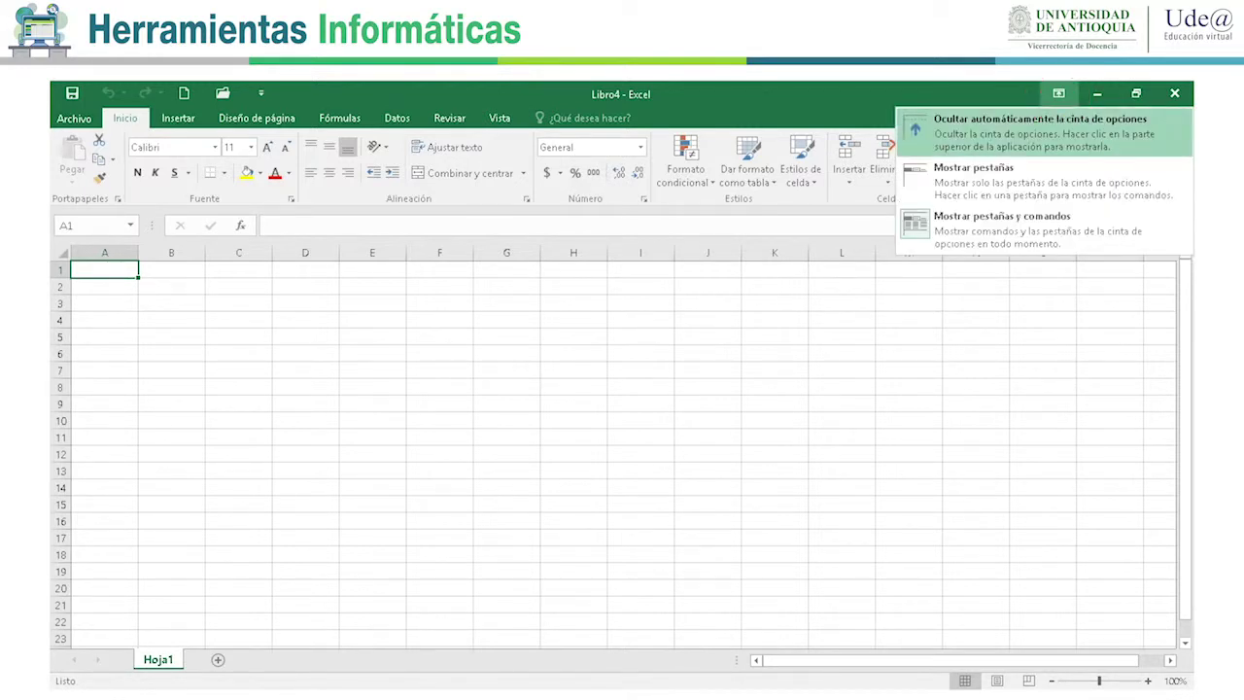
left_click(908, 141)
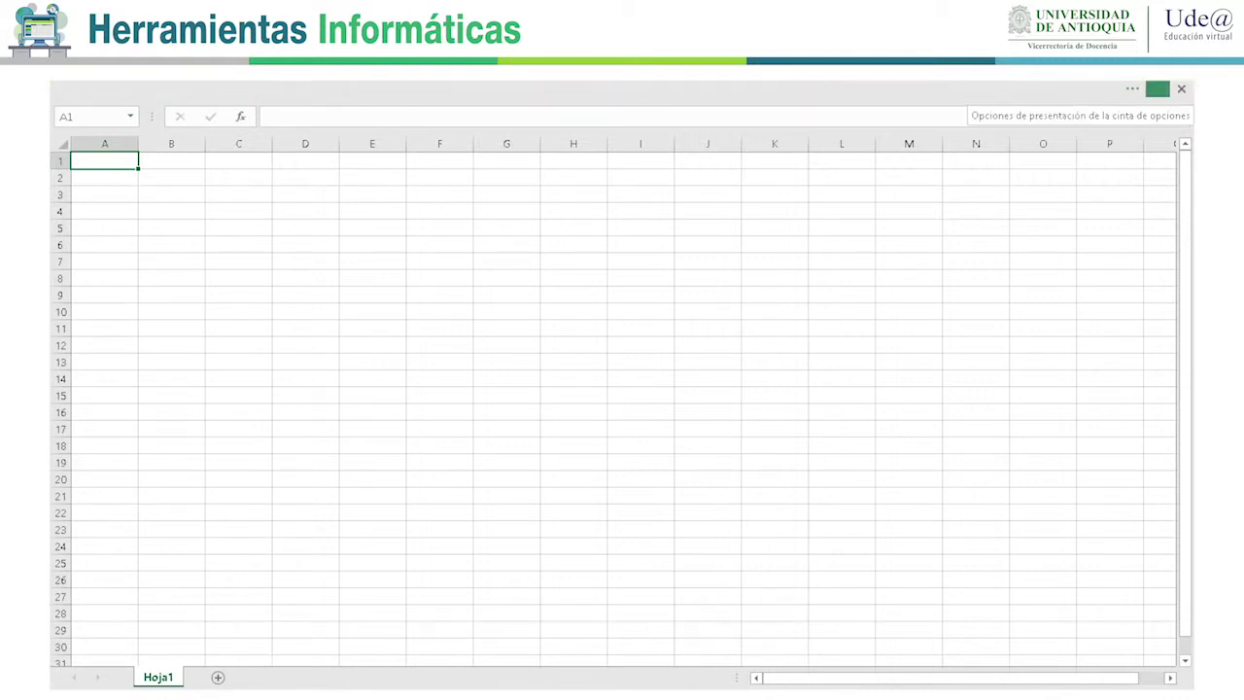
left_click(1157, 88)
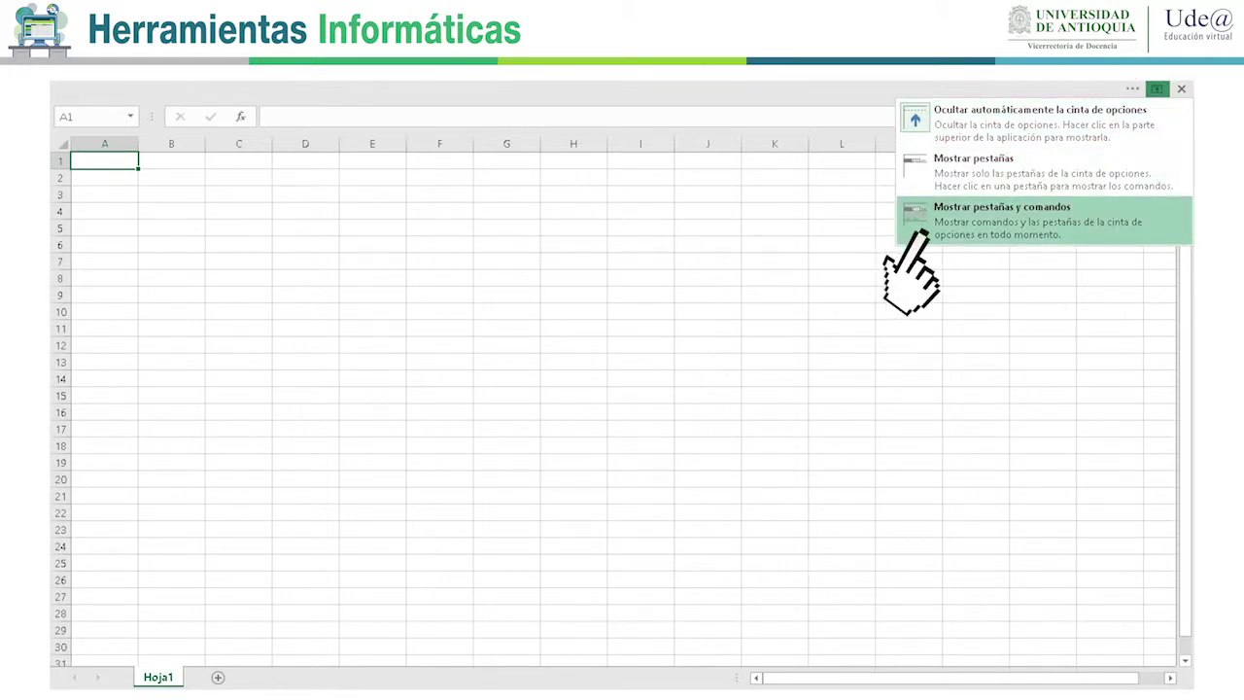
left_click(1048, 232)
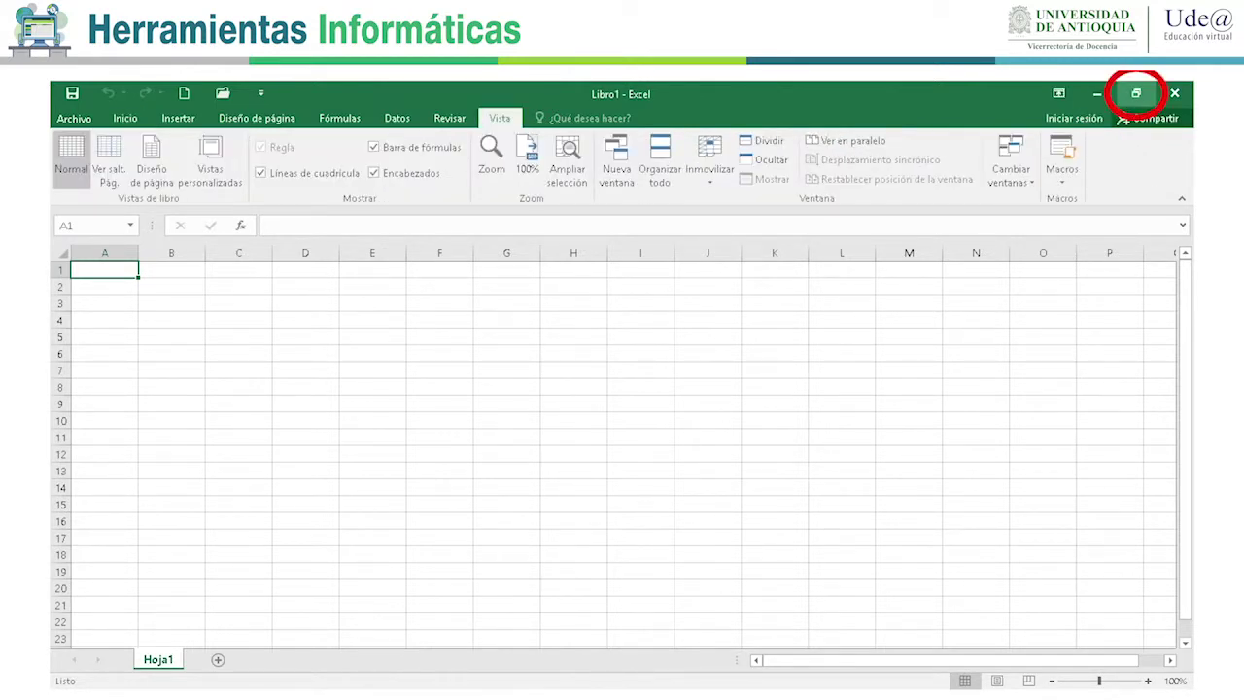
left_click(1135, 94)
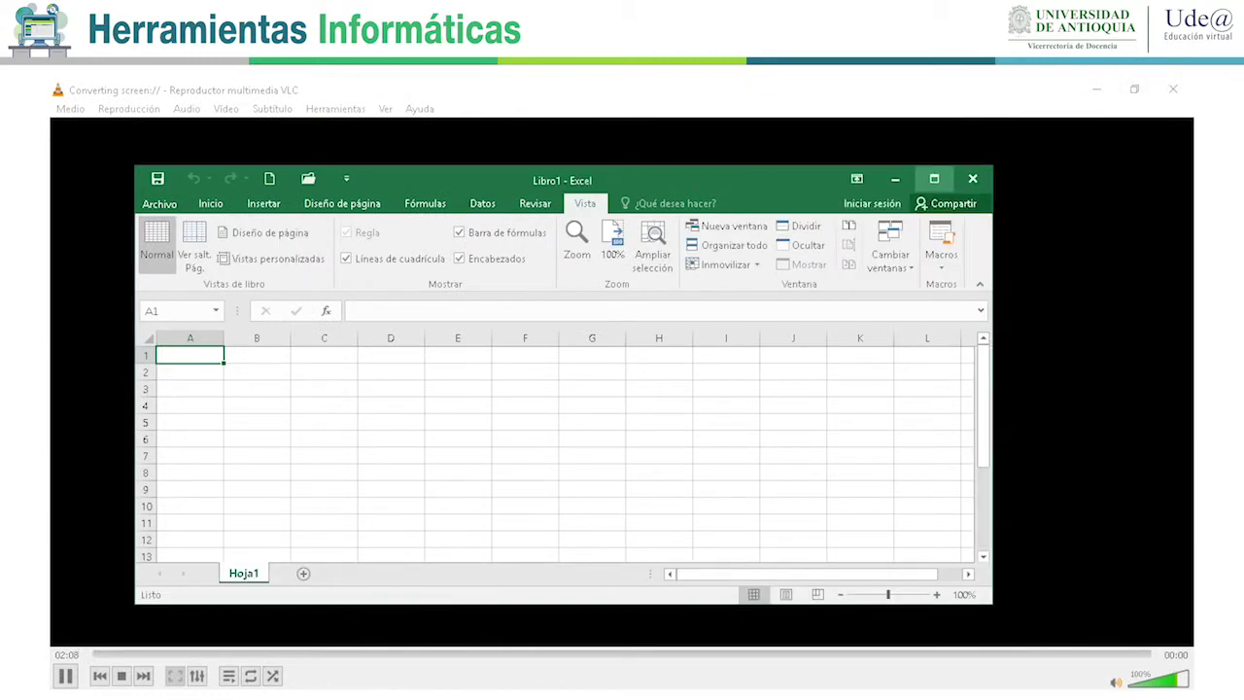
left_click(934, 179)
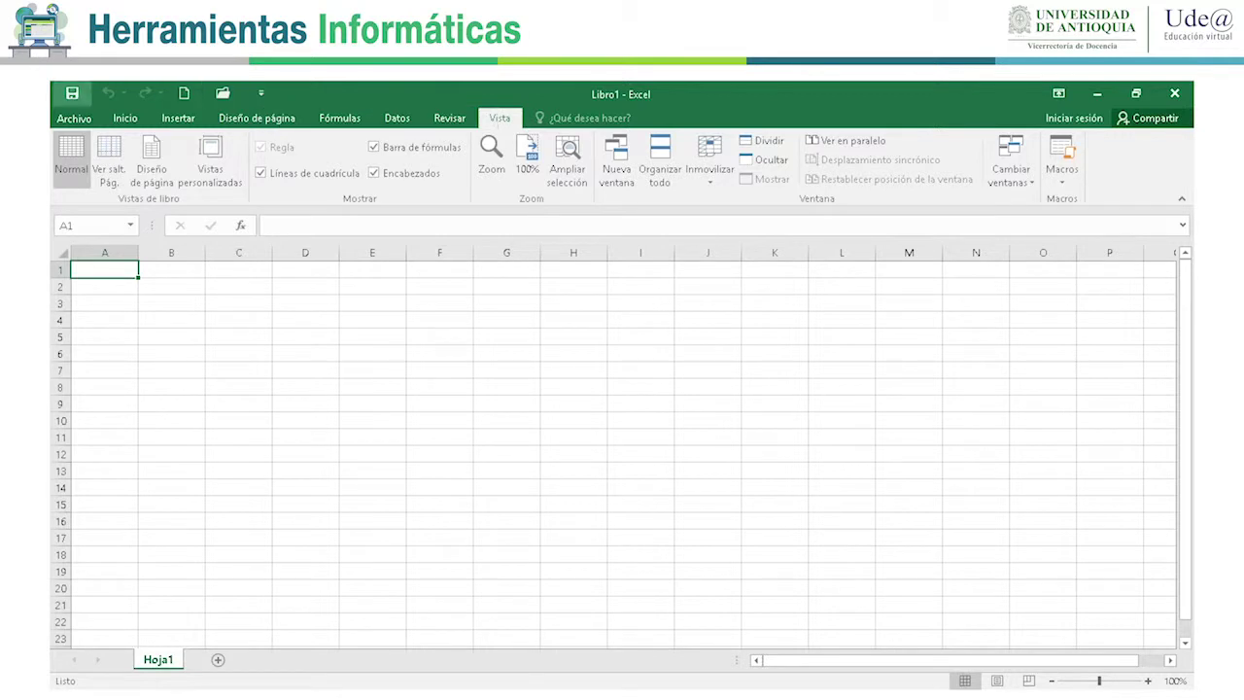
left_click(261, 93)
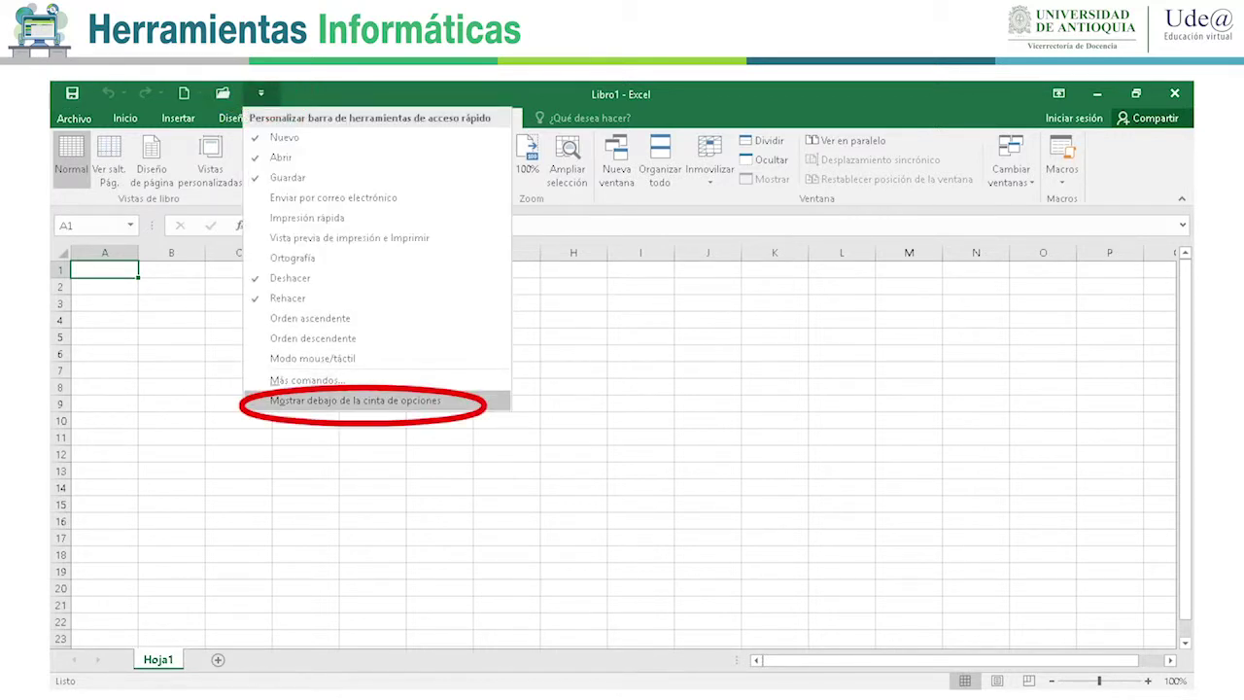
left_click(355, 400)
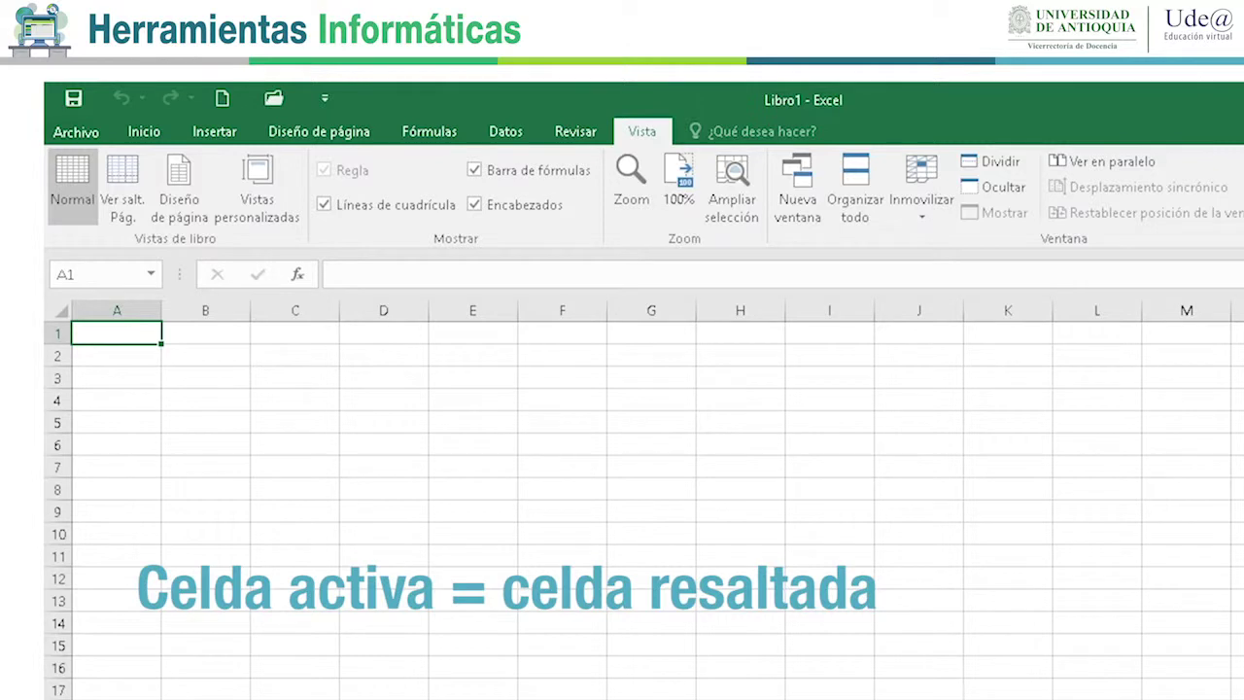
left_click(472, 444)
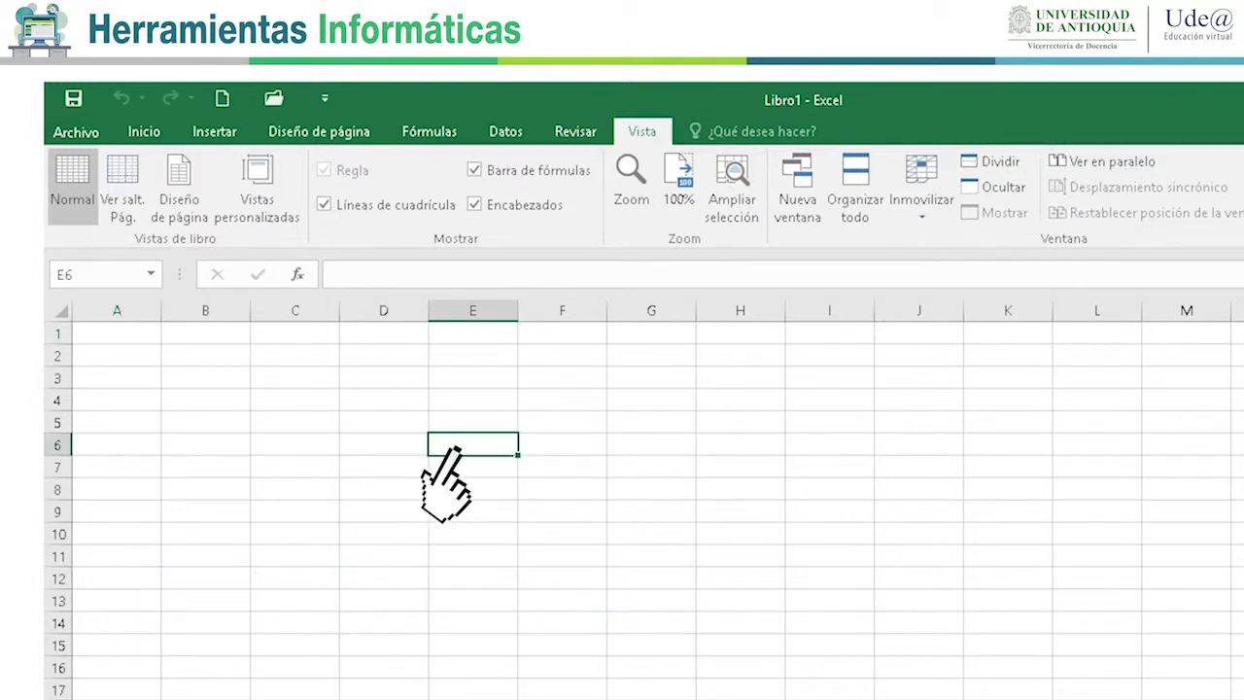
key("Right")
key("Right")
key("Up")
key("Up")
key("Up")
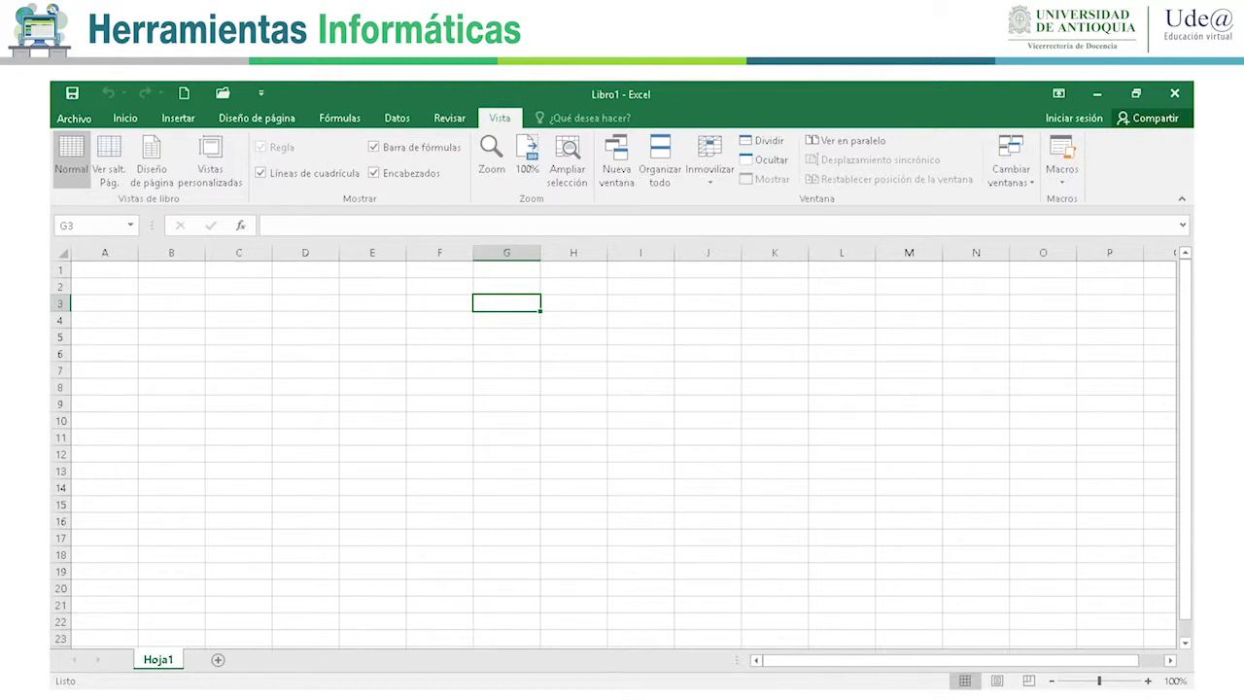
left_click(273, 225)
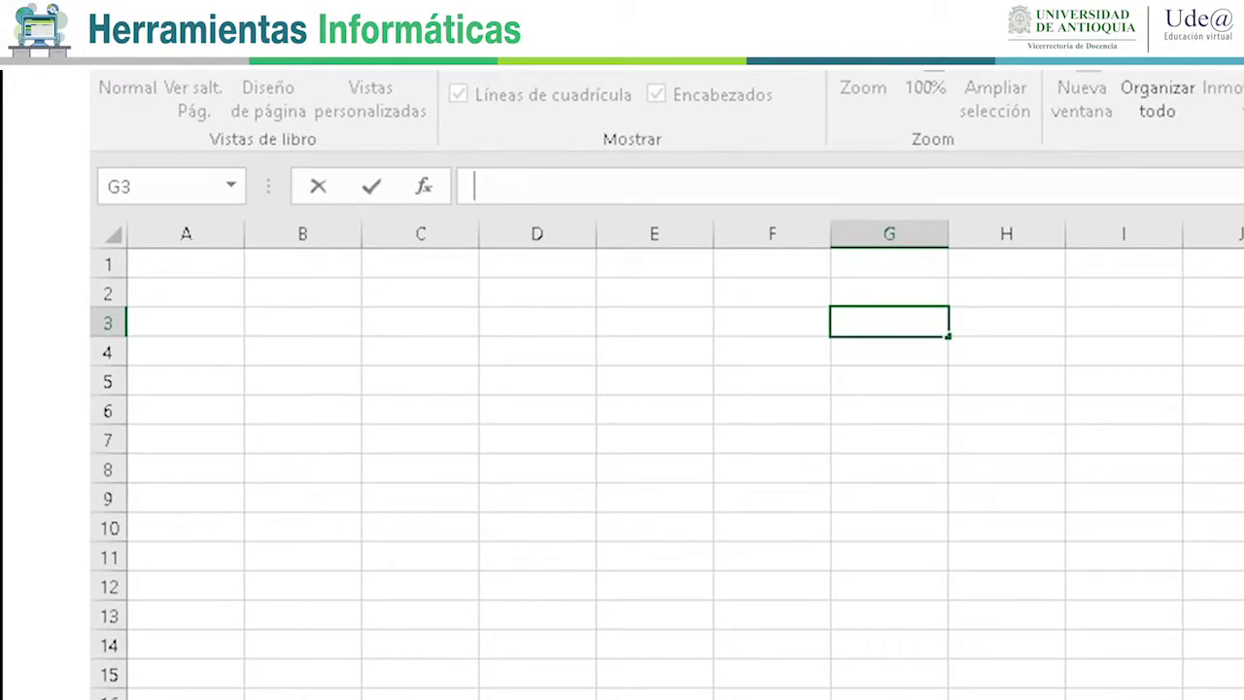
Enter the values 1, 2, 4 and 5 into cells A3 through A6.
left_click(105, 304)
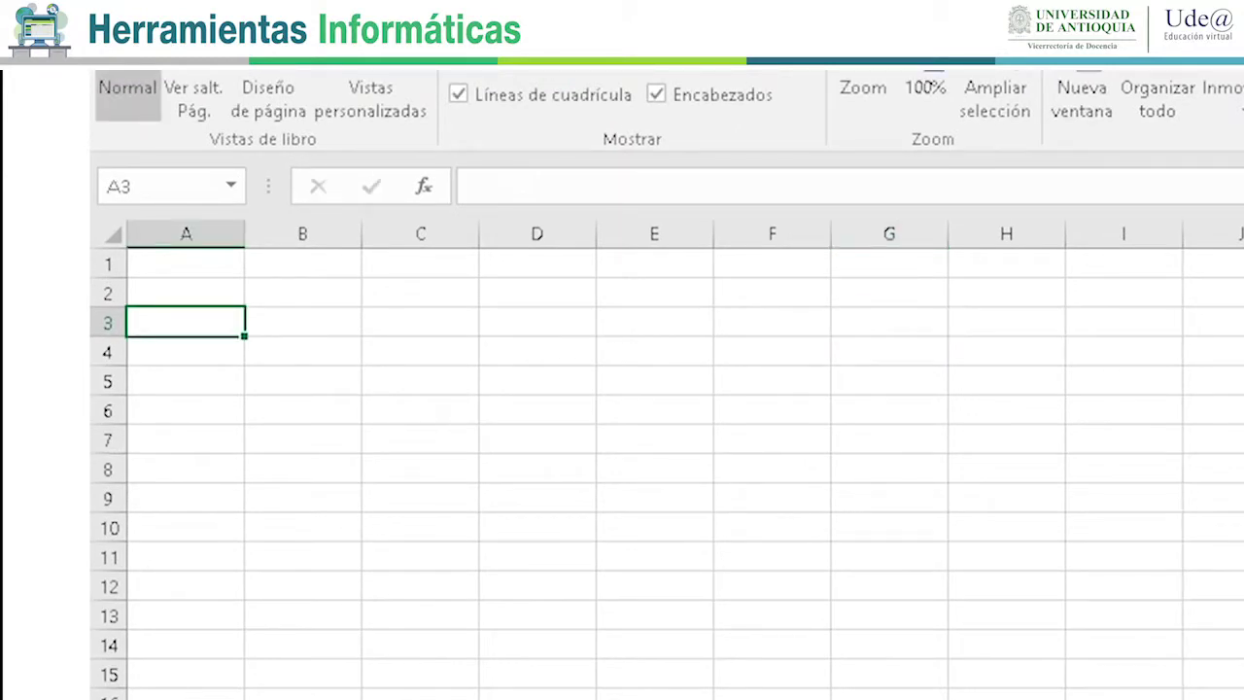
type("1")
key("Return")
type("2")
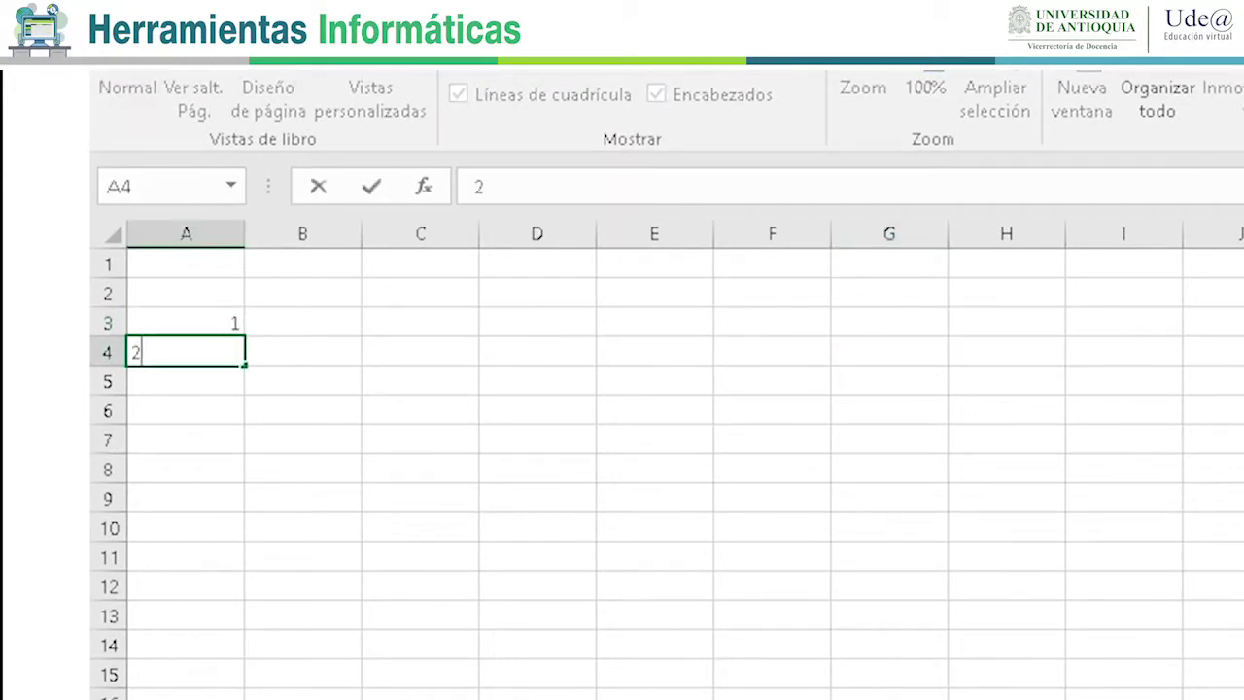
key("Return")
type("4")
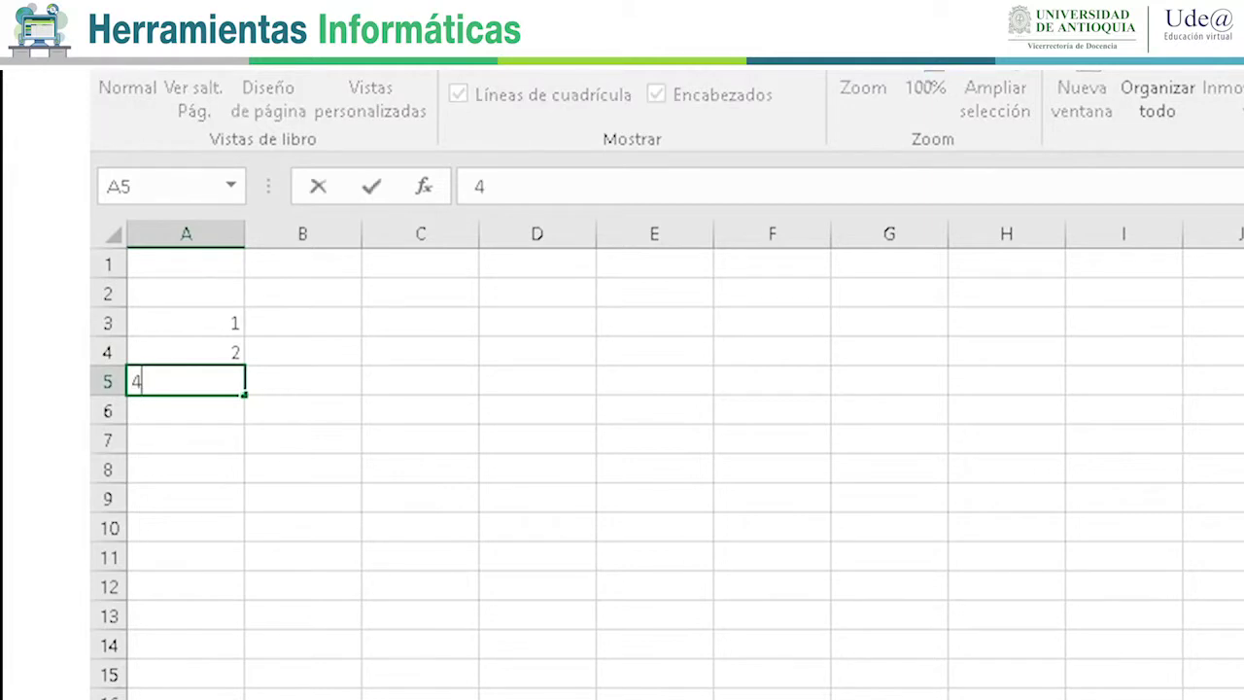
key("Return")
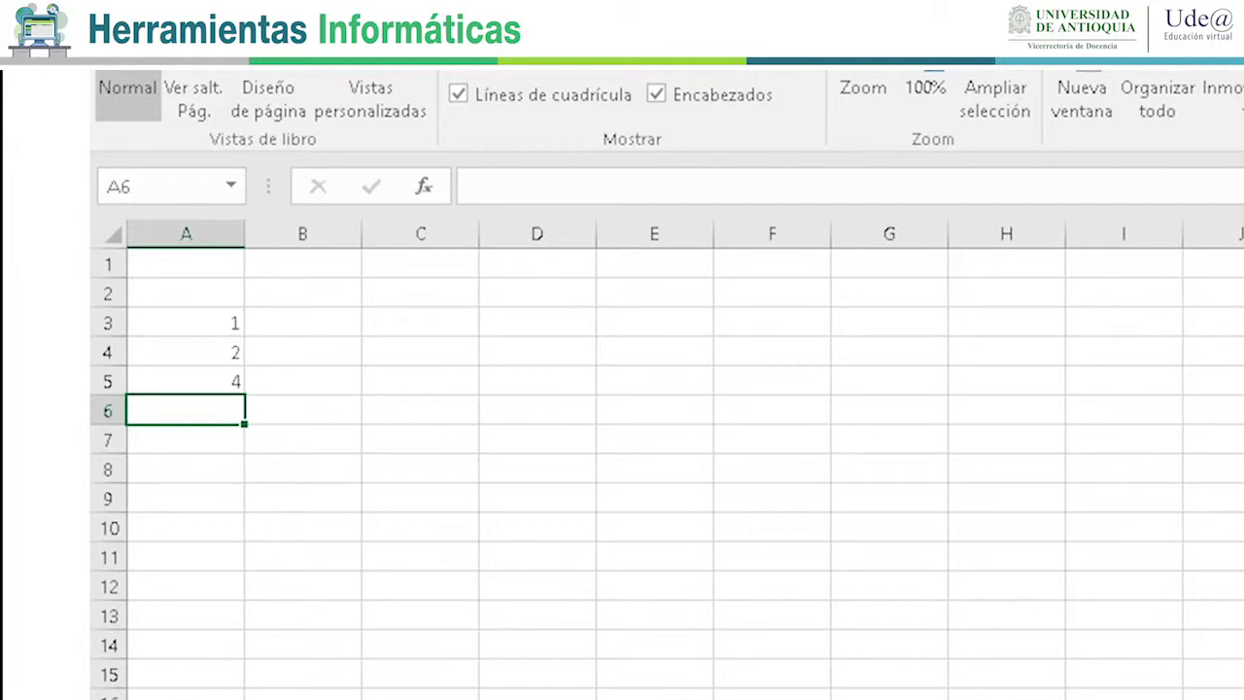
type("5")
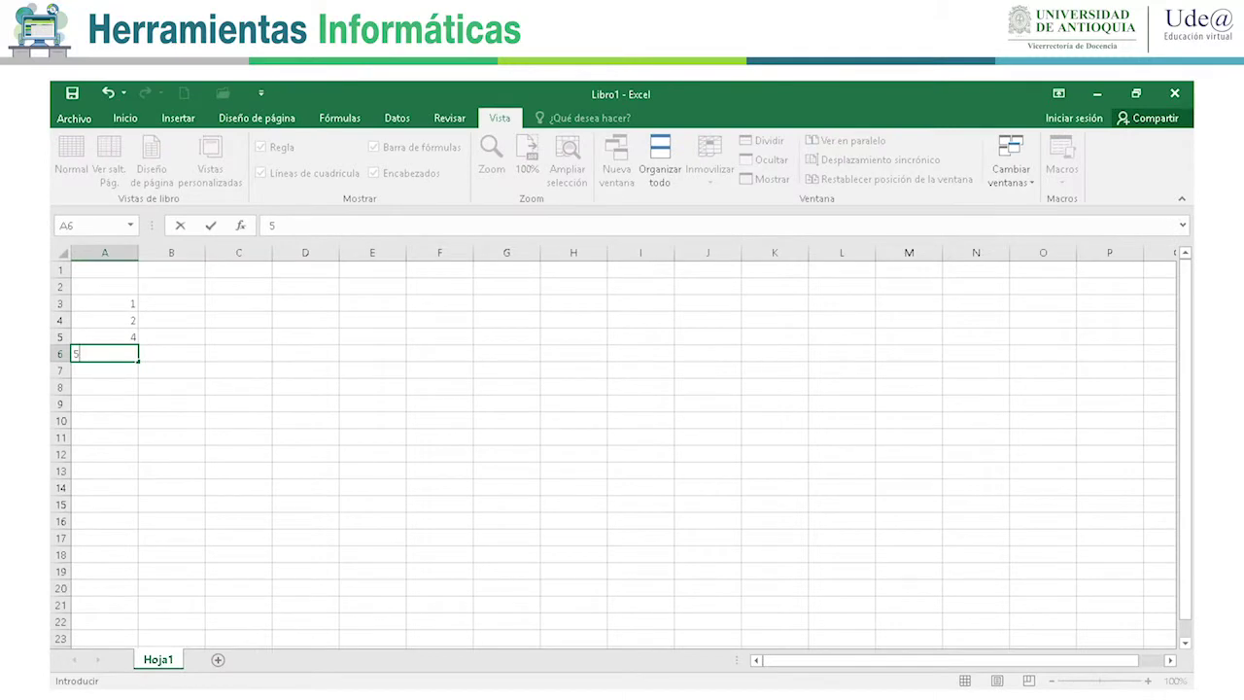
left_click(211, 226)
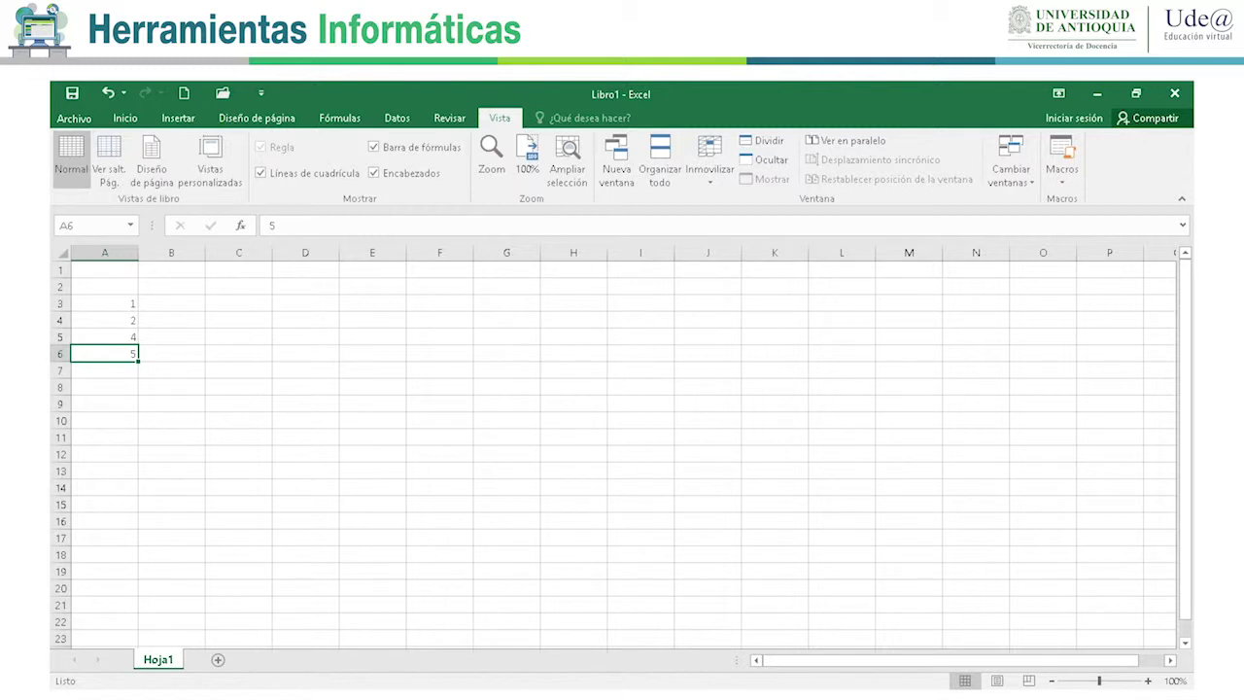
left_click(104, 303)
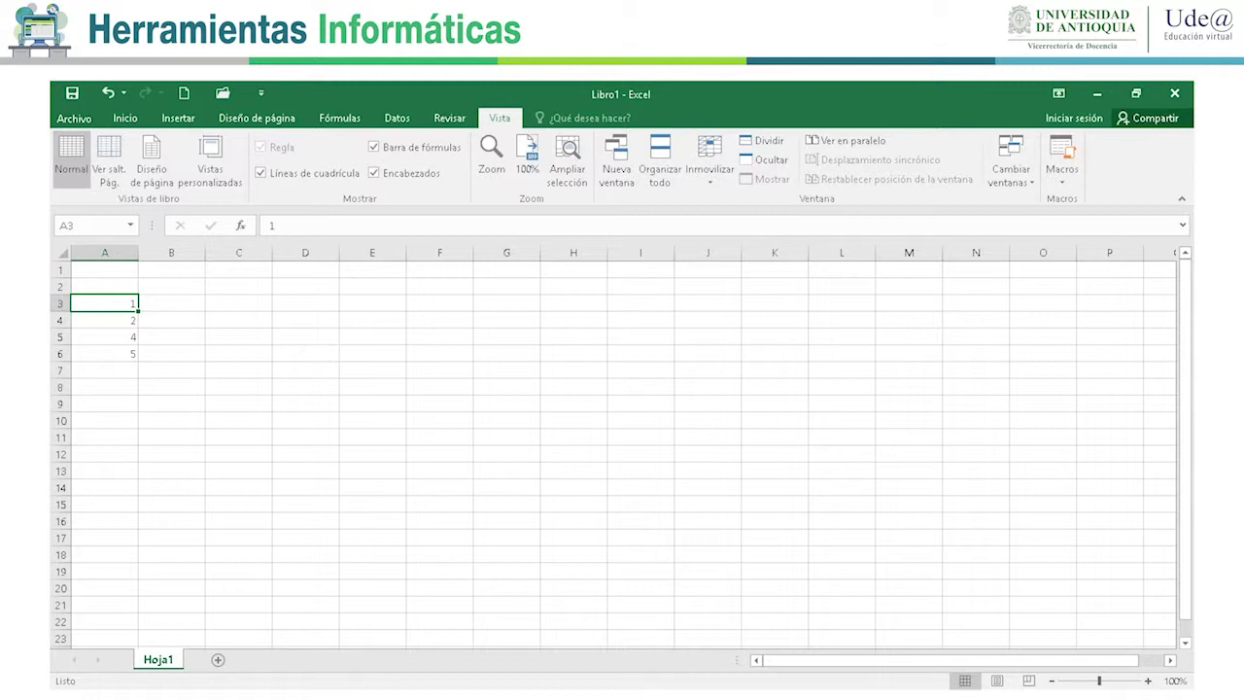
Name cell A3 'uno' and cell A4 'cuatro' using the Name Box.
left_click(83, 225)
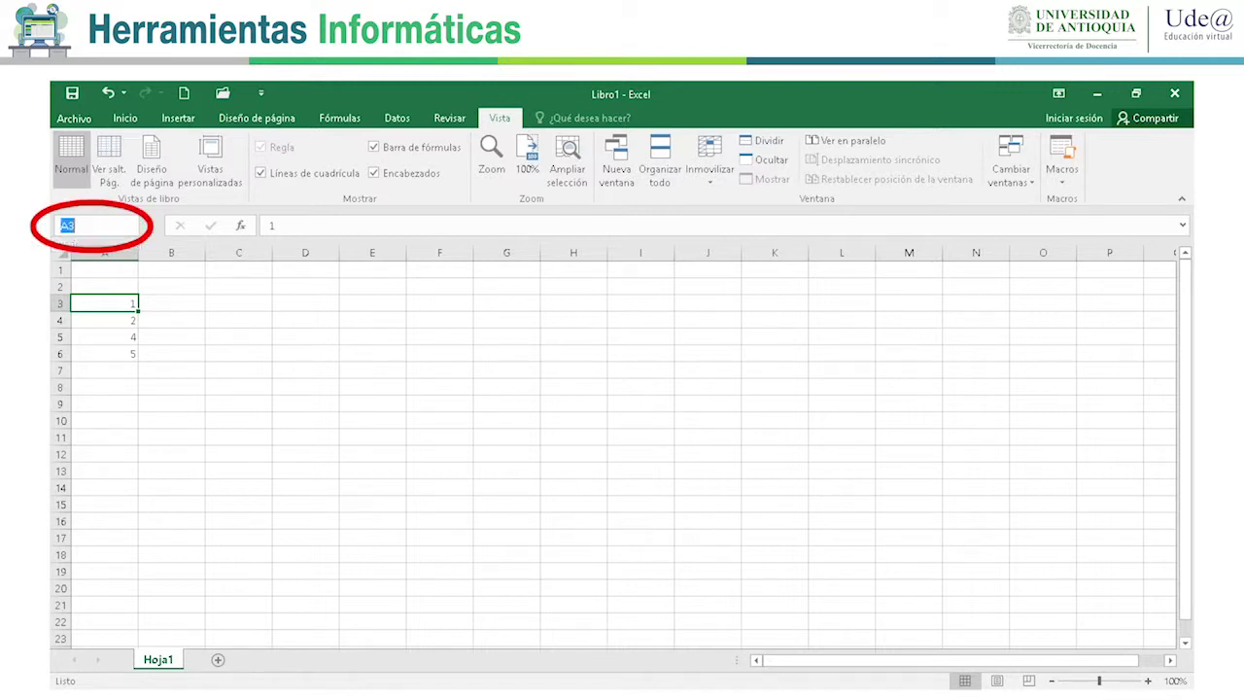
type("u")
type("no")
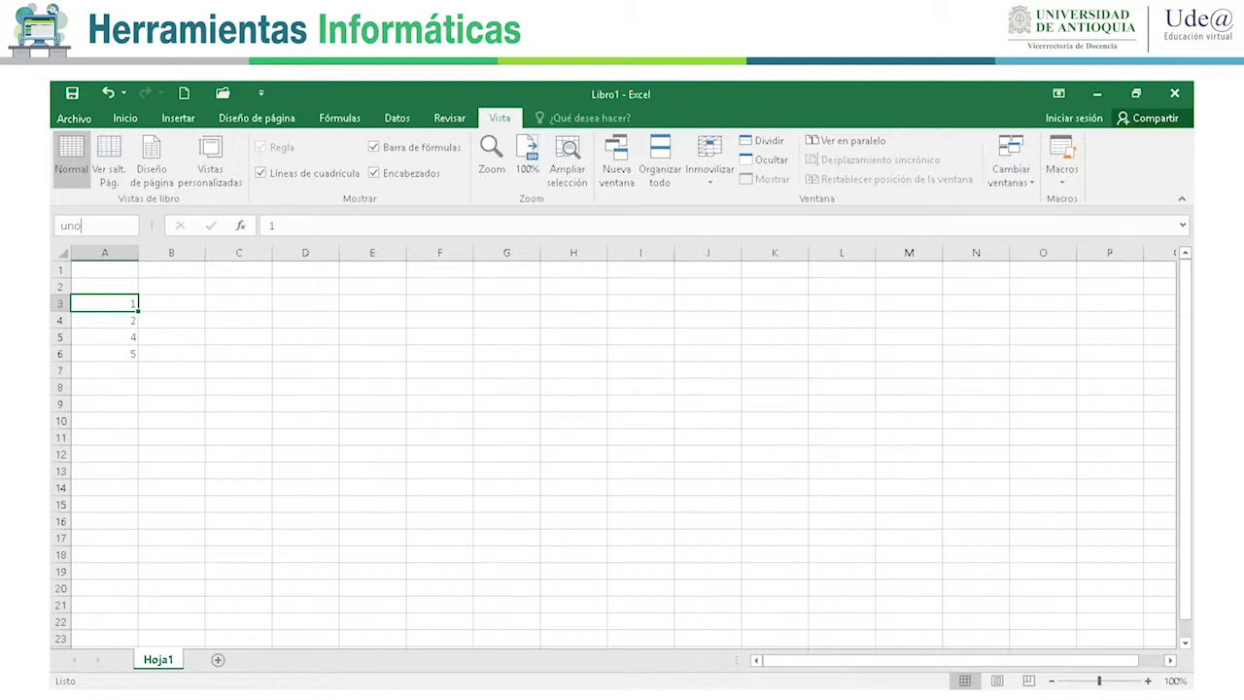
key("Return")
left_click(105, 320)
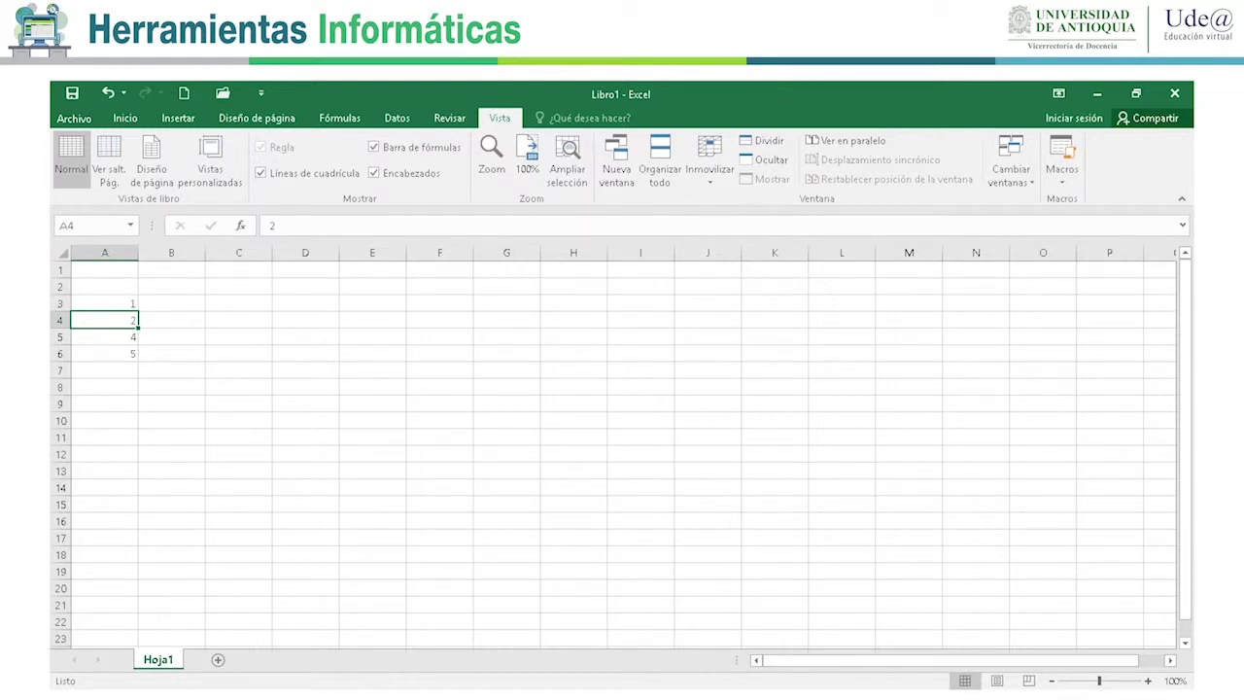
type("cuatro")
key("Escape")
left_click(96, 226)
type("cuatro")
key("Return")
Check the list of defined names and jump to the range named uno.
left_click(130, 225)
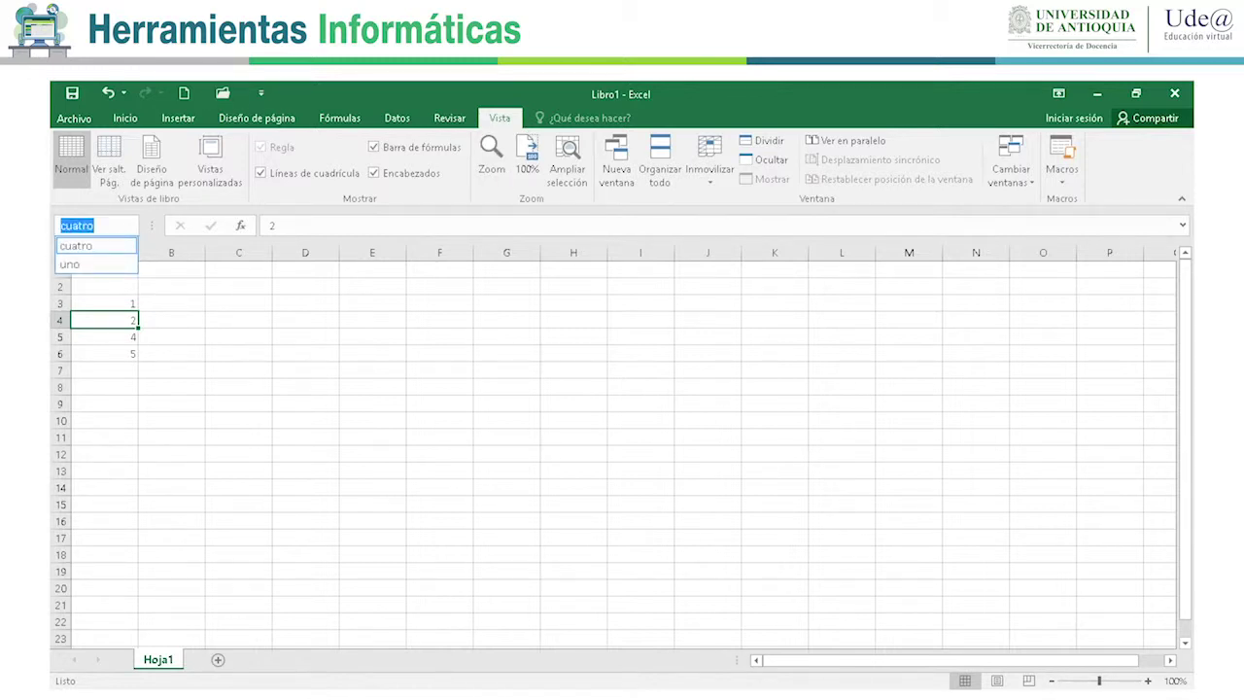
left_click(76, 246)
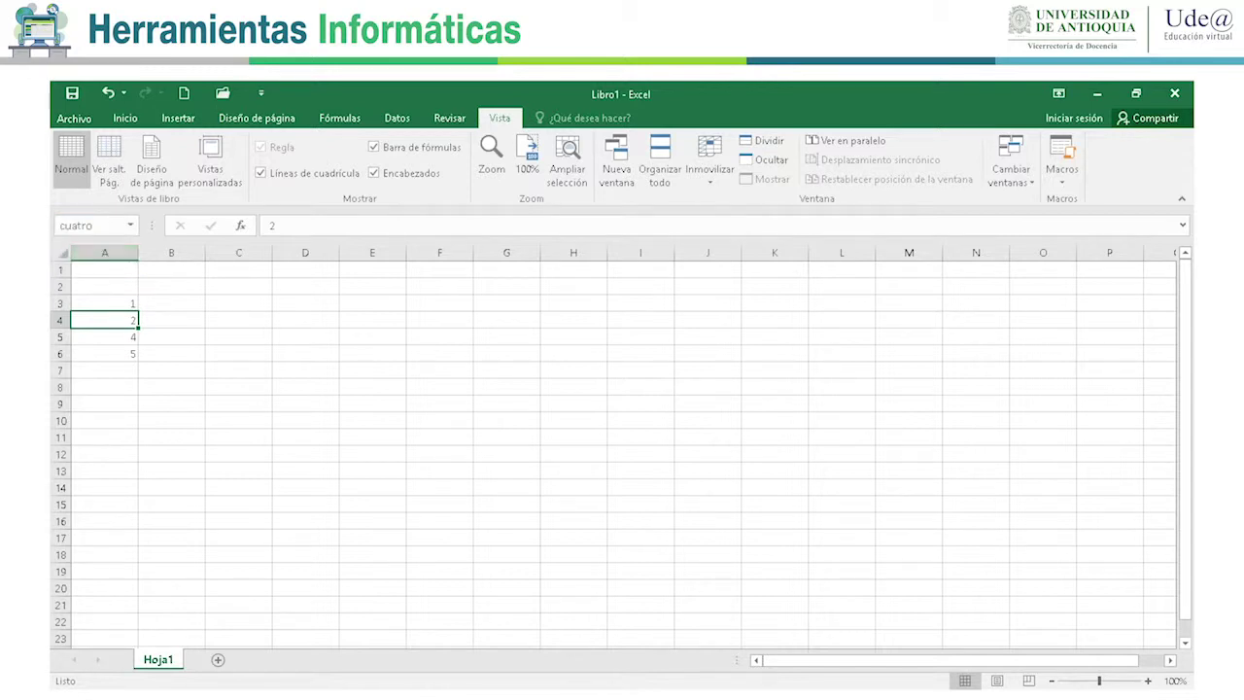
left_click(130, 225)
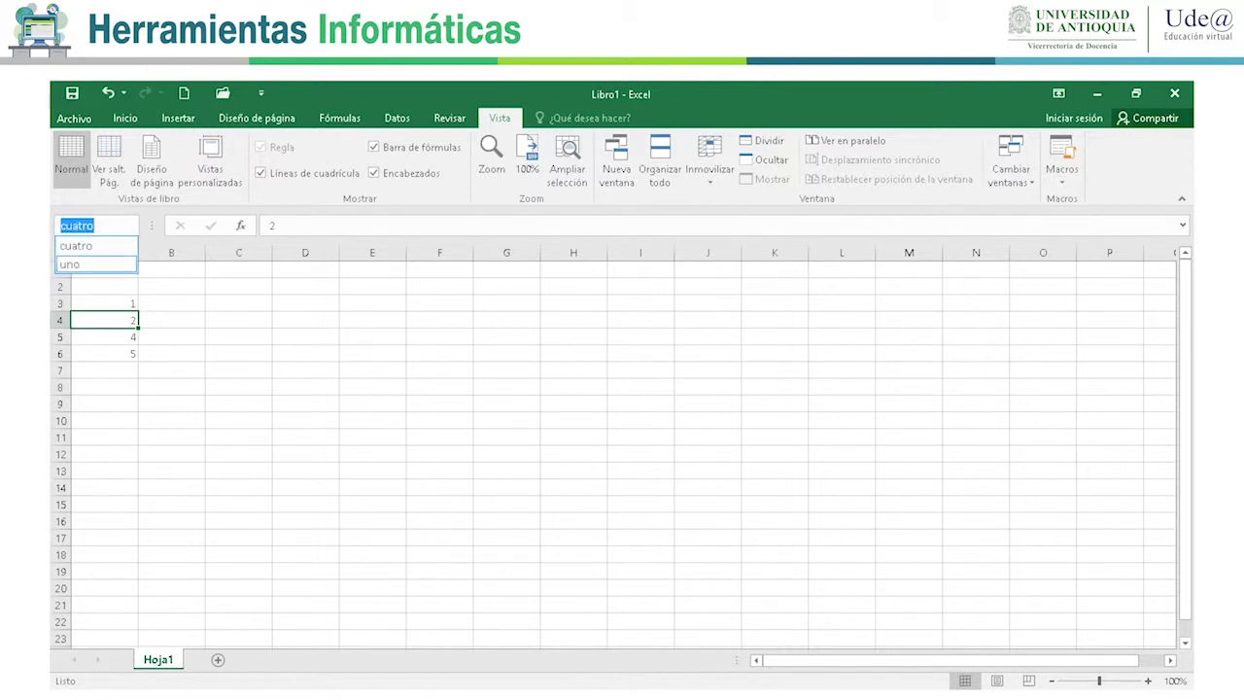
left_click(76, 262)
left_click(78, 225)
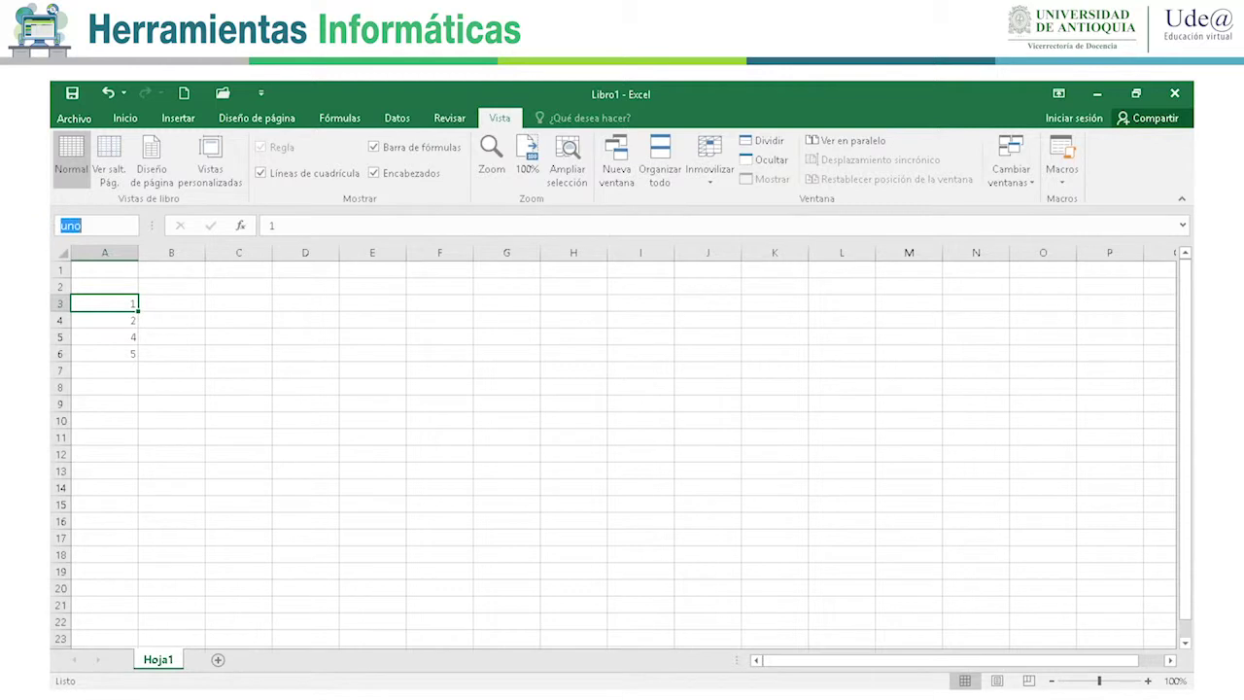
type("z5000")
key("Return")
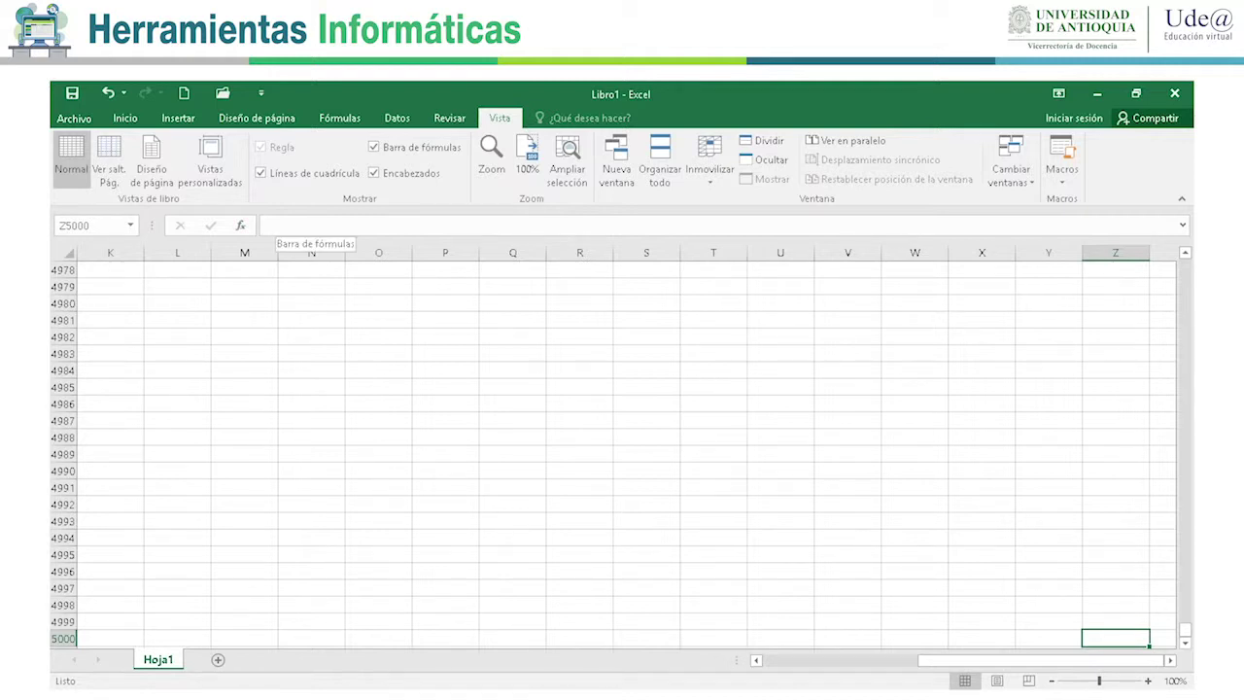
left_click(311, 225)
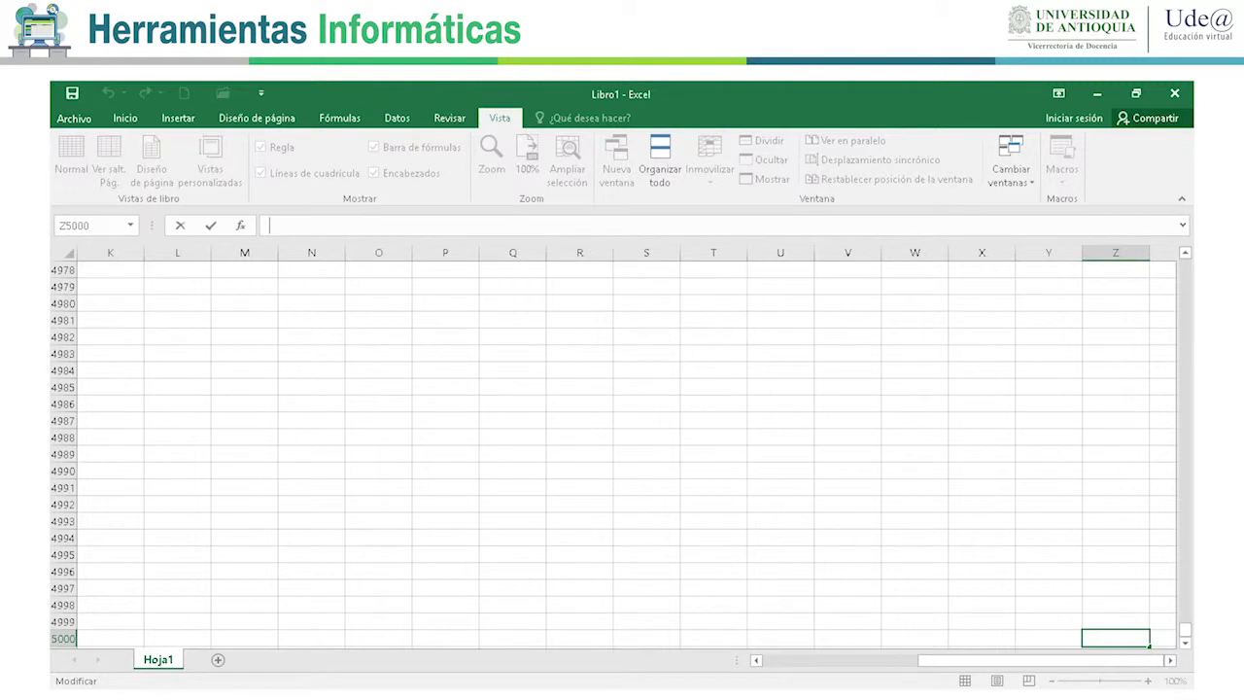
key("Escape")
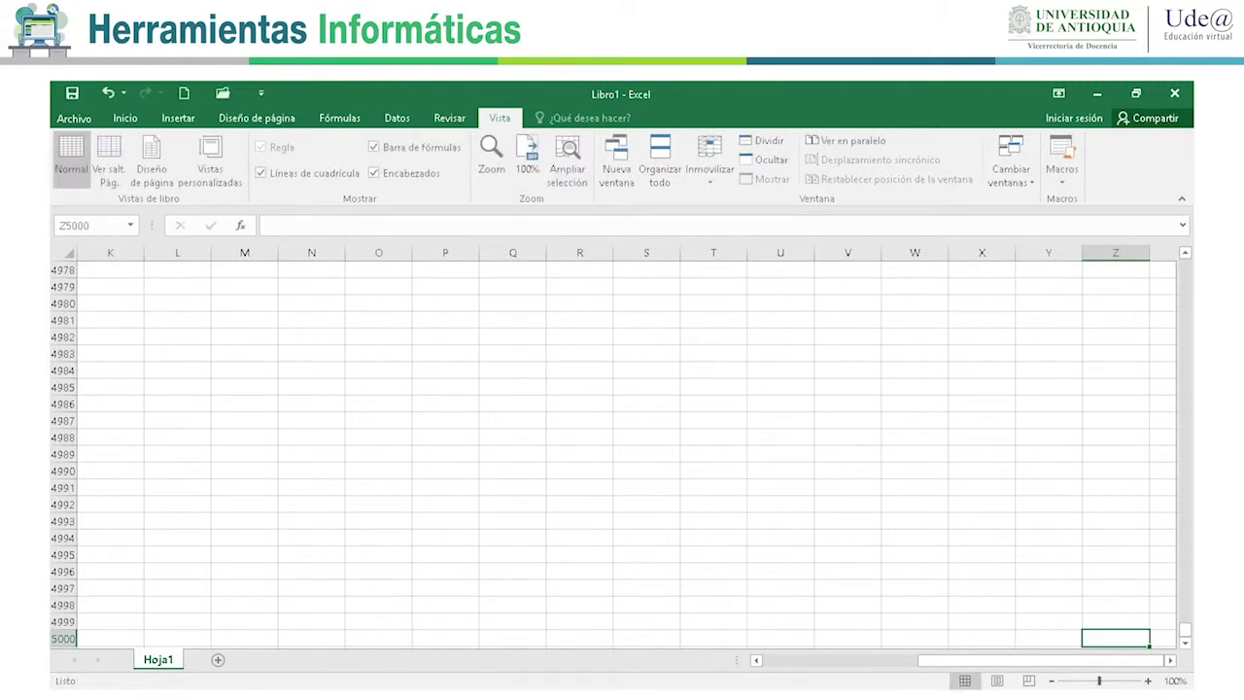
key("ctrl+Home")
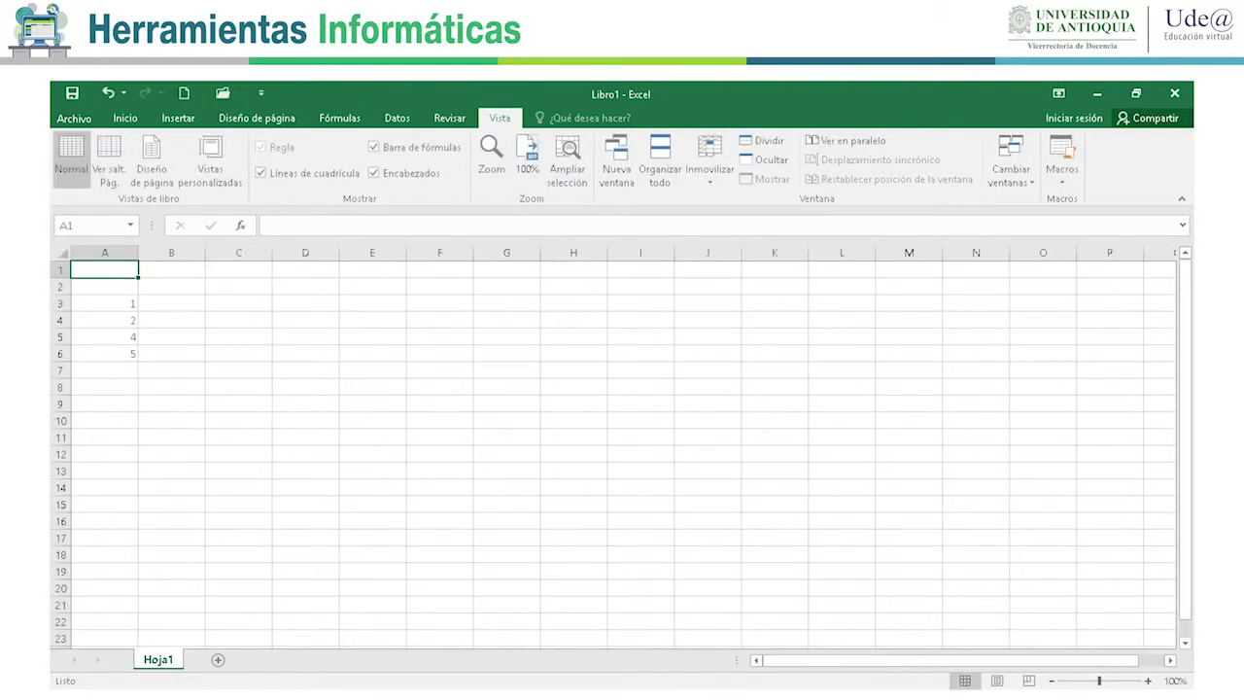
left_click(171, 303)
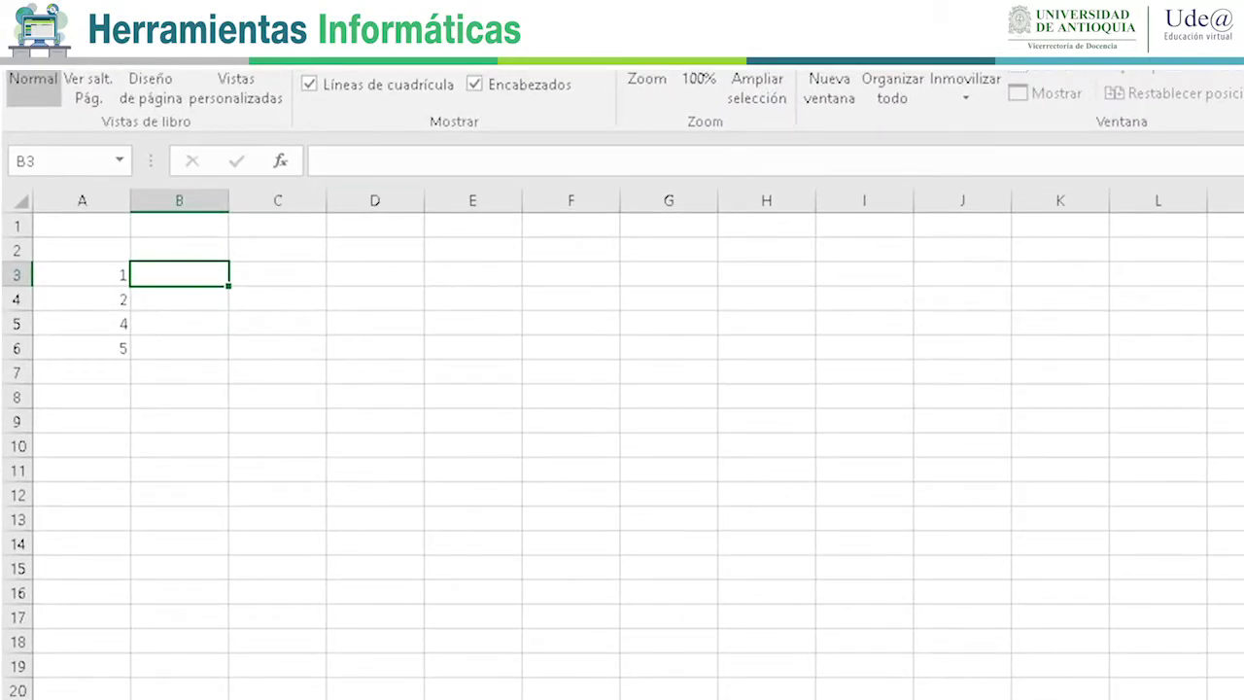
type("3")
key("Return")
Enter 4, 5 and 6 into cells B4 through B6.
type("4")
key("Return")
type("5")
key("Return")
type("6")
key("Return")
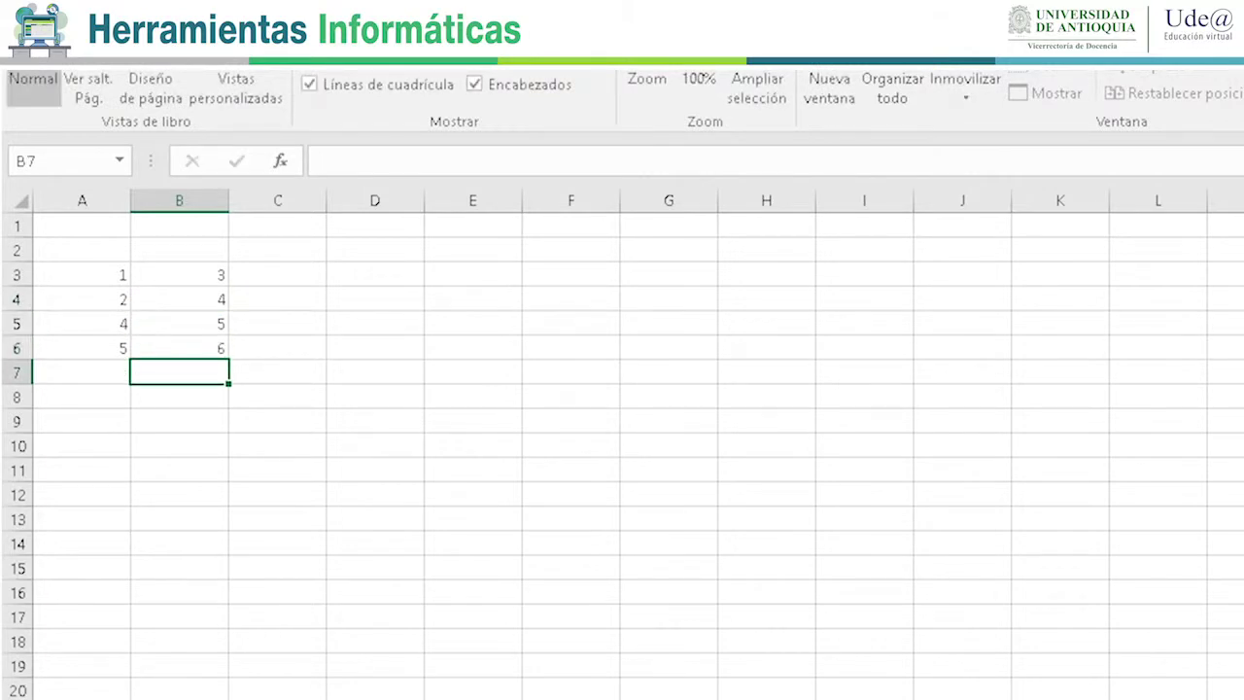
Write the formula =uno+B3 in C3, which returns 4.
left_click(277, 274)
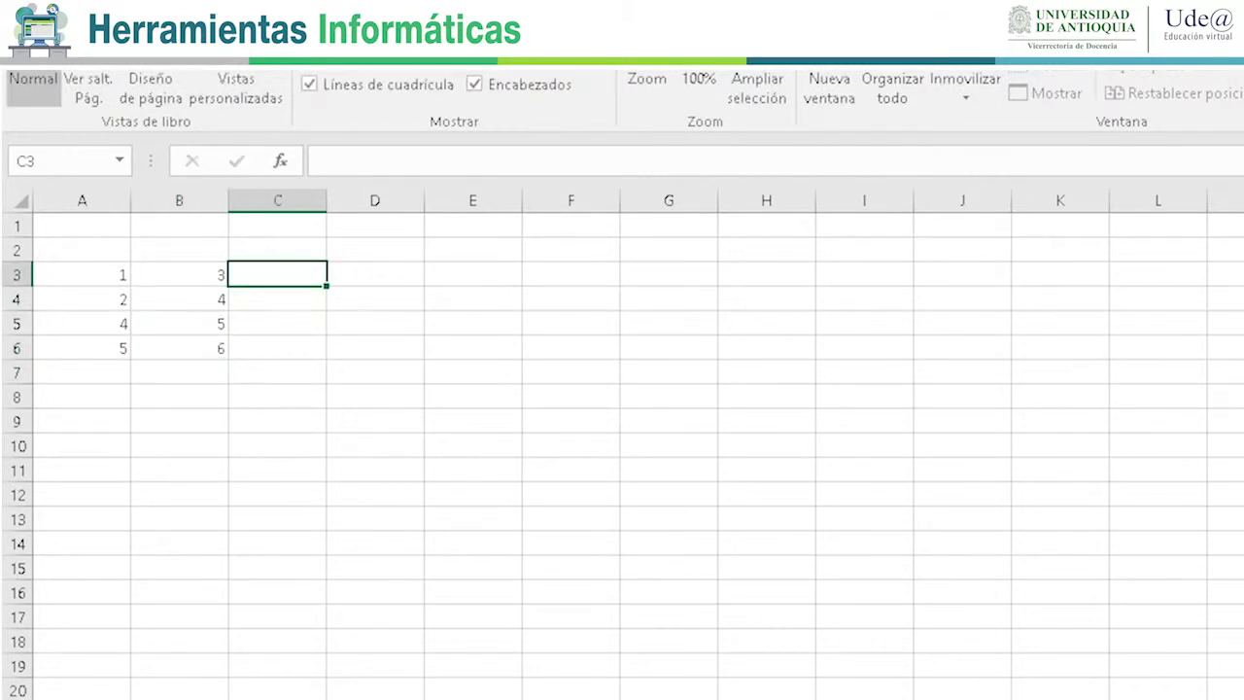
left_click(346, 162)
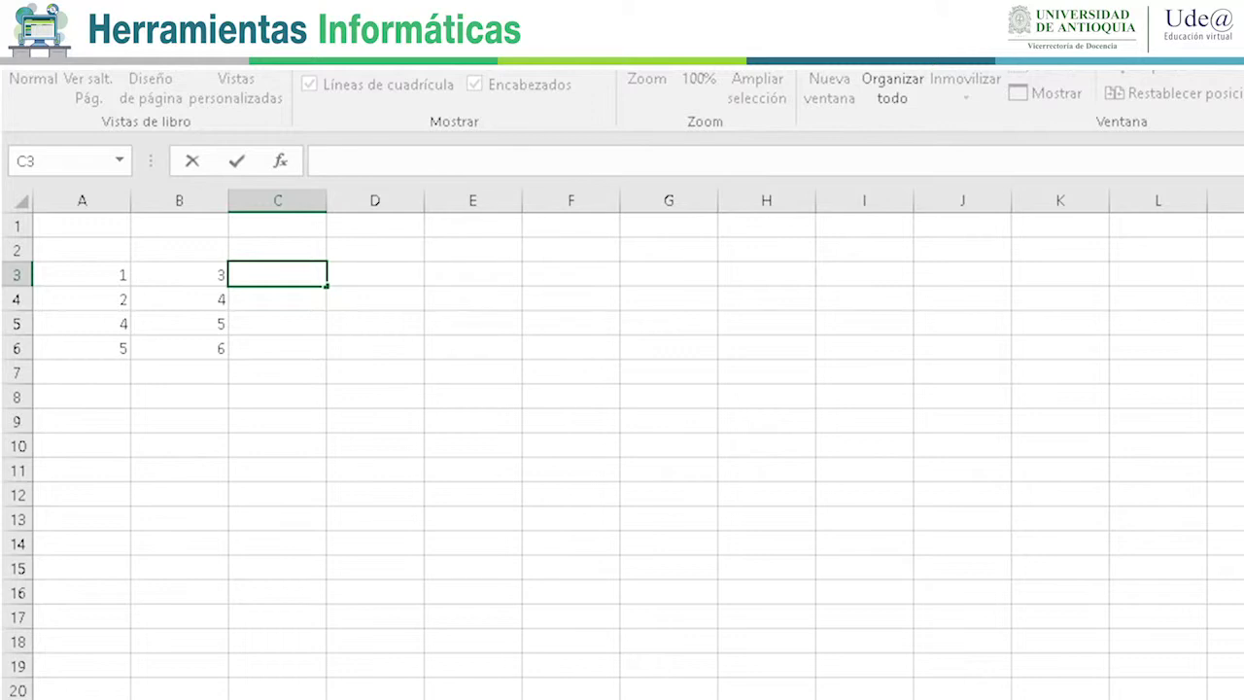
type("=")
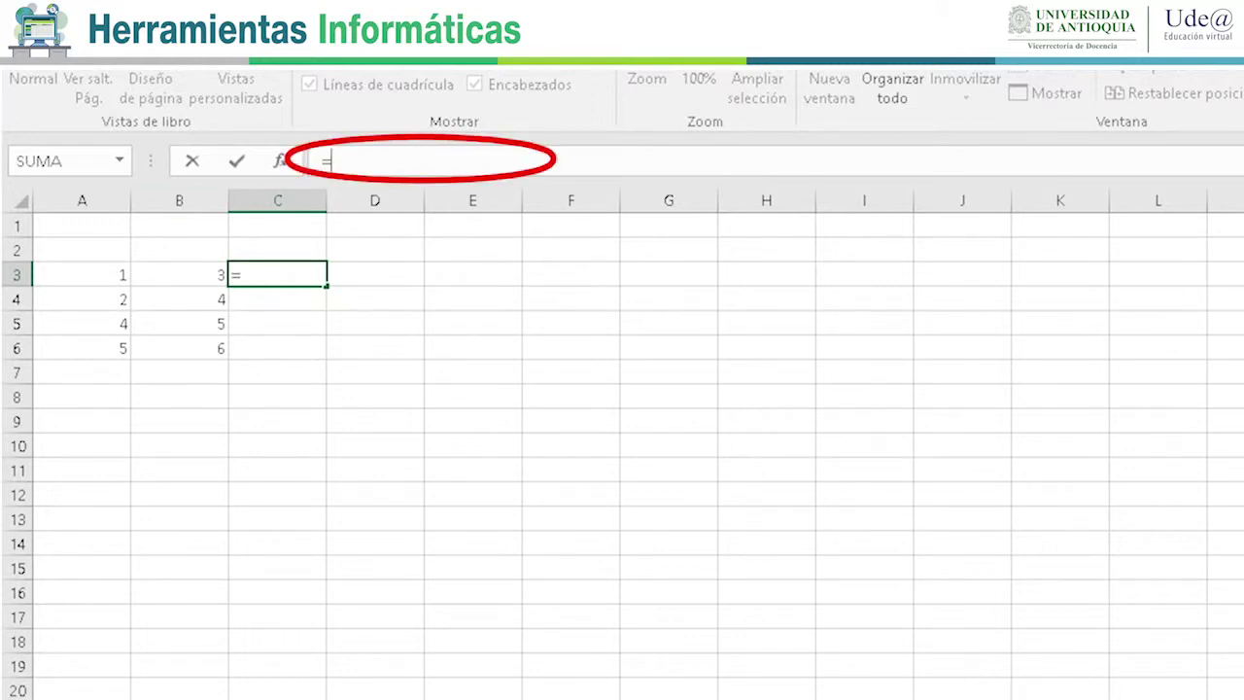
left_click(81, 274)
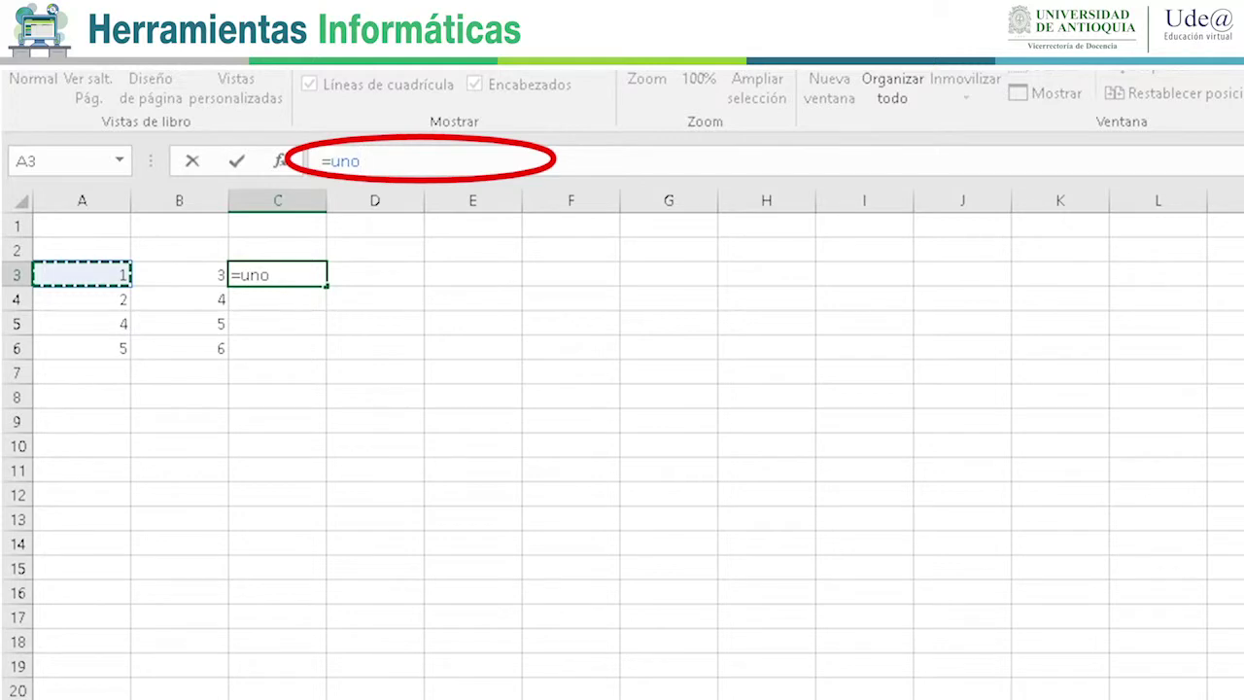
type("+")
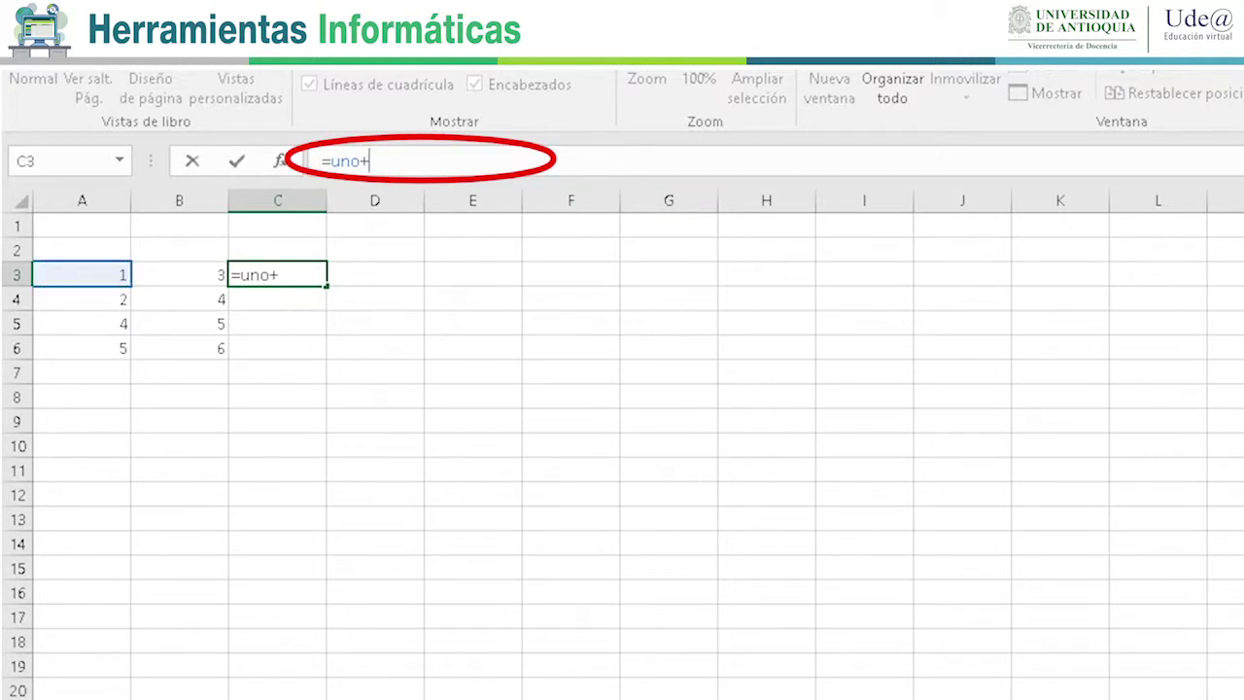
left_click(178, 274)
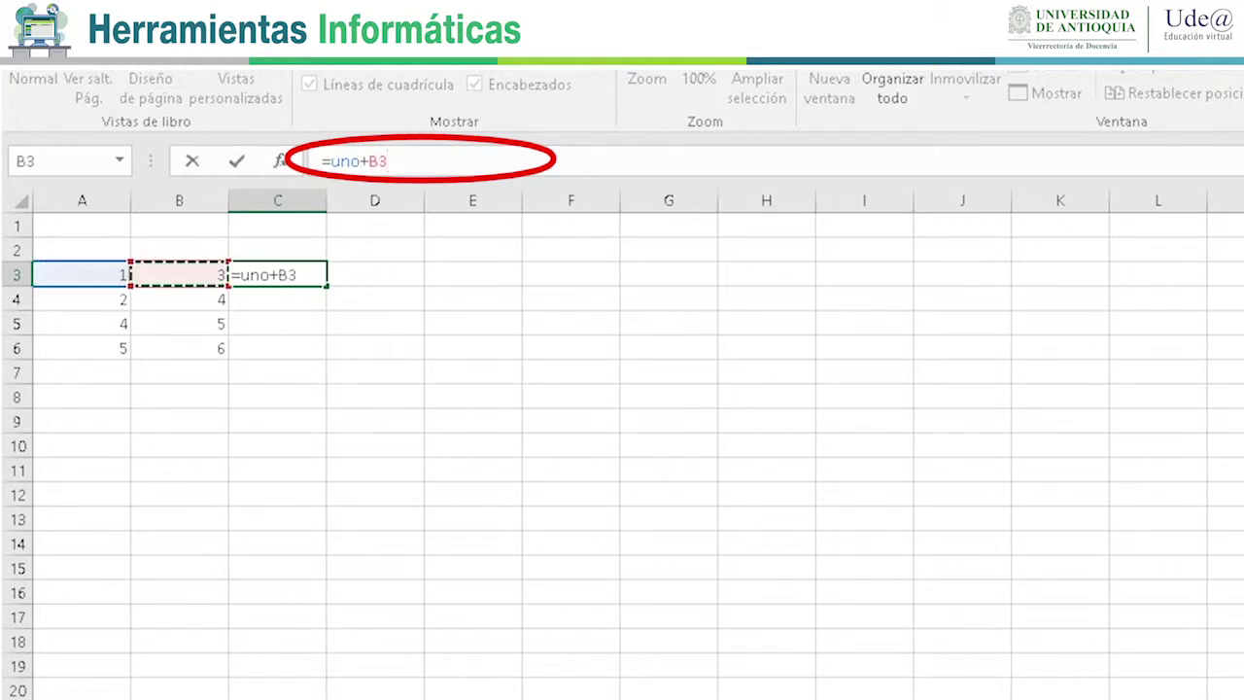
key("Return")
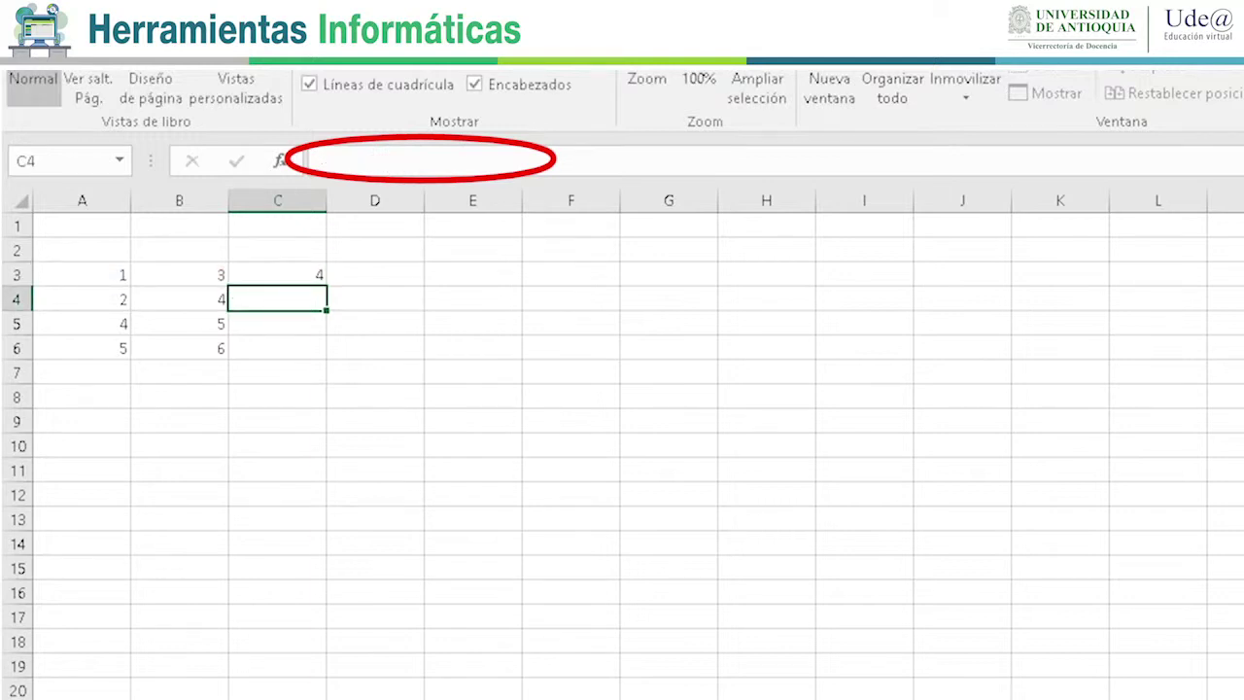
left_click(277, 274)
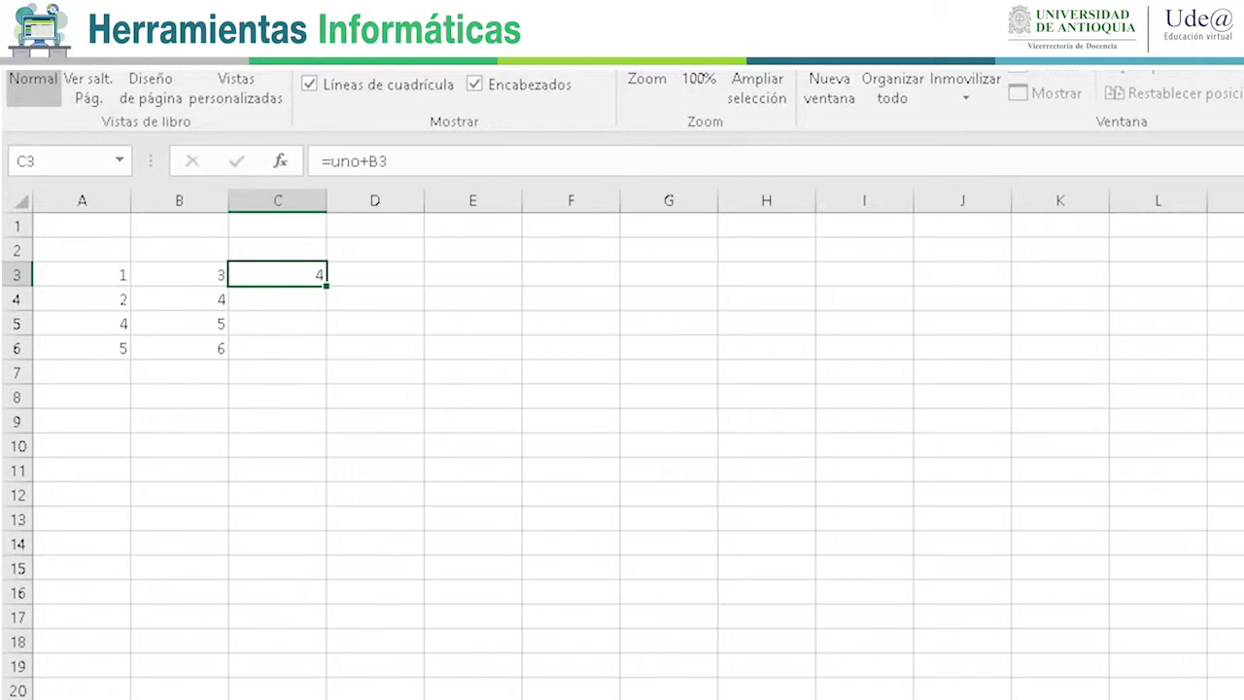
left_click(374, 274)
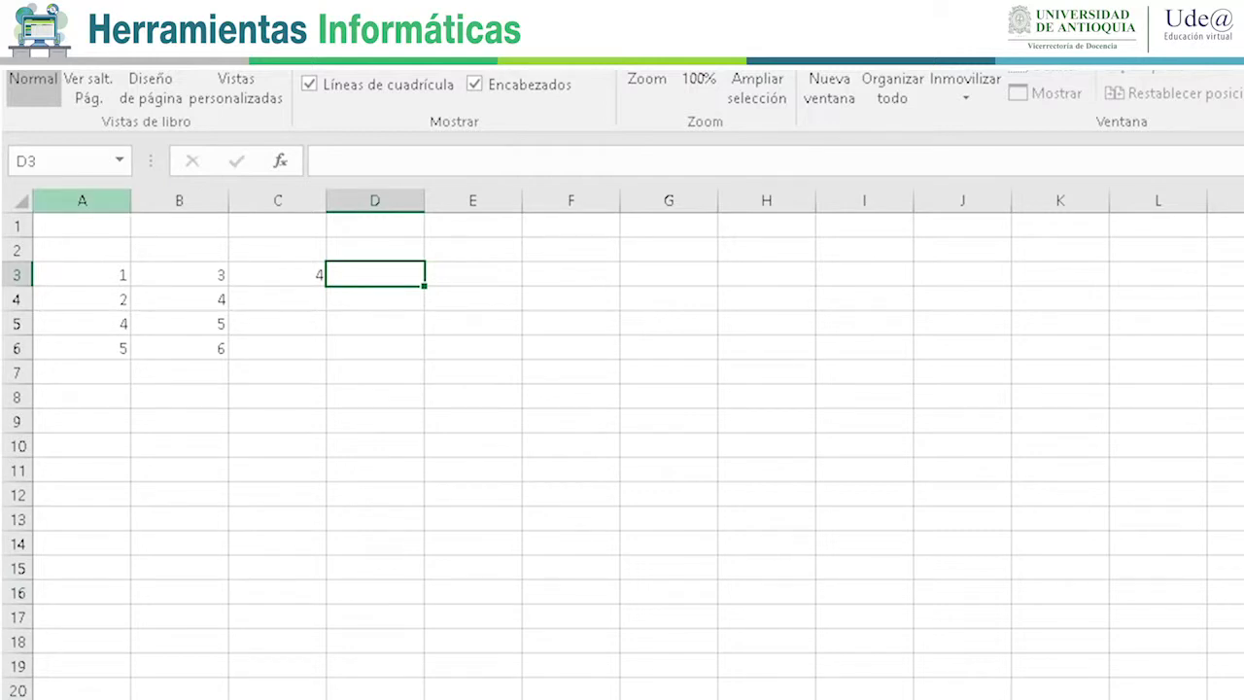
left_click(82, 200)
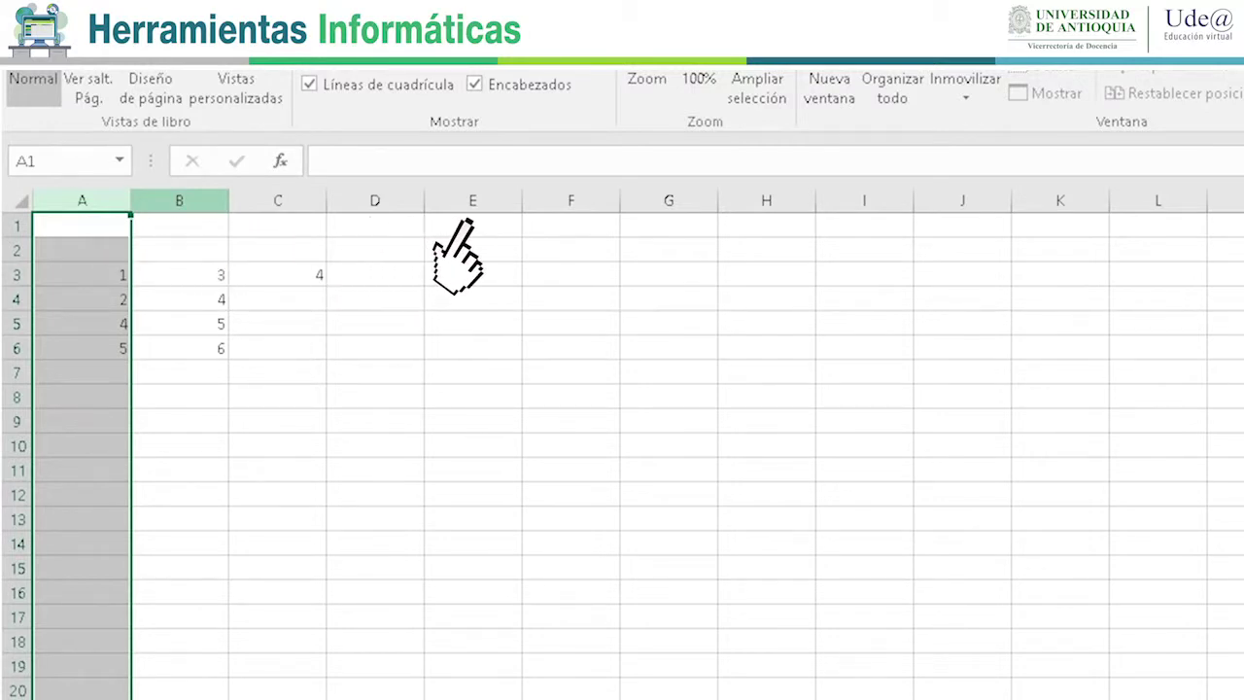
left_click(179, 200)
key("Right")
key("Right")
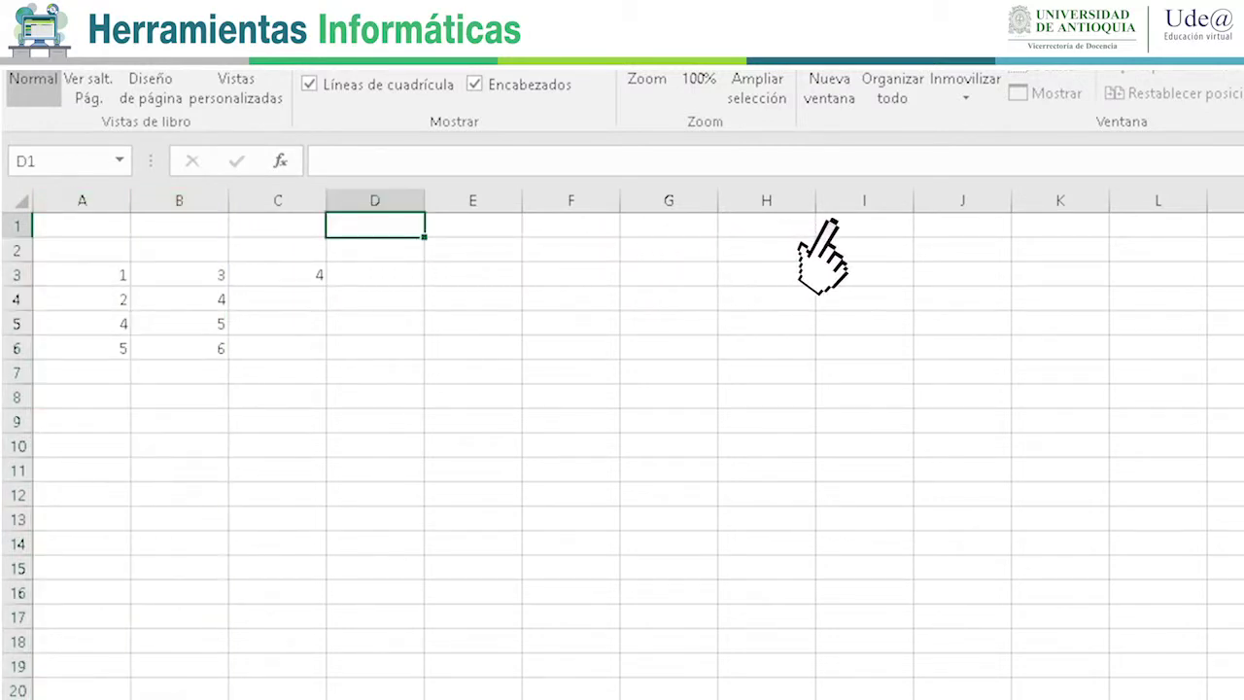
key("Right")
key("Right")
key("Right")
key("Right")
key("Right")
key("Right")
key("Right")
key("Right")
key("Right")
key("Right")
key("Right")
key("Right")
key("Left")
key("Left")
key("Left")
key("Left")
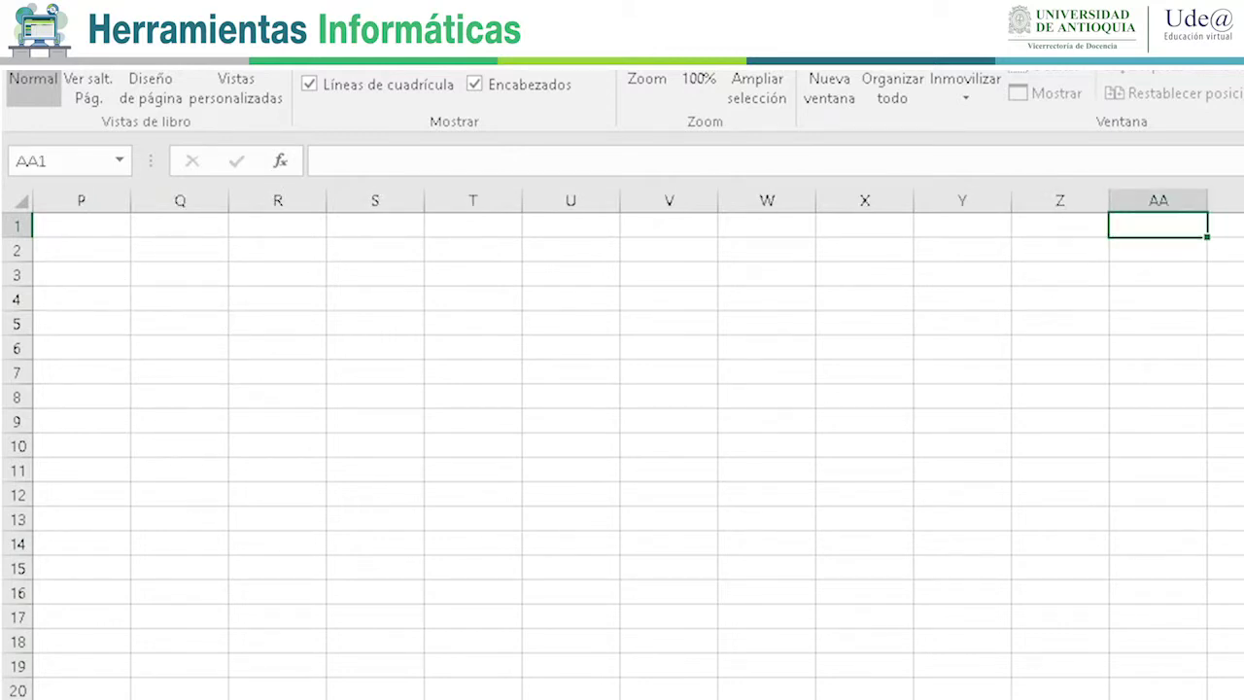
key("Right")
key("Right")
key("Right")
key("Right")
key("Right")
key("Right")
key("Right")
key("Right")
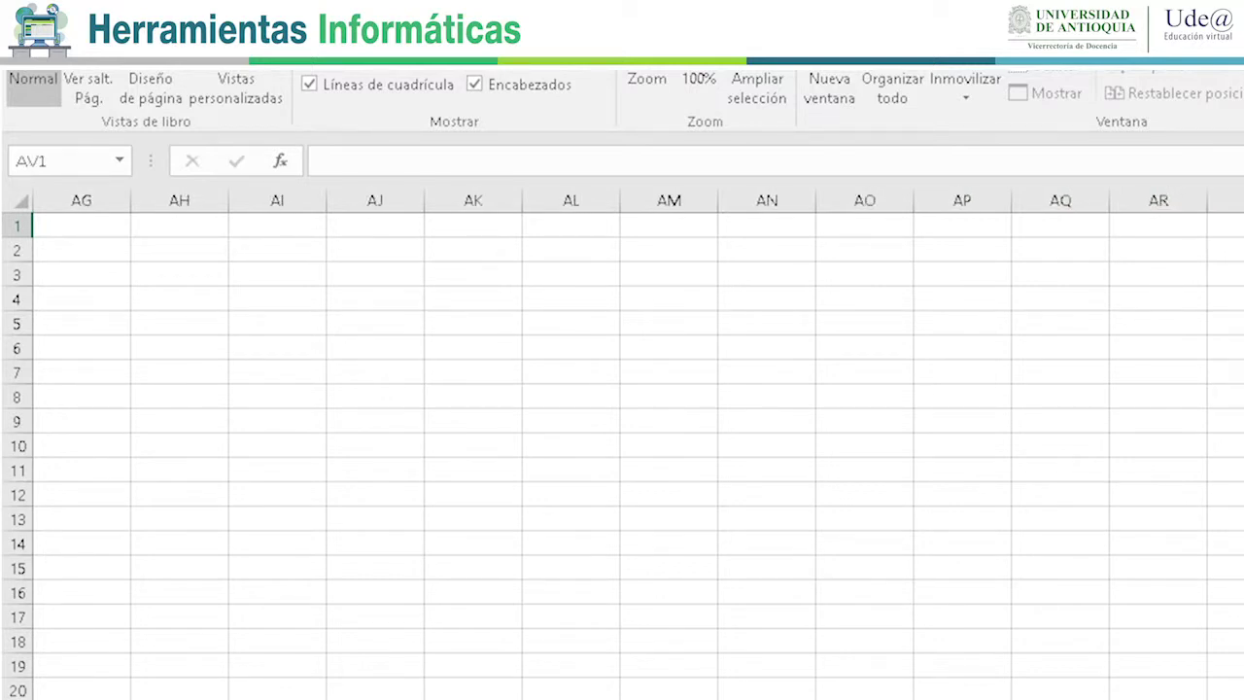
key("ctrl+Right")
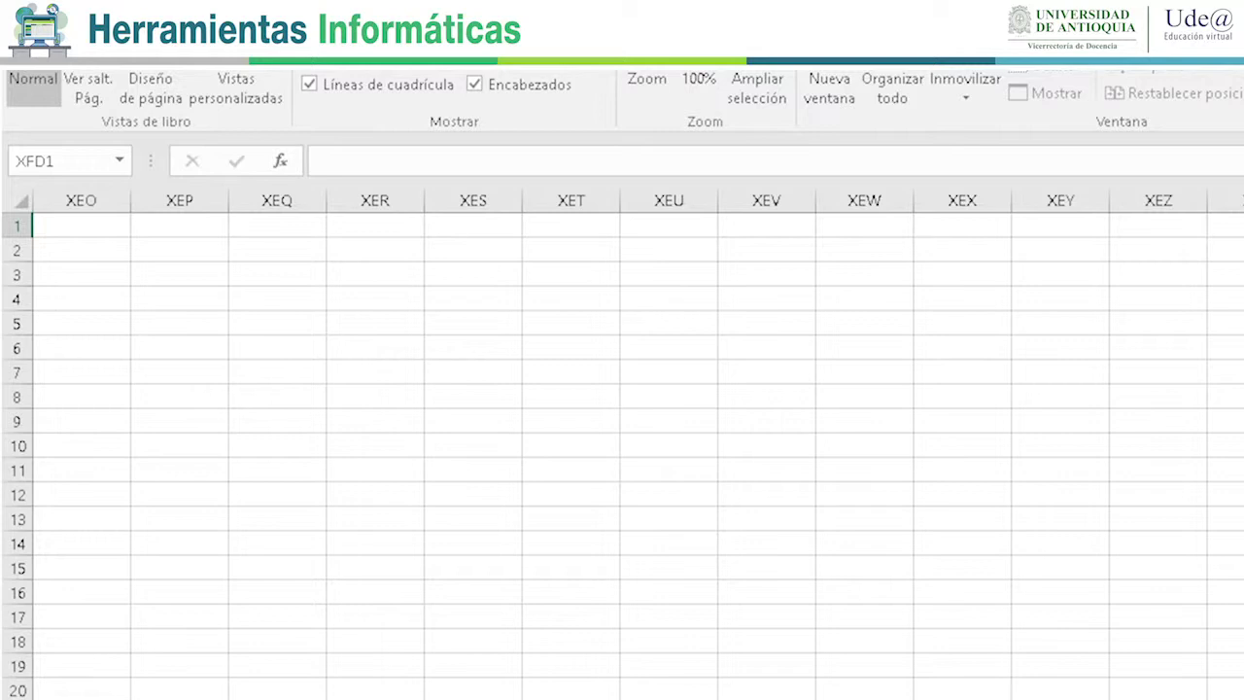
key("ctrl+shift+Down")
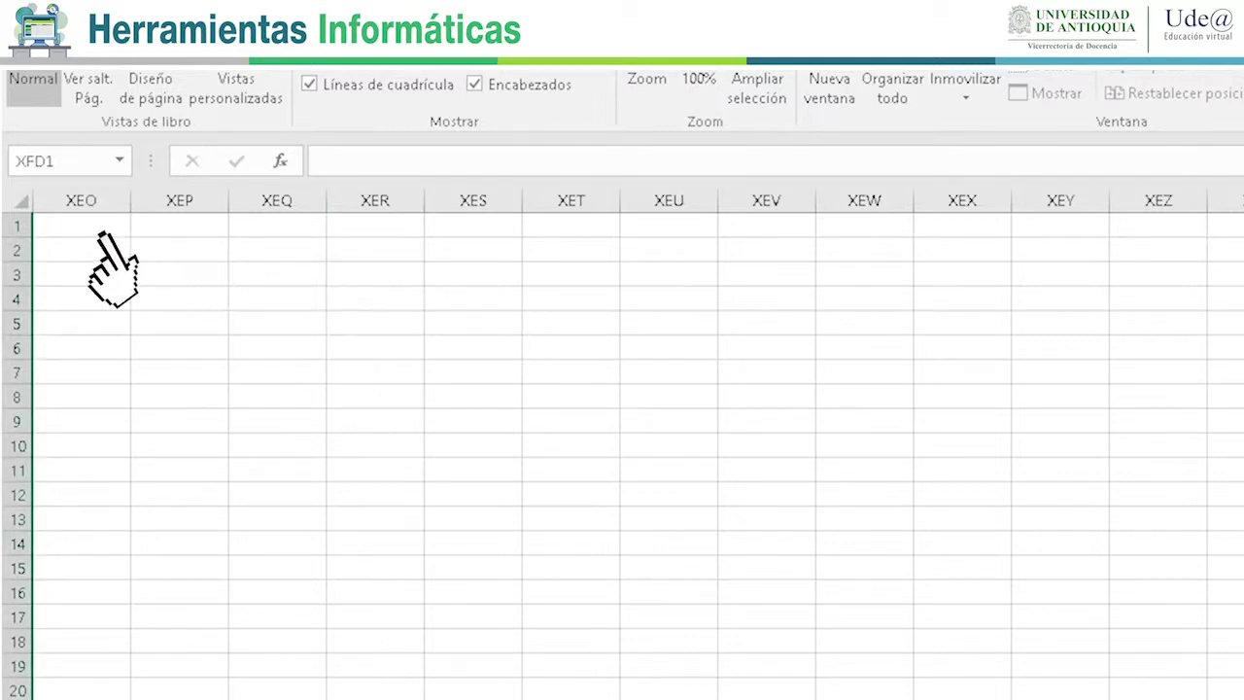
key("ctrl+Home")
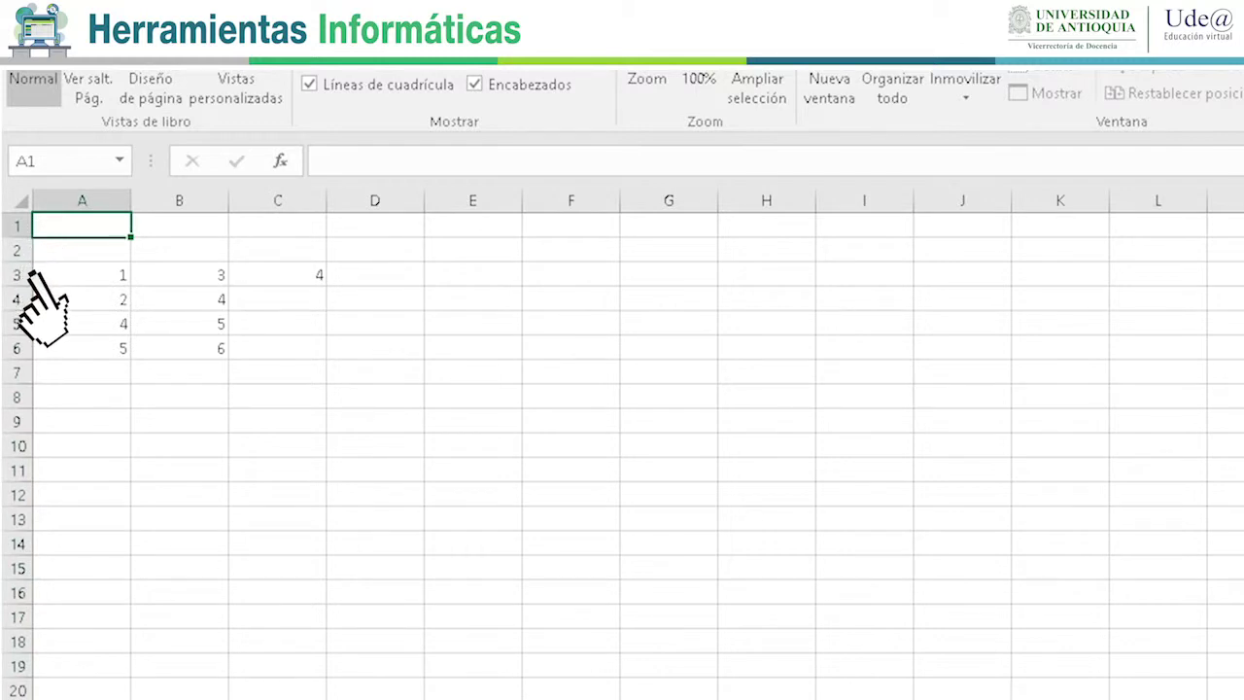
key("shift+space")
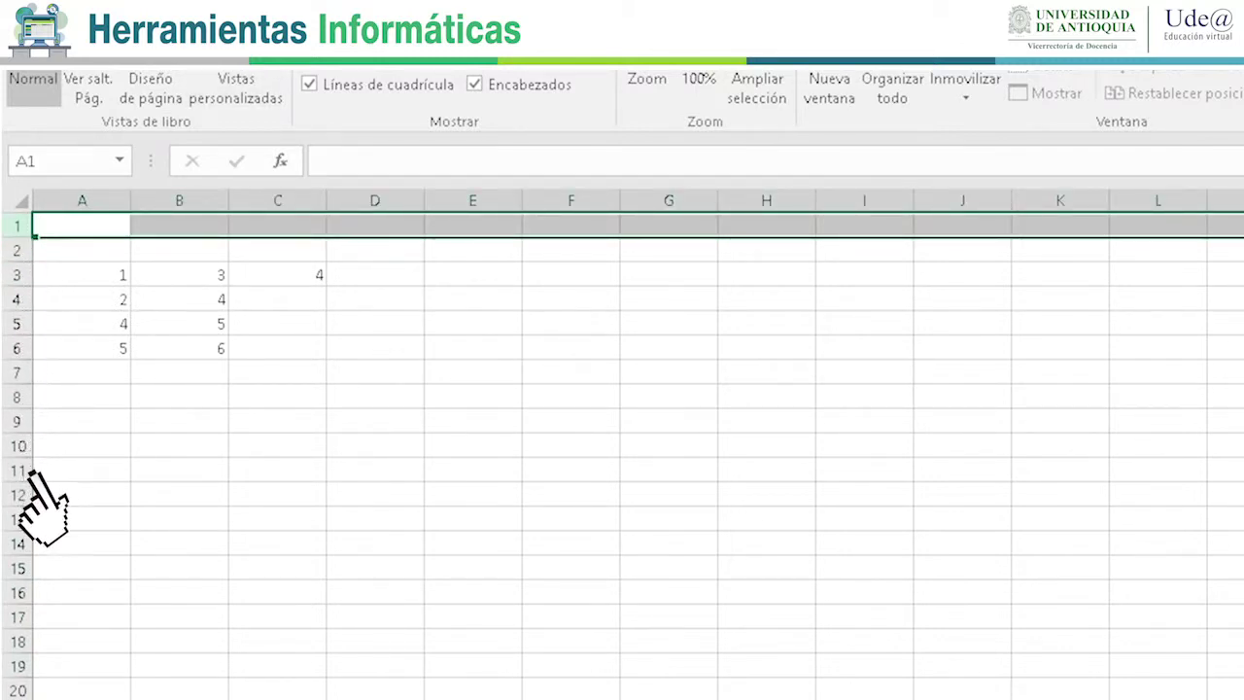
key("Down")
key("shift+space")
key("Down")
key("Down")
key("Down")
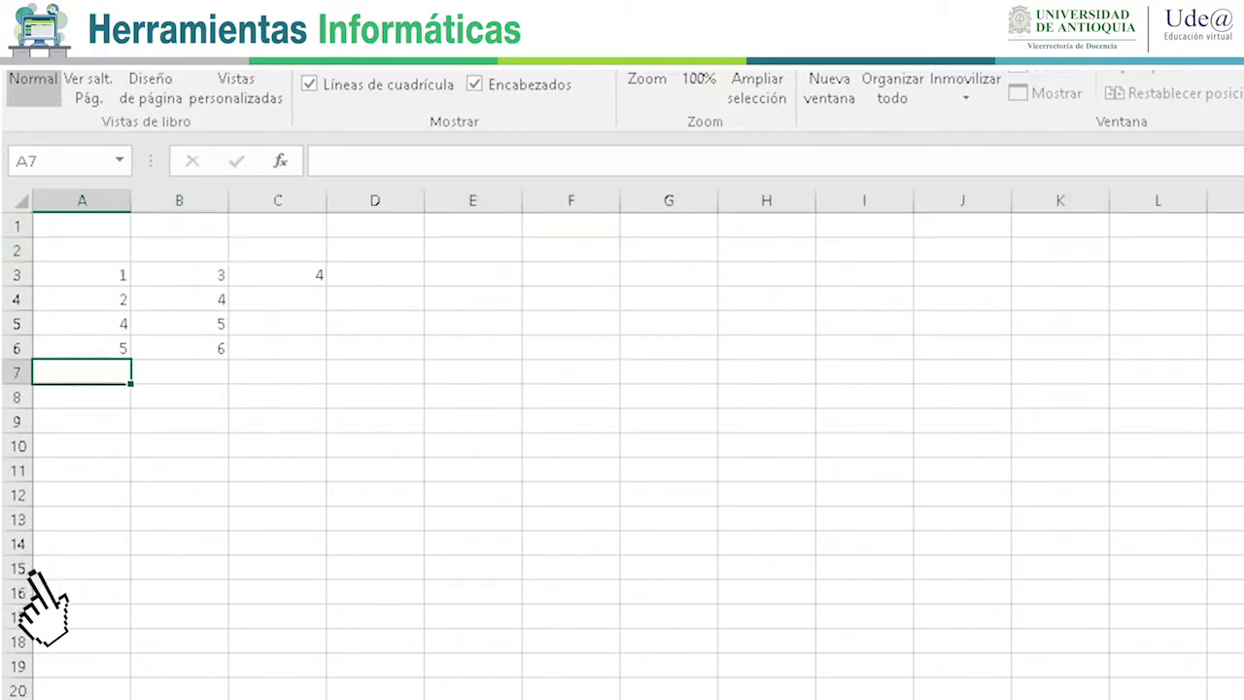
key("ctrl+Down")
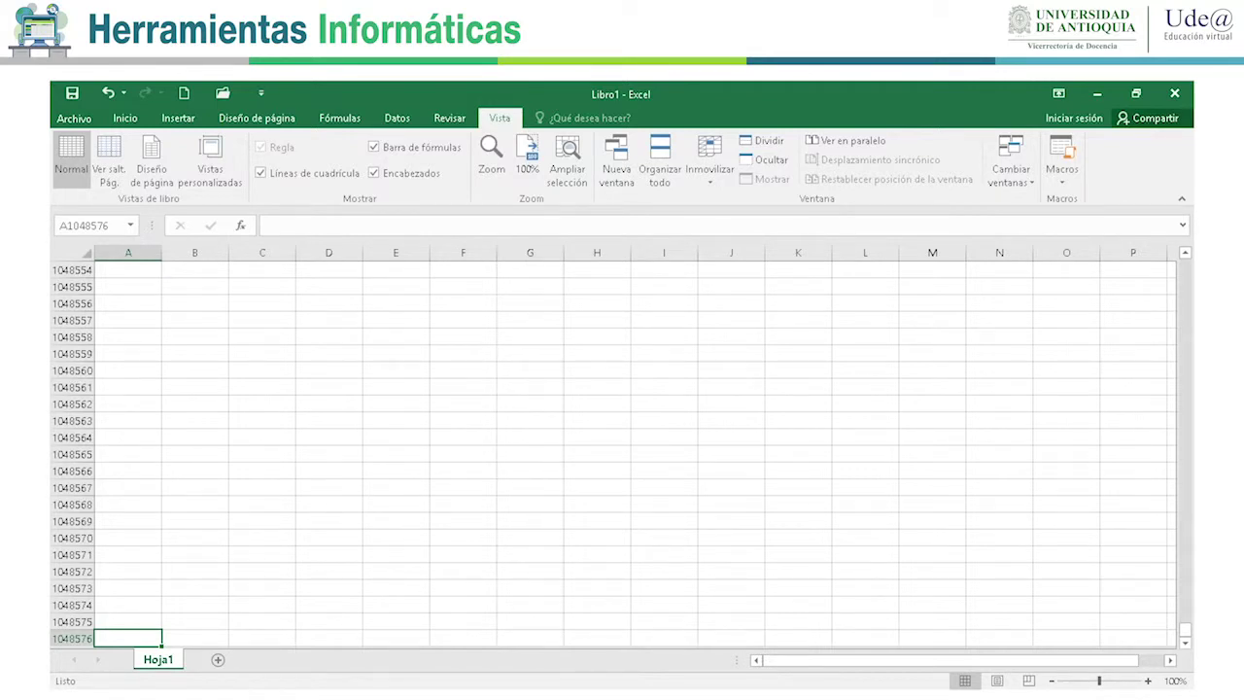
key("ctrl+Home")
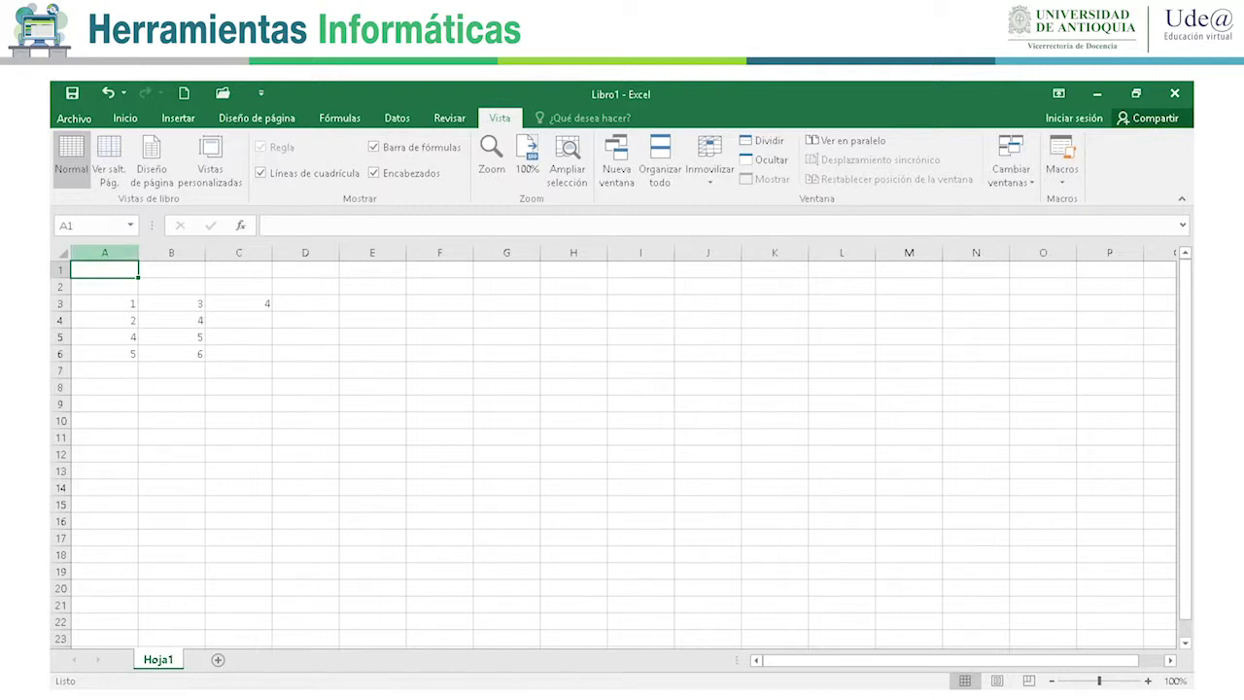
key("ctrl+space")
key("Right")
key("ctrl+space")
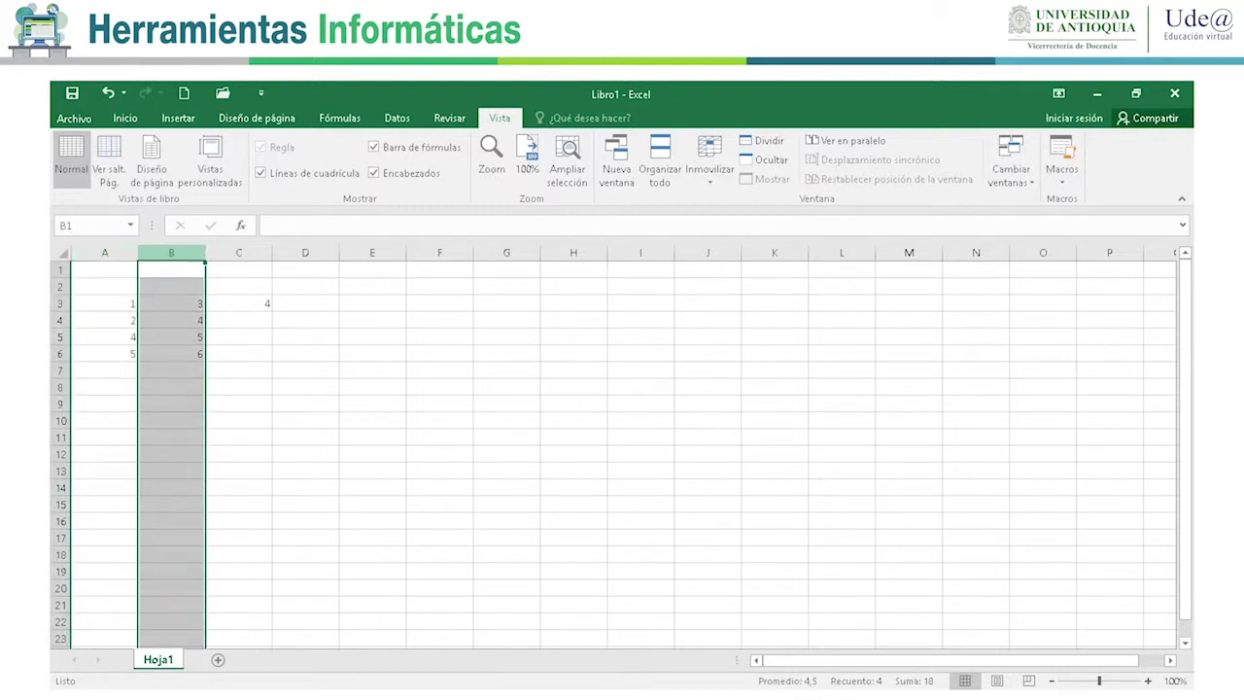
key("Right")
key("ctrl+space")
key("Right")
key("ctrl+space")
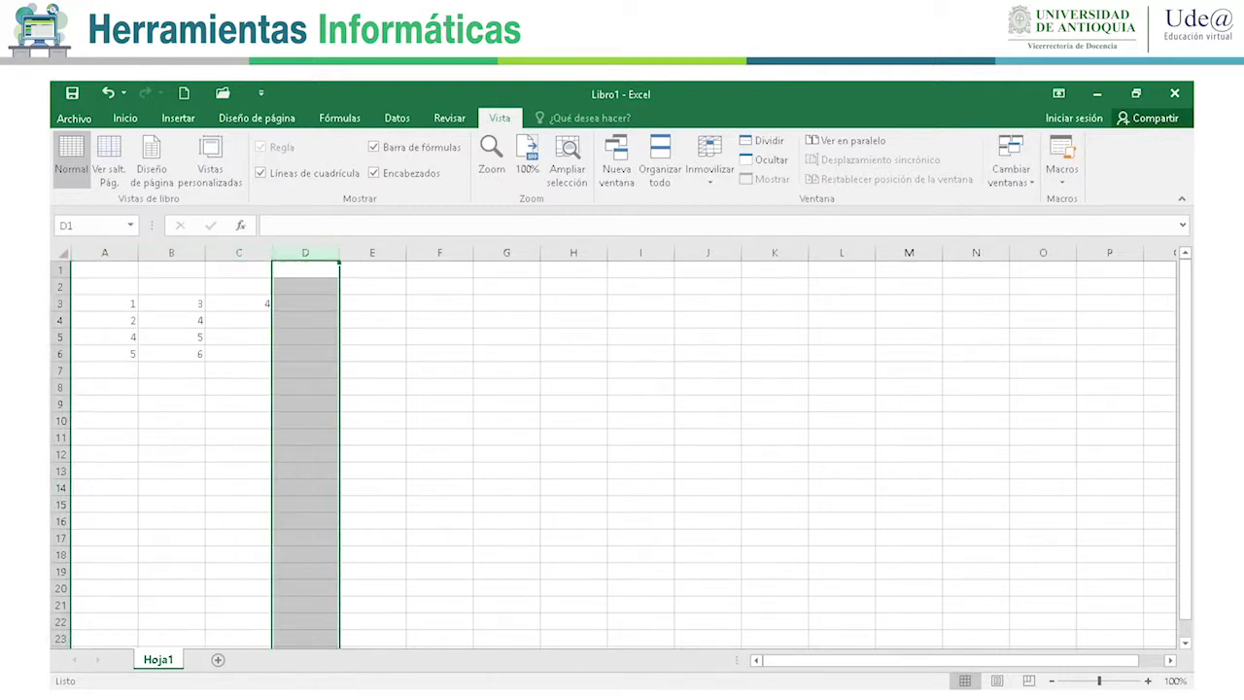
key("Right")
key("ctrl+space")
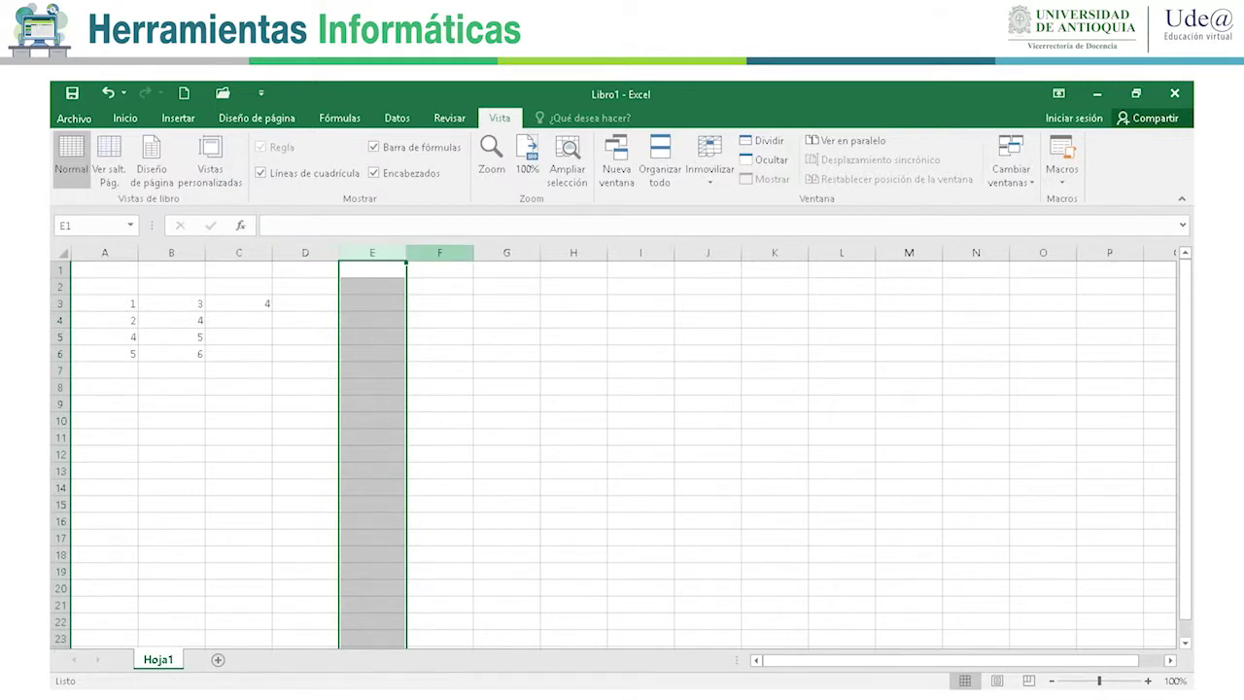
left_click(439, 253)
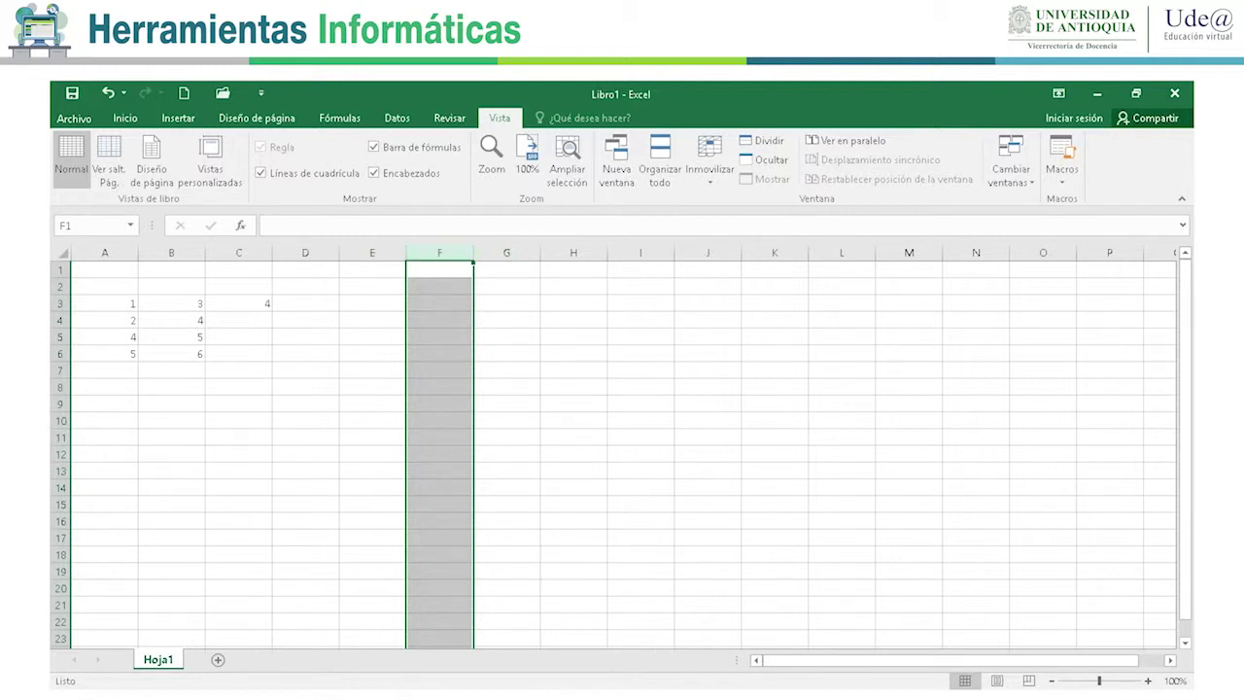
left_click(238, 303)
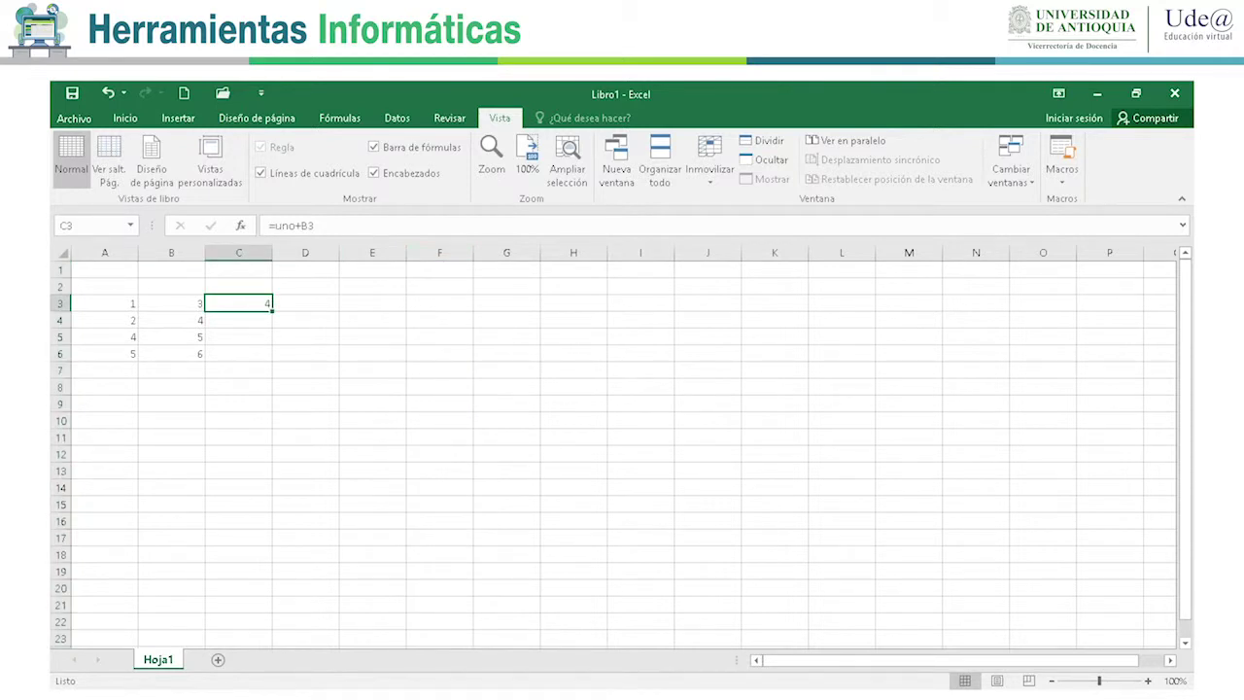
left_click_drag(104, 270, 104, 354)
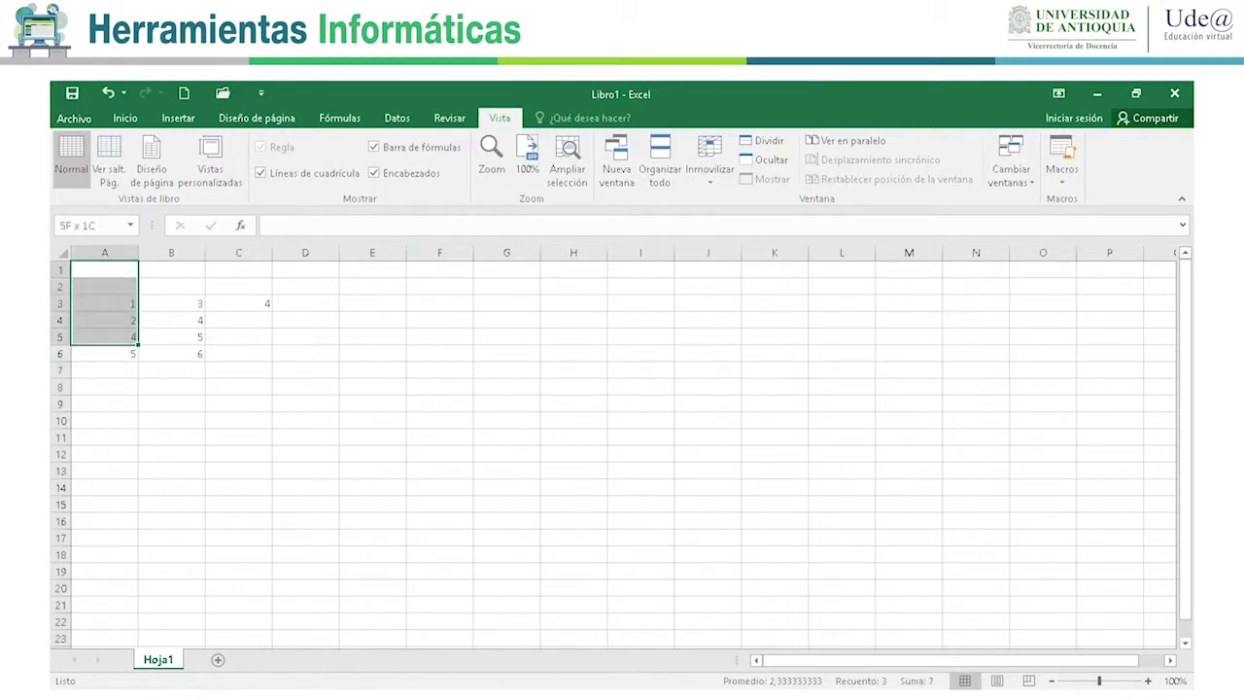
left_click(506, 386)
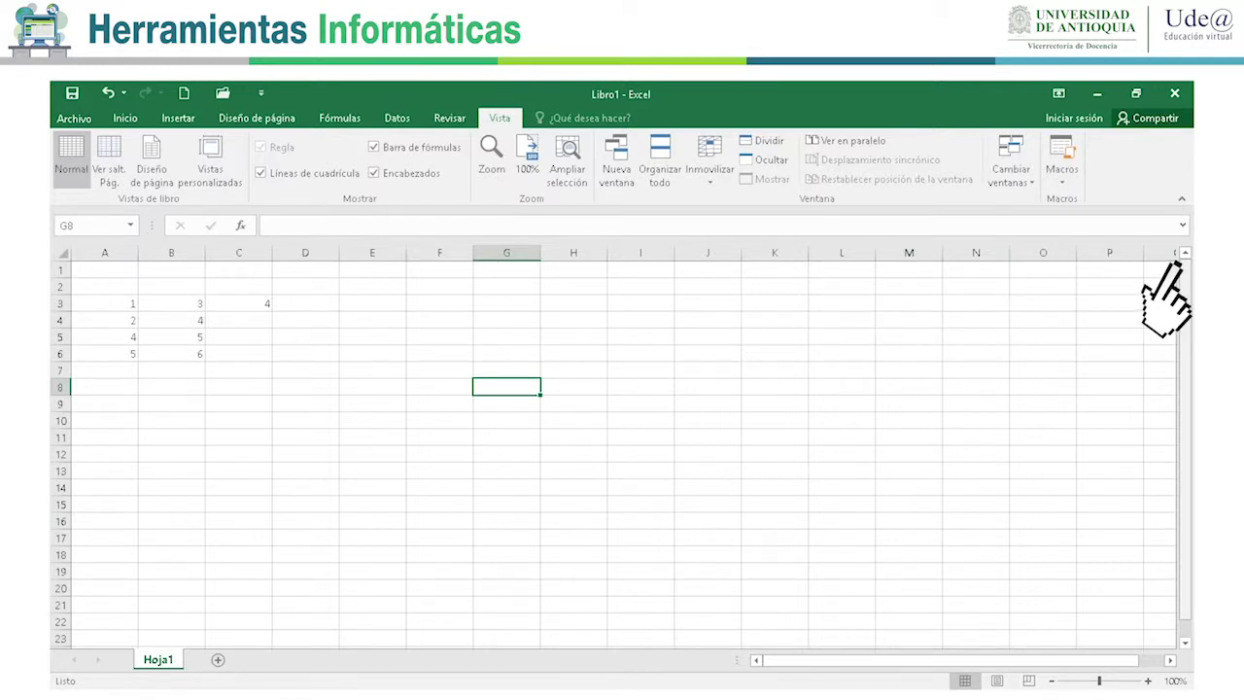
scroll(1175, 264, "down", 1)
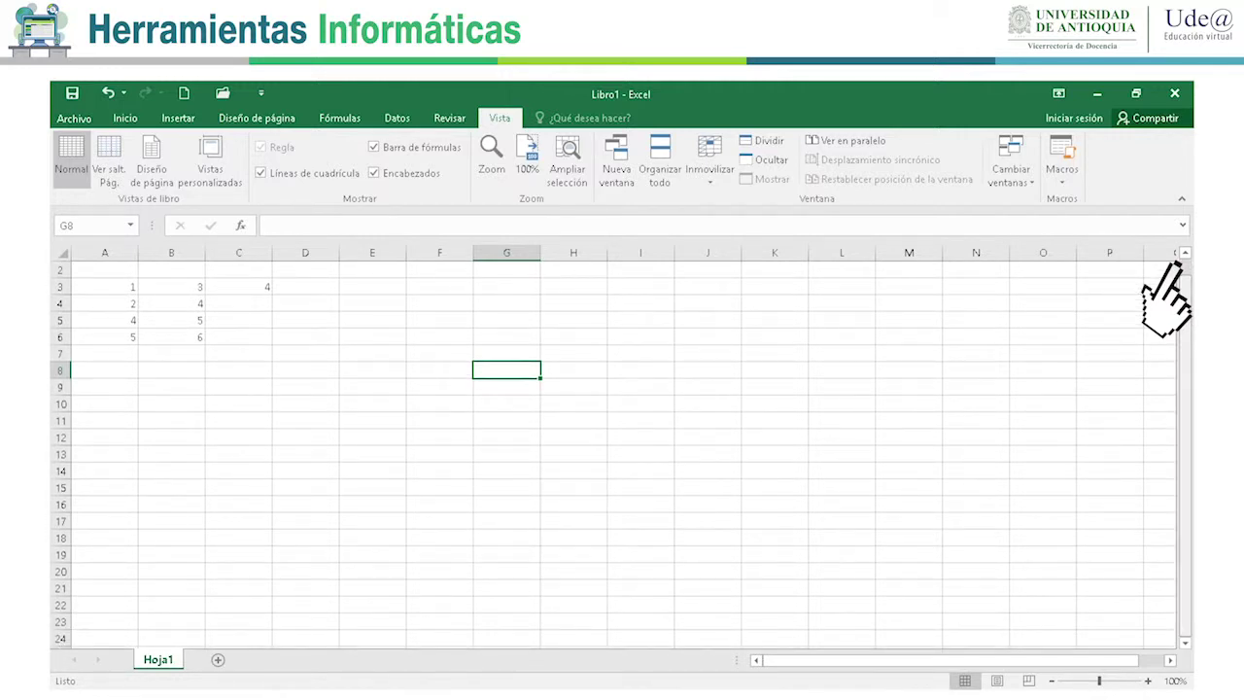
left_click(1185, 253)
scroll(1184, 252, "down", 1)
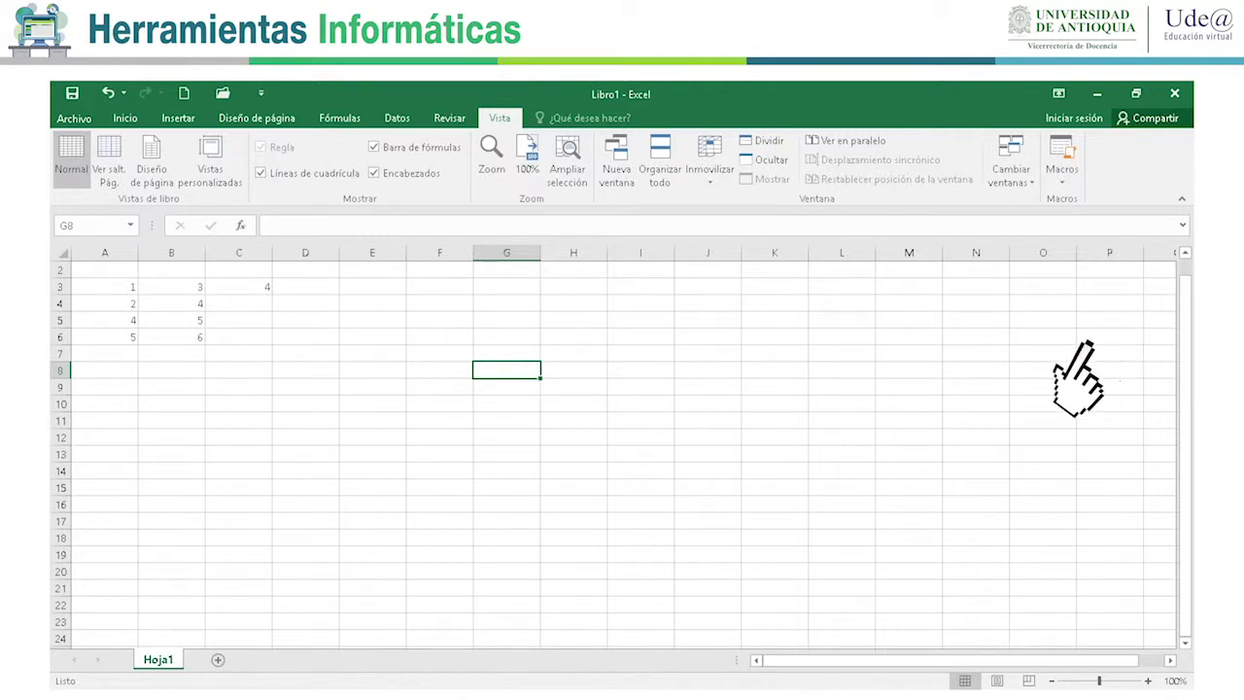
scroll(972, 449, "right", 1)
scroll(933, 511, "left", 1)
scroll(811, 622, "up", 1)
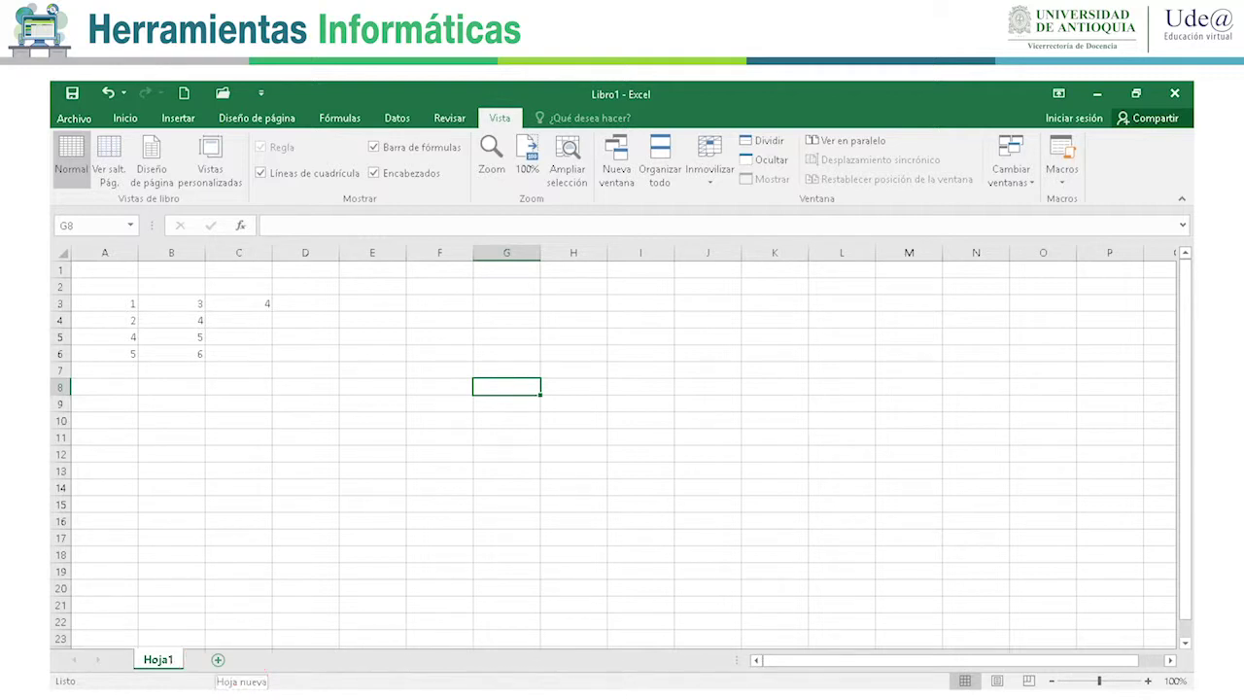
Add worksheets Hoja2 and Hoja3, then return to Hoja1 at cell A1.
left_click(217, 660)
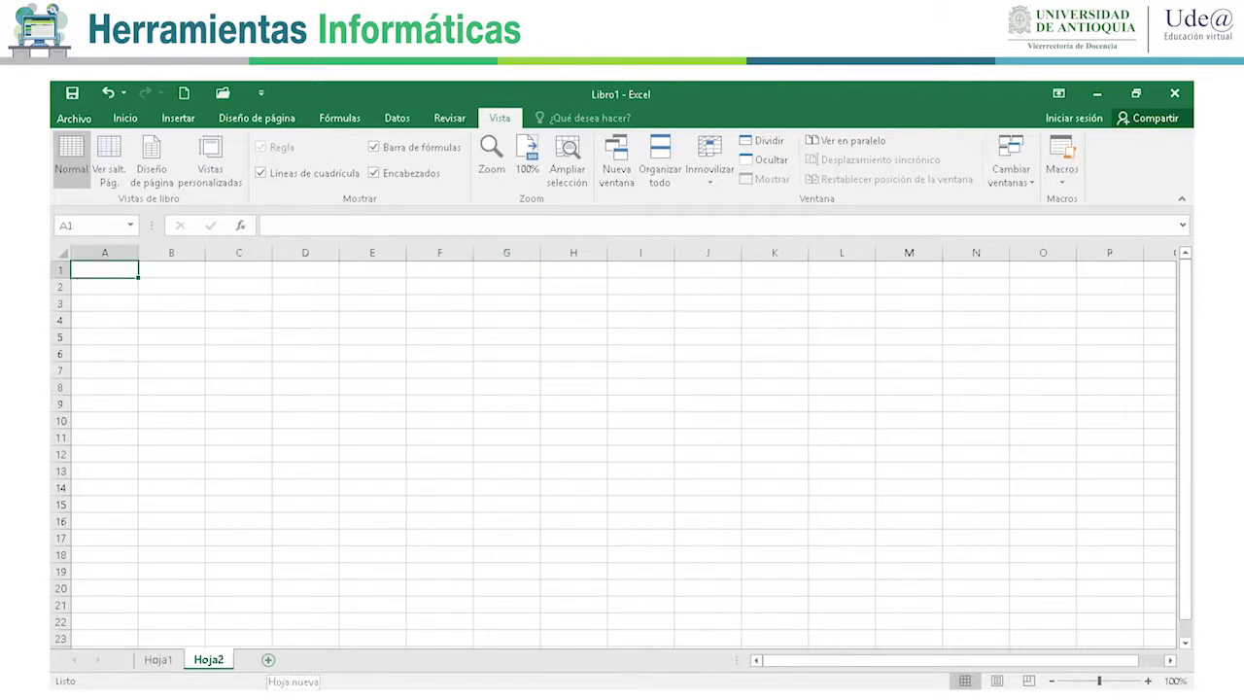
left_click(268, 660)
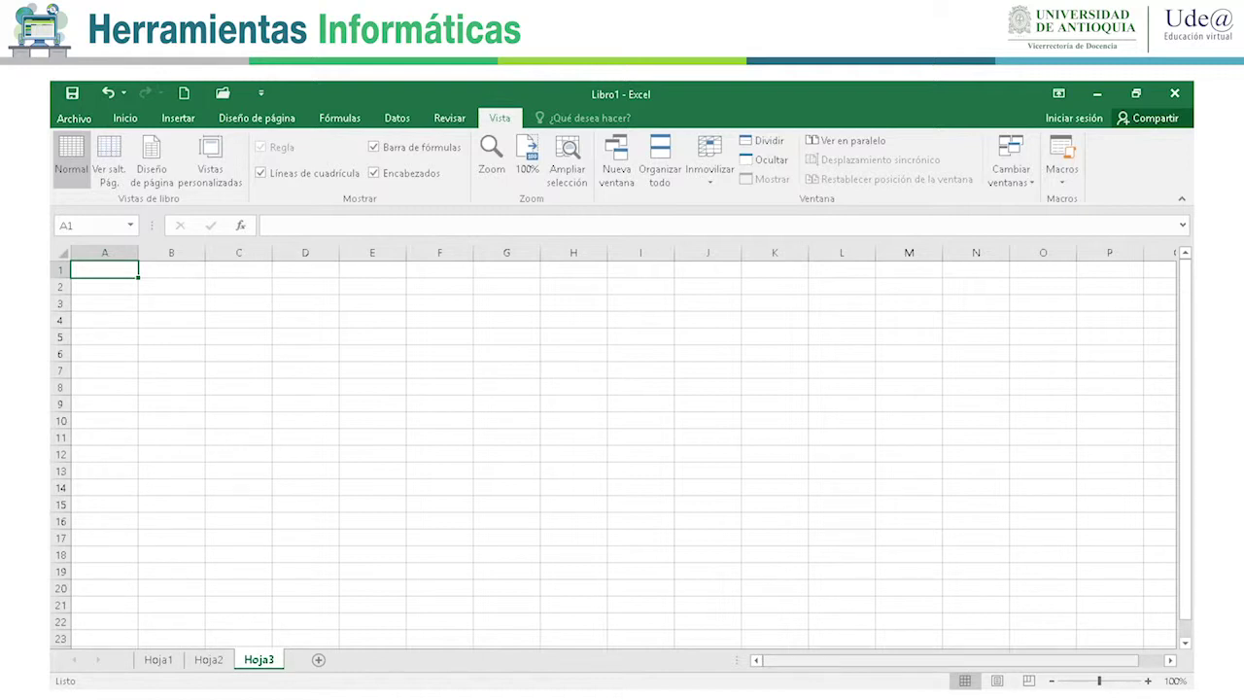
left_click_drag(949, 660, 976, 660)
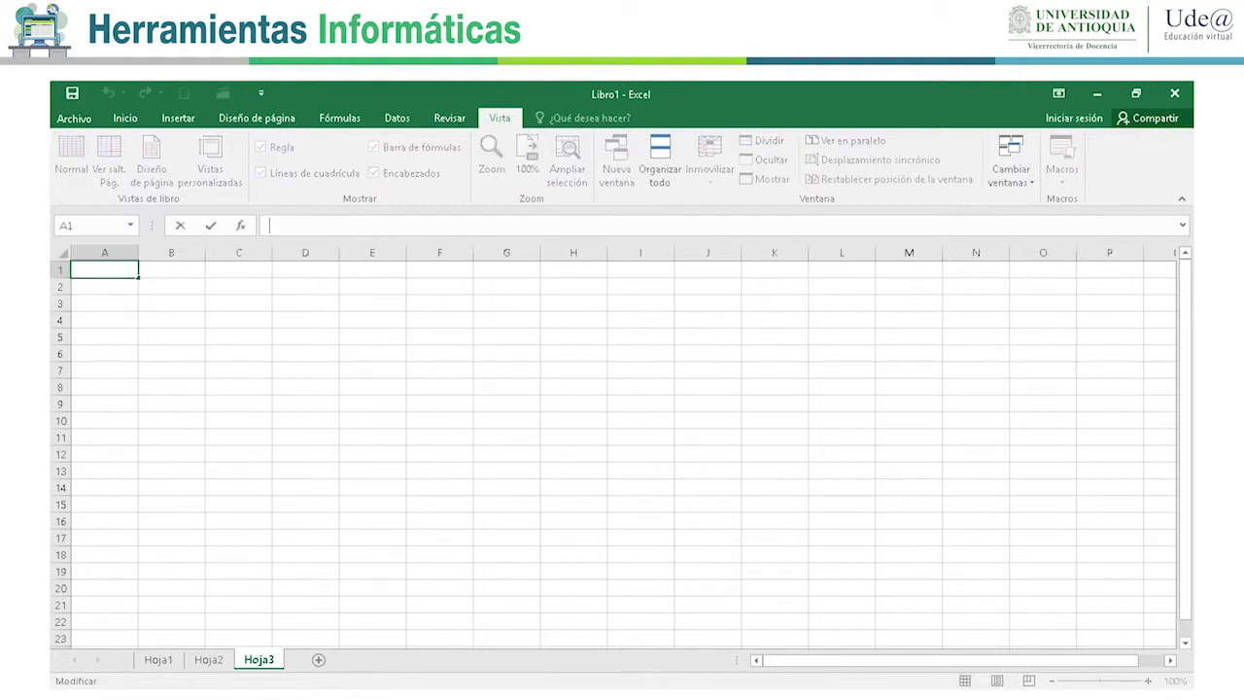
left_click_drag(71, 252, 138, 253)
left_click(104, 370)
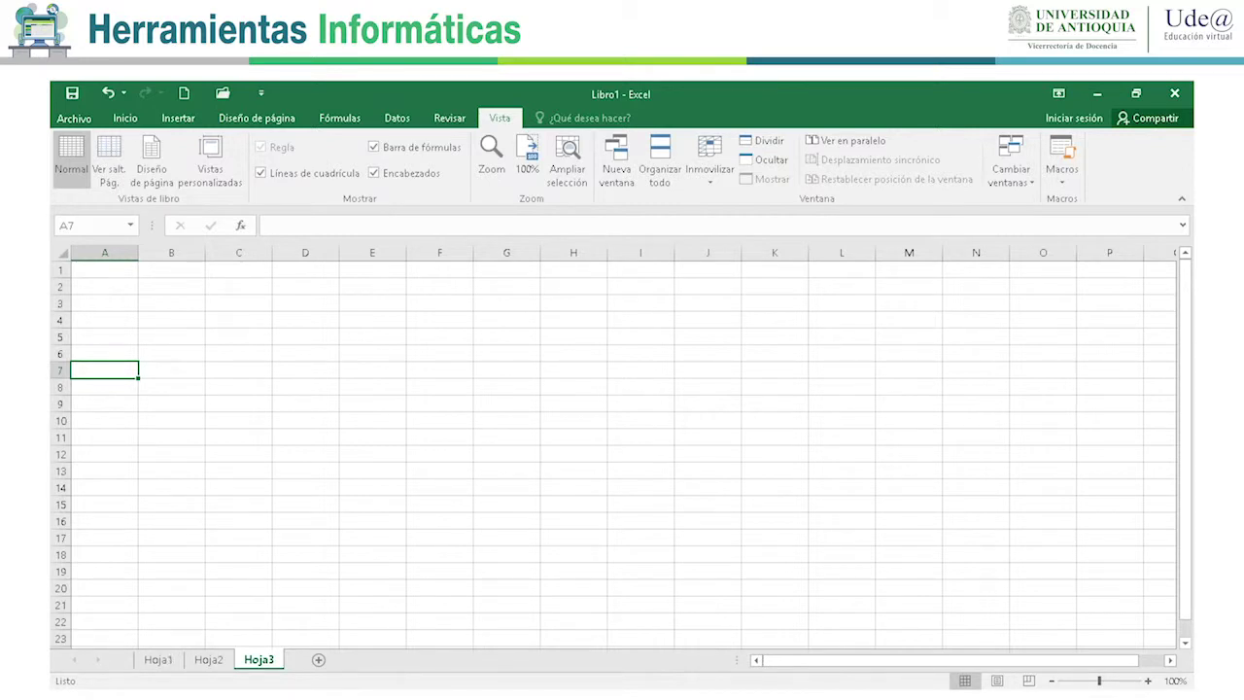
left_click(104, 269)
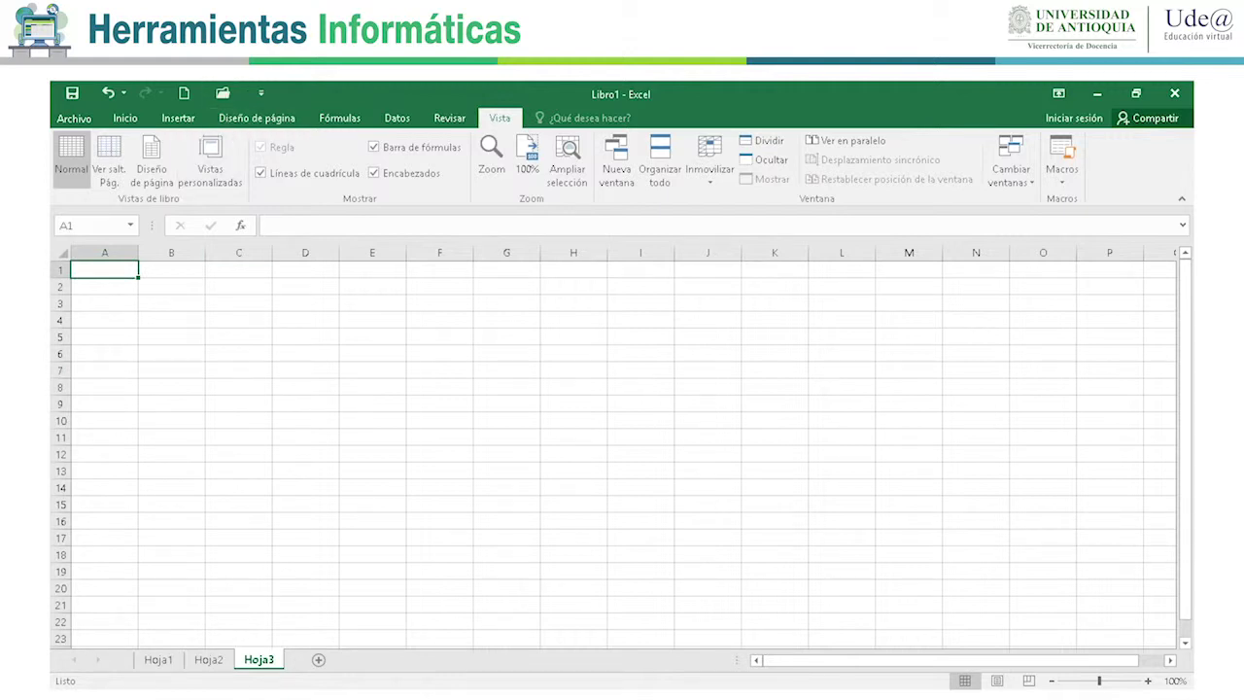
left_click(158, 659)
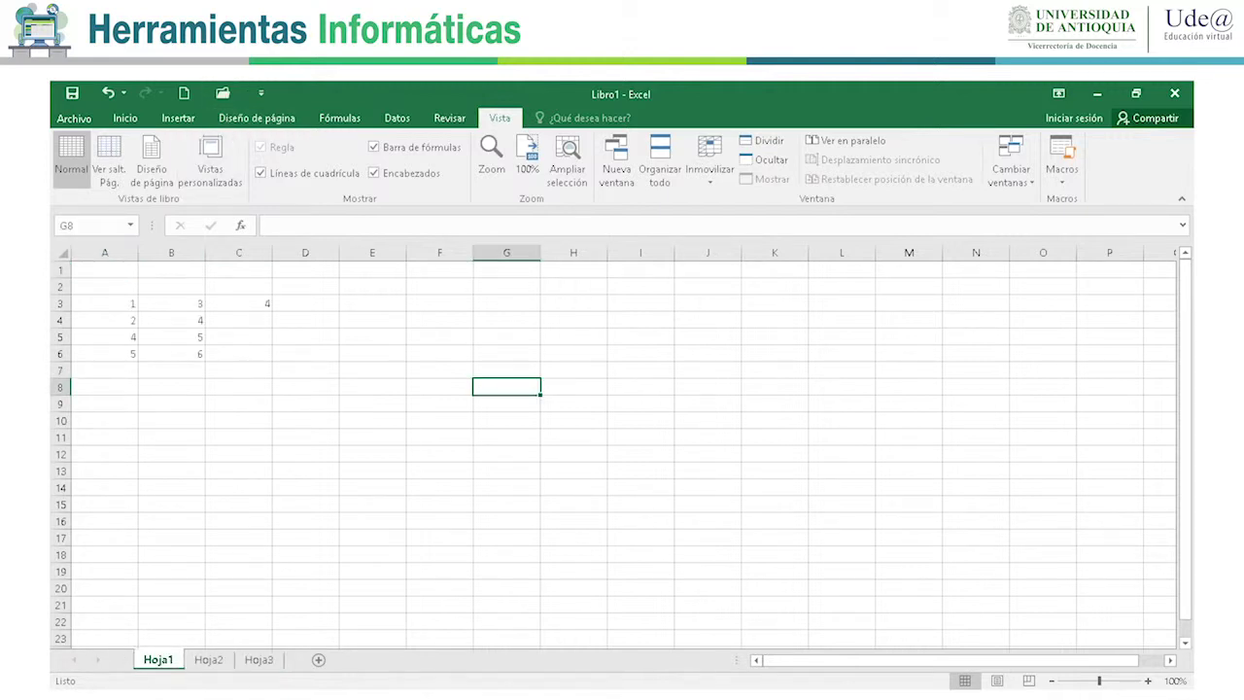
Select A3:A6 to read average 3, count 4 and sum 12 in the status bar.
left_click_drag(104, 303, 104, 354)
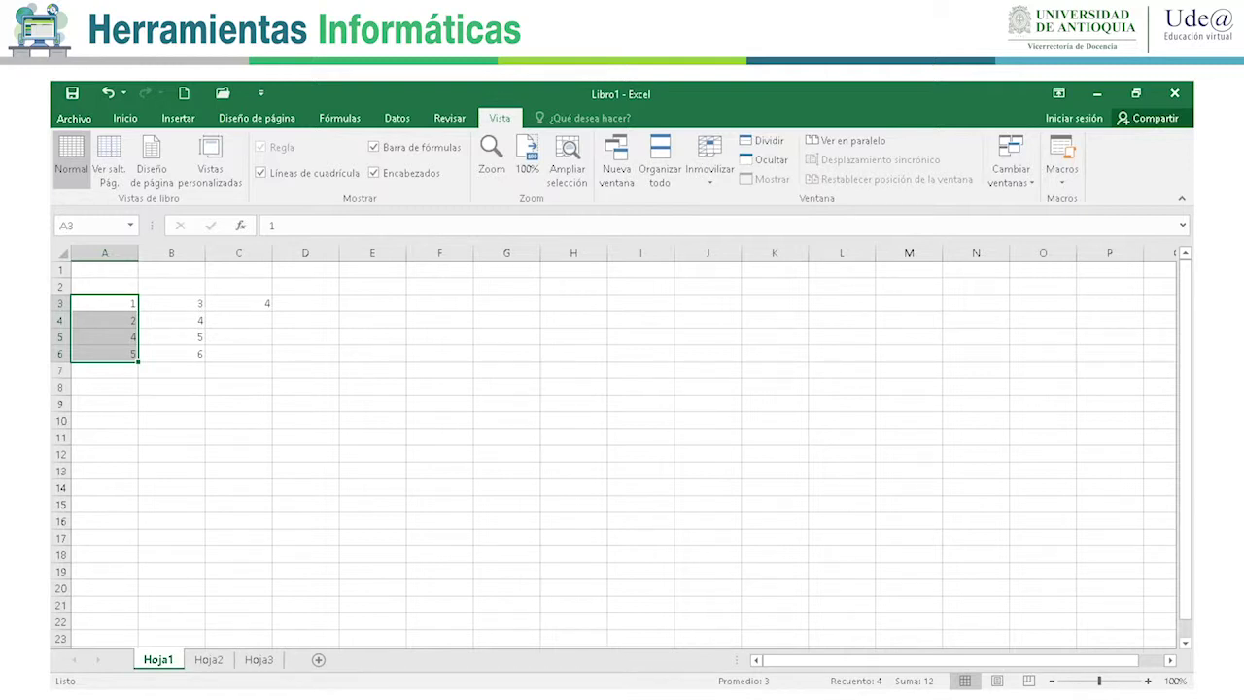
Enable Bloq Mayús, Bloq Num, Grabación de macros, Recuento numérico, Mínima and Máxima in the status bar.
right_click(409, 680)
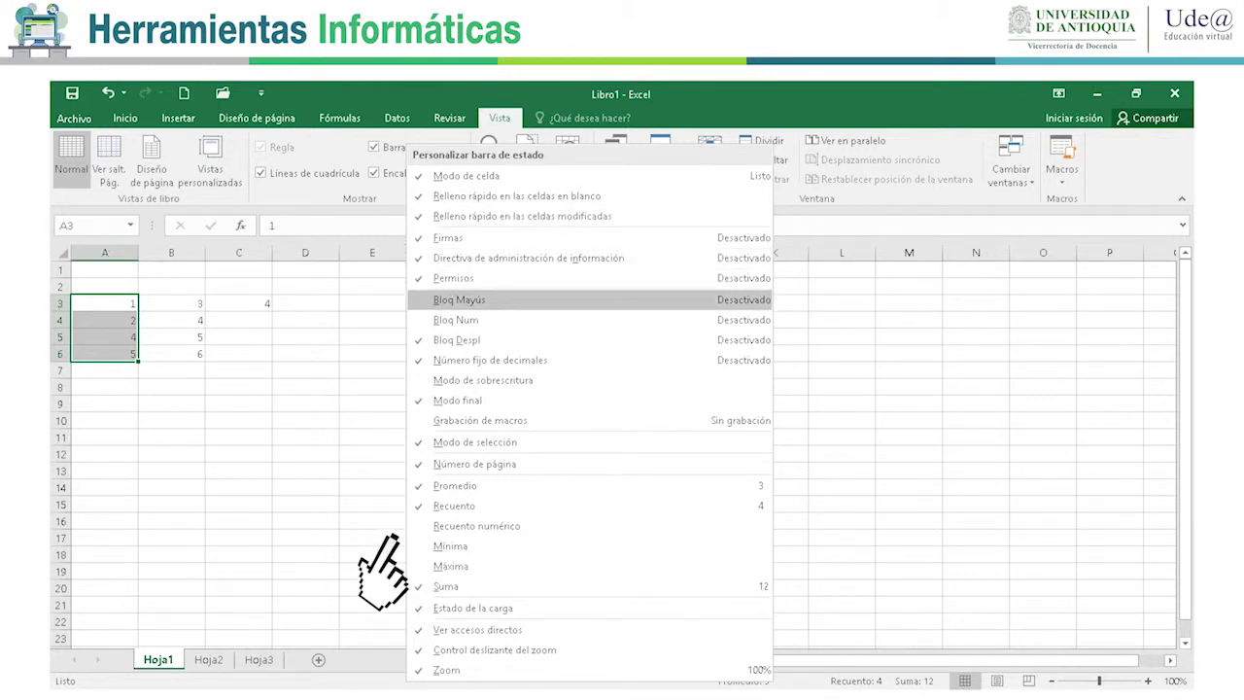
left_click(459, 299)
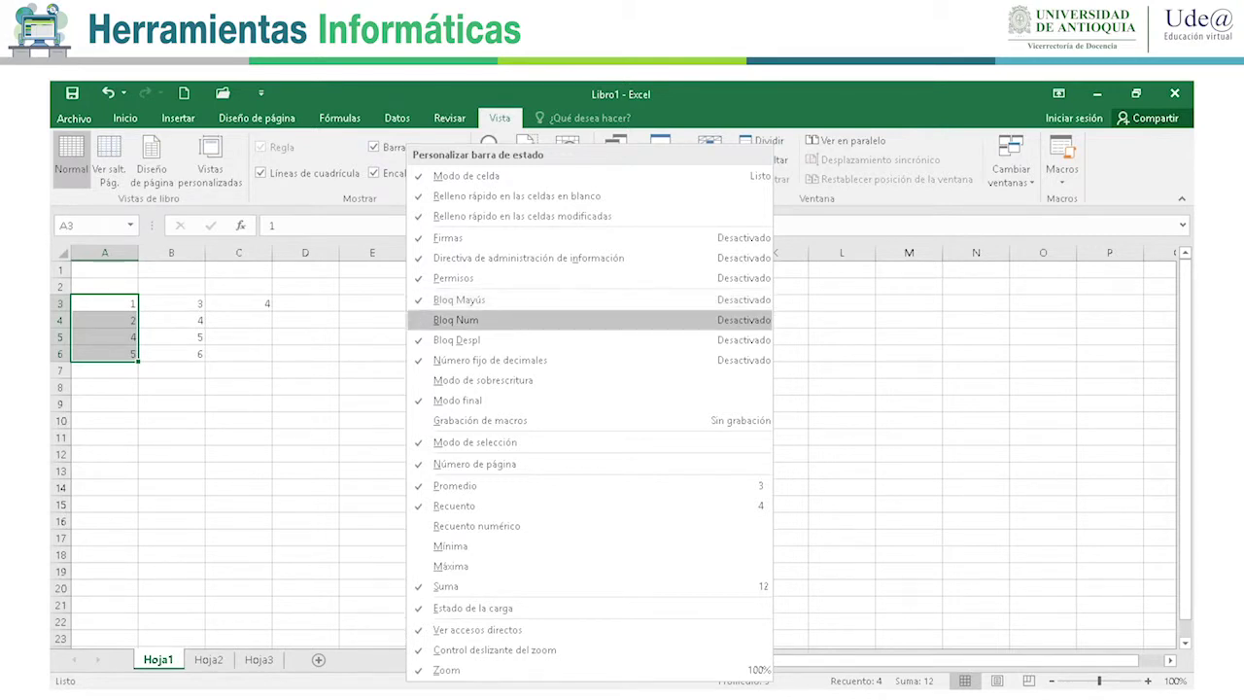
left_click(455, 320)
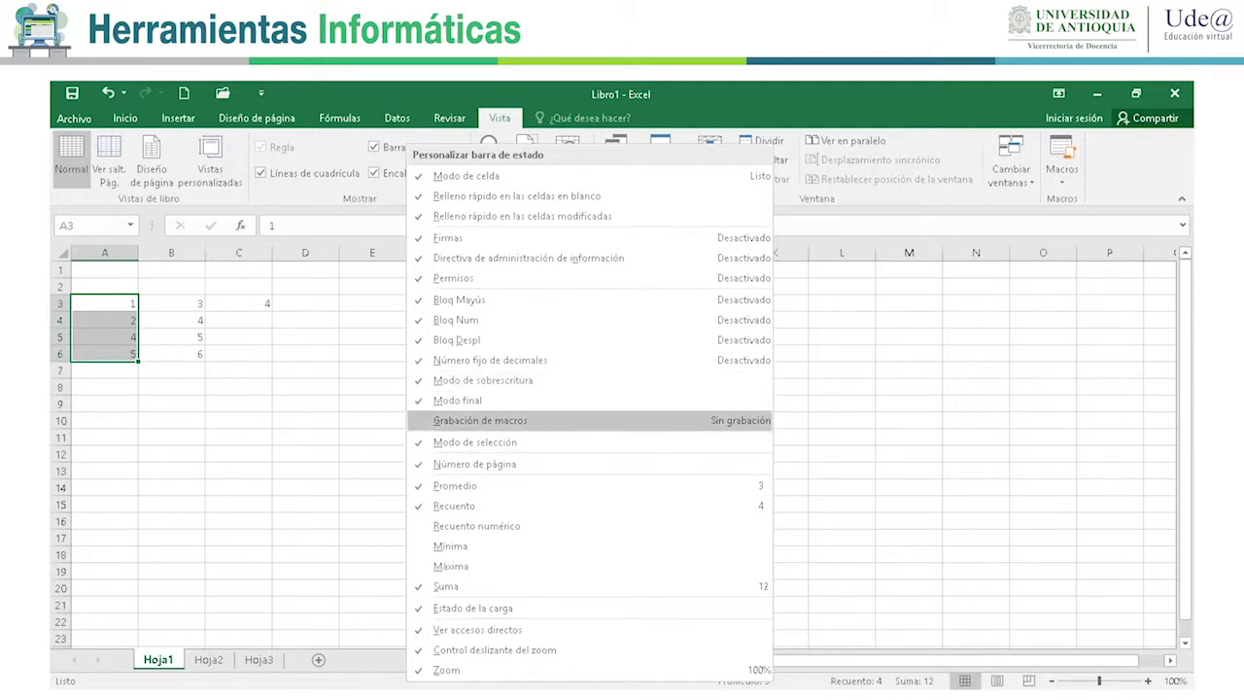
left_click(480, 420)
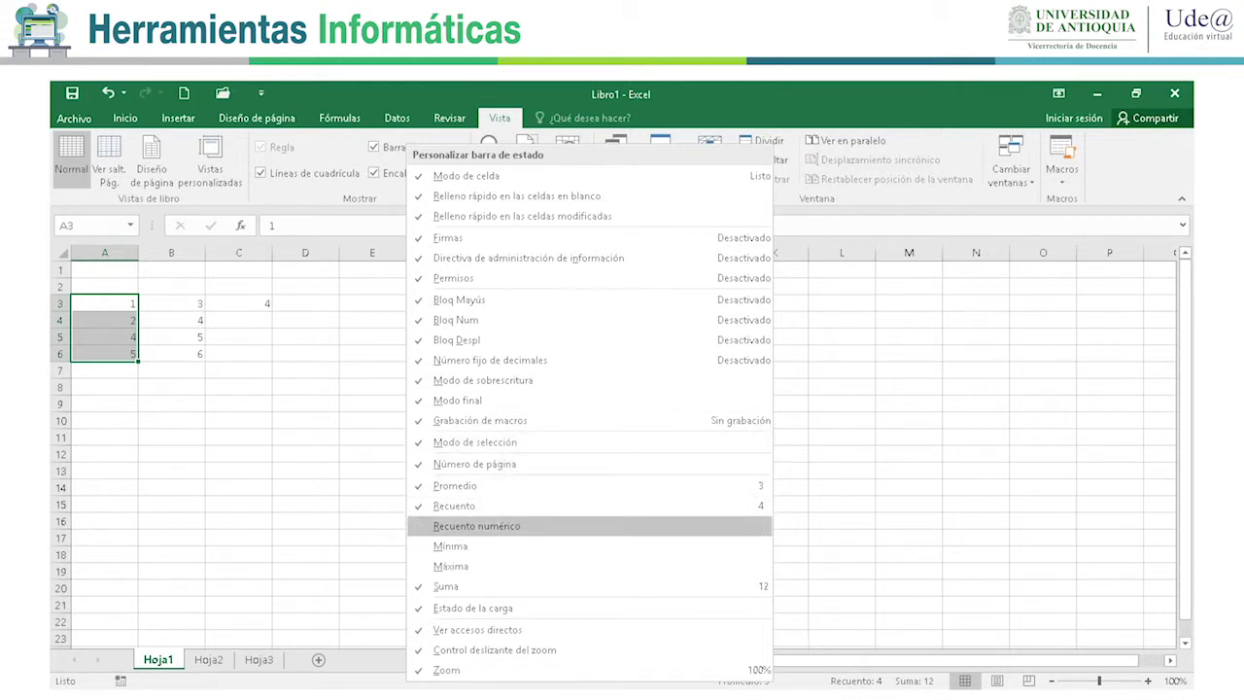
left_click(476, 526)
left_click(450, 546)
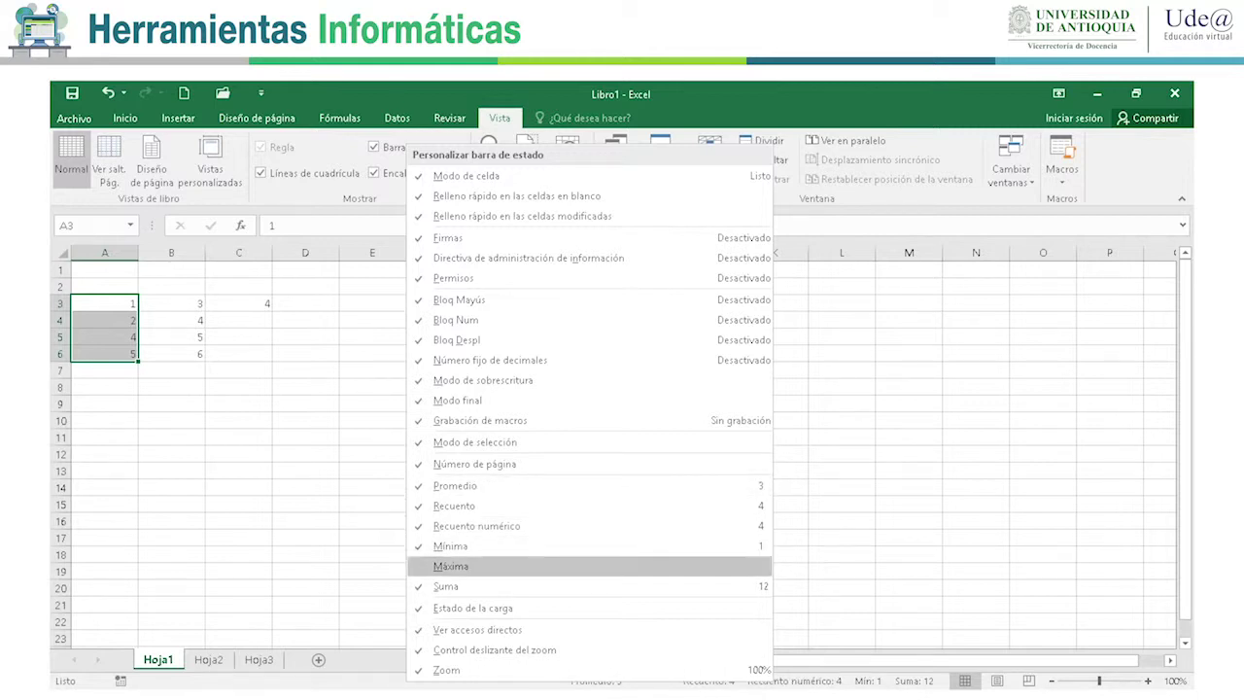
left_click(450, 565)
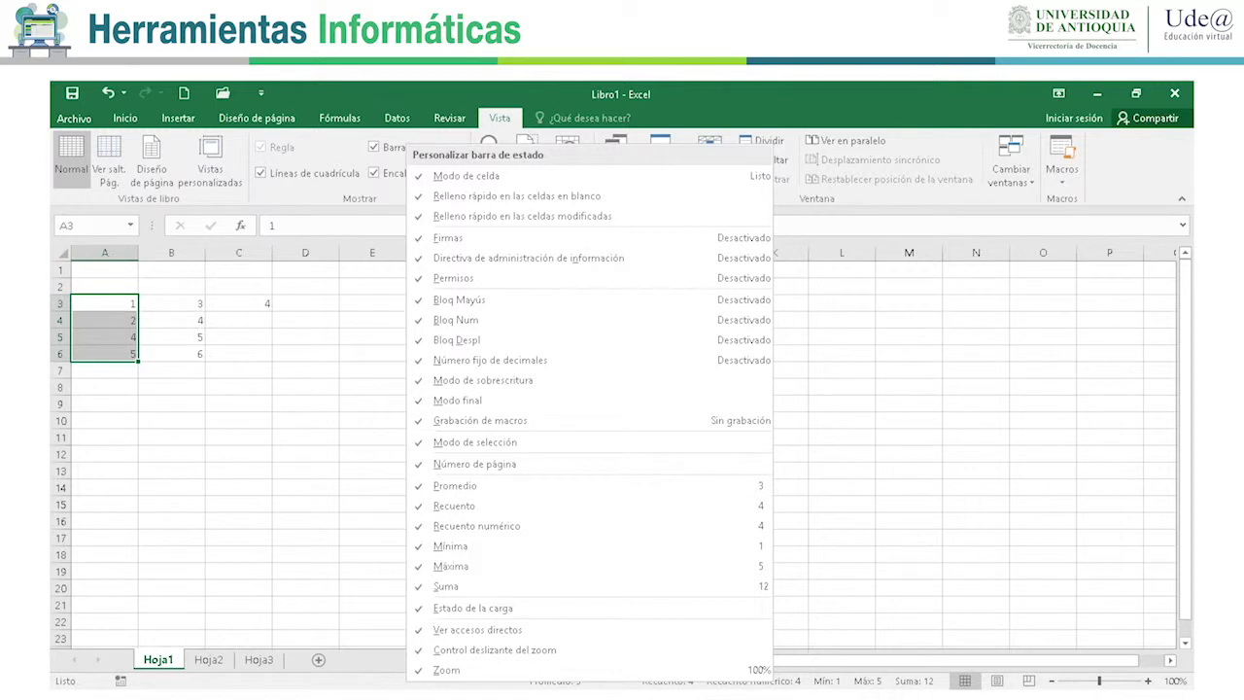
key("Escape")
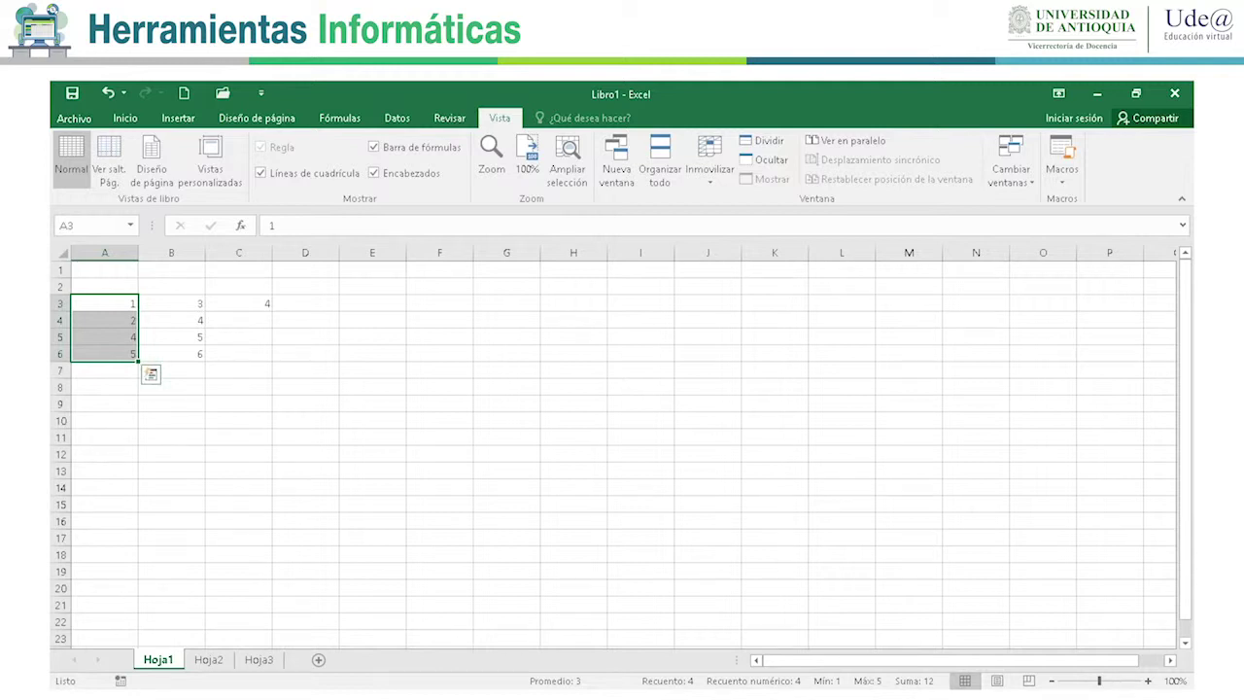
left_click(238, 420)
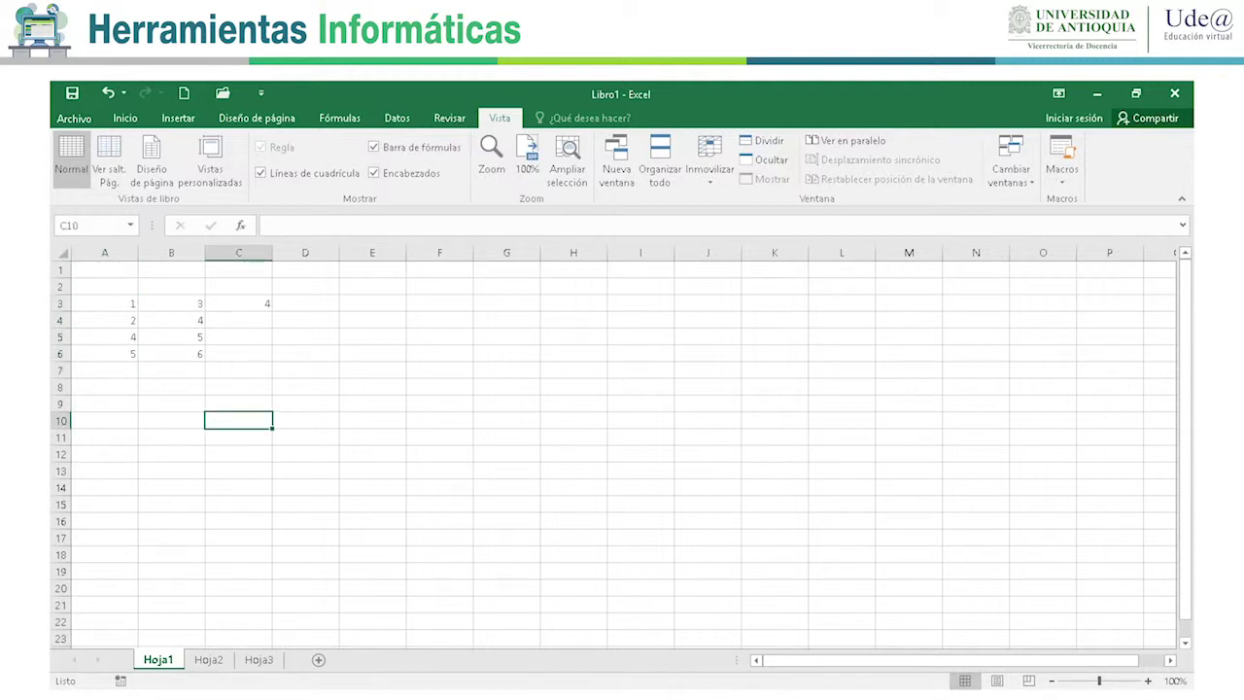
left_click(171, 304)
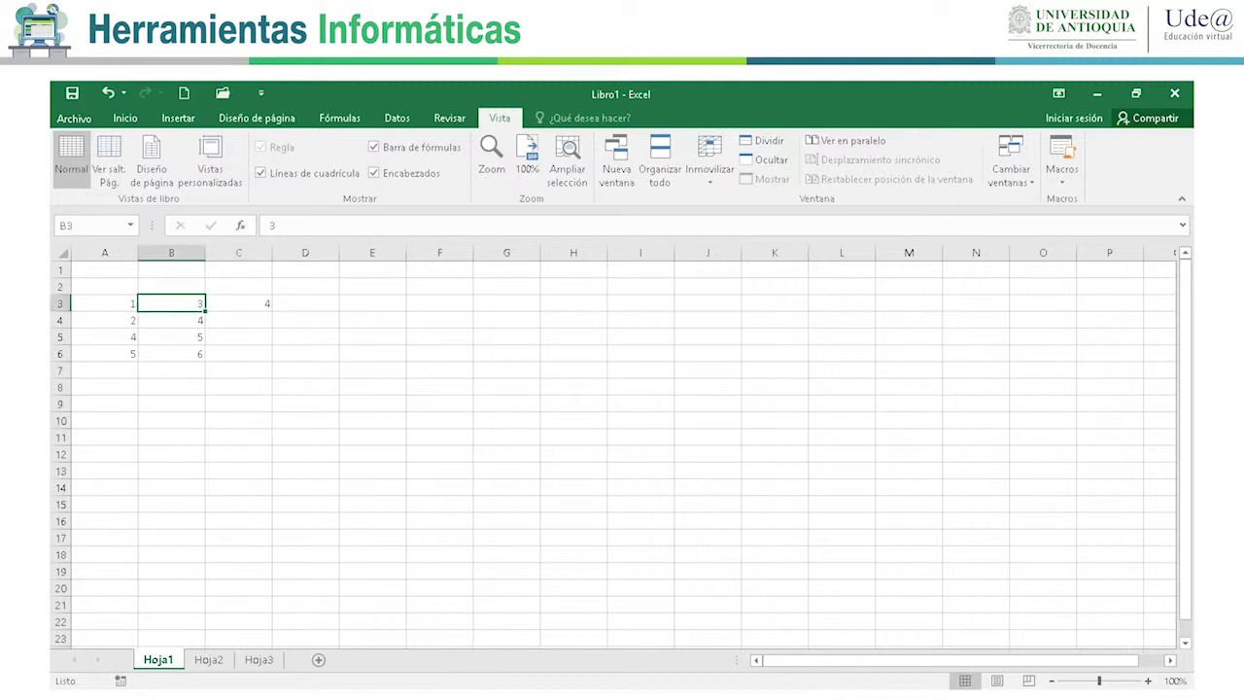
key("shift+Down")
key("shift+Down")
key("shift+Down")
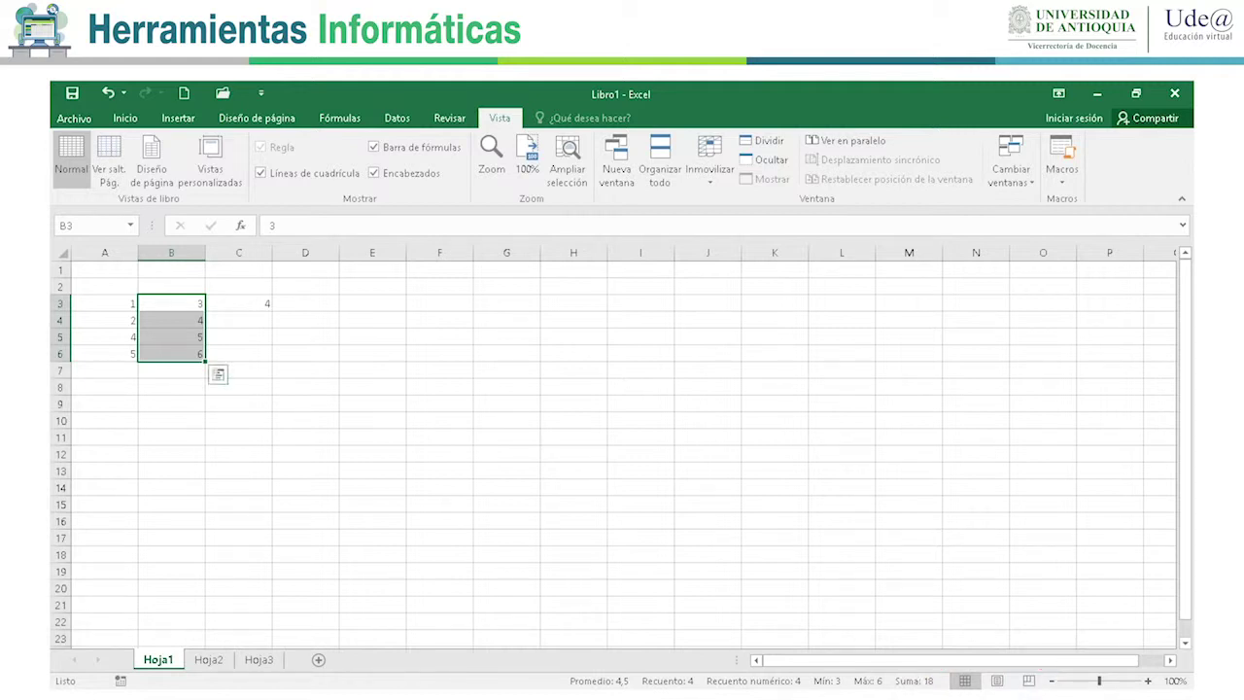
left_click(305, 420)
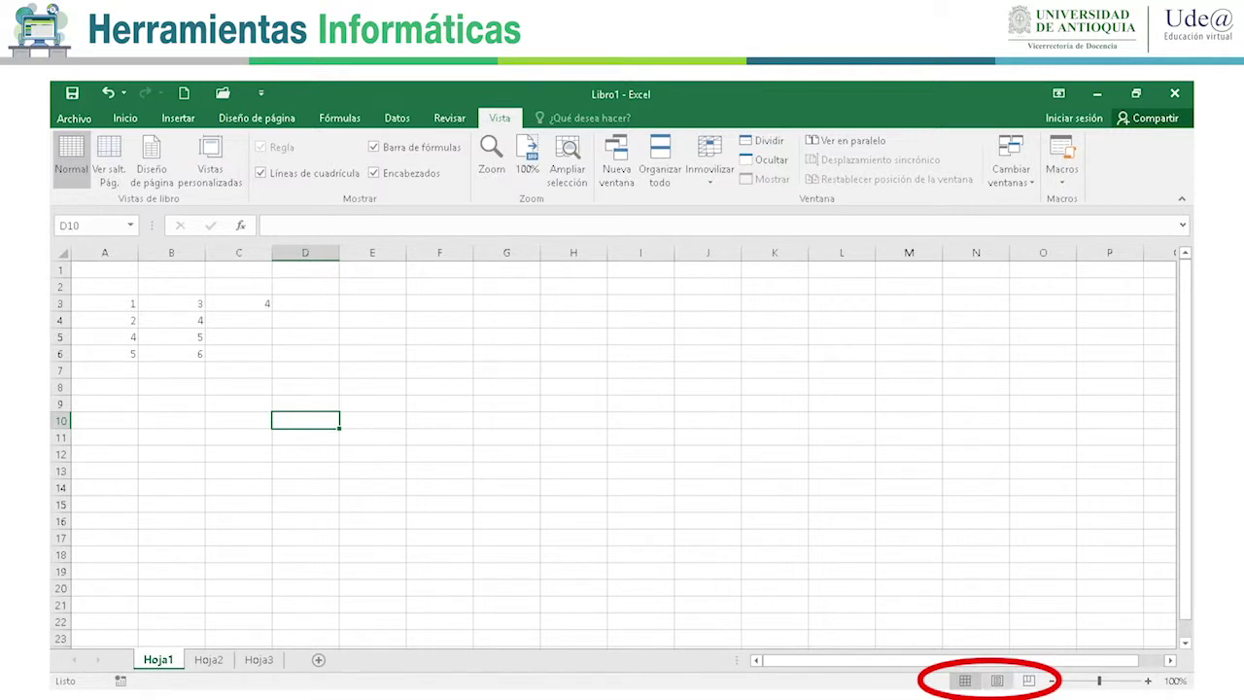
left_click(997, 681)
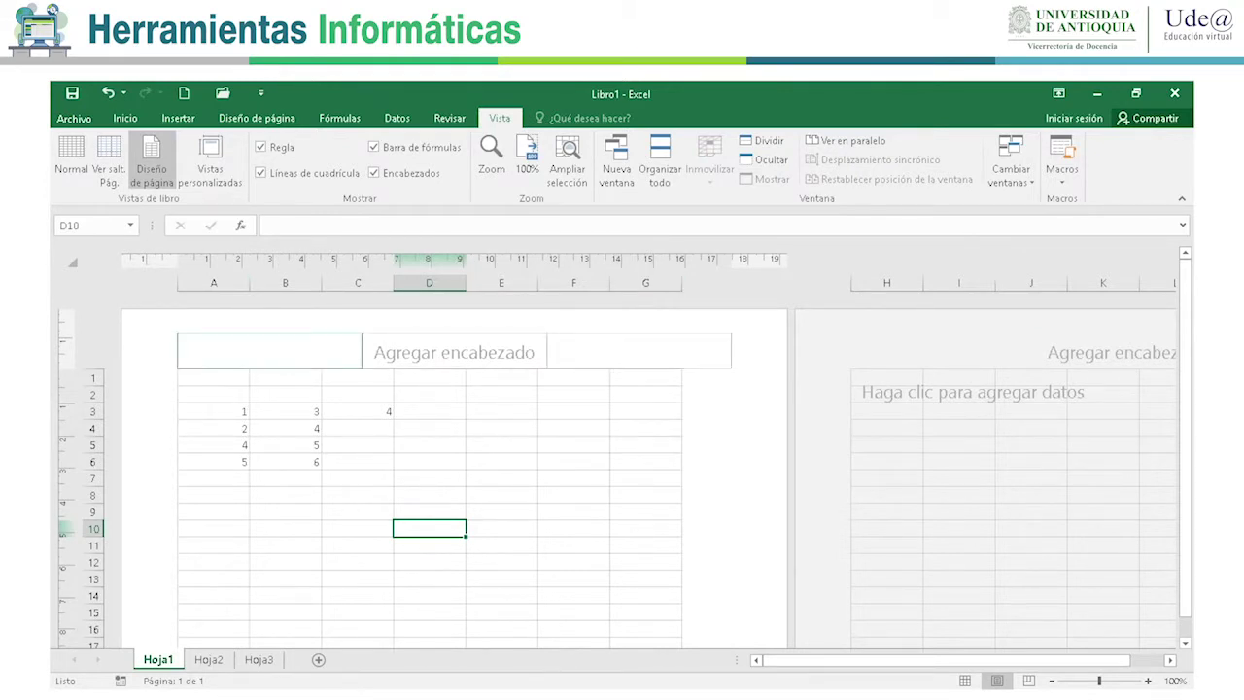
Start editing the centre section of Hoja1's page header in Page Layout view.
left_click(454, 351)
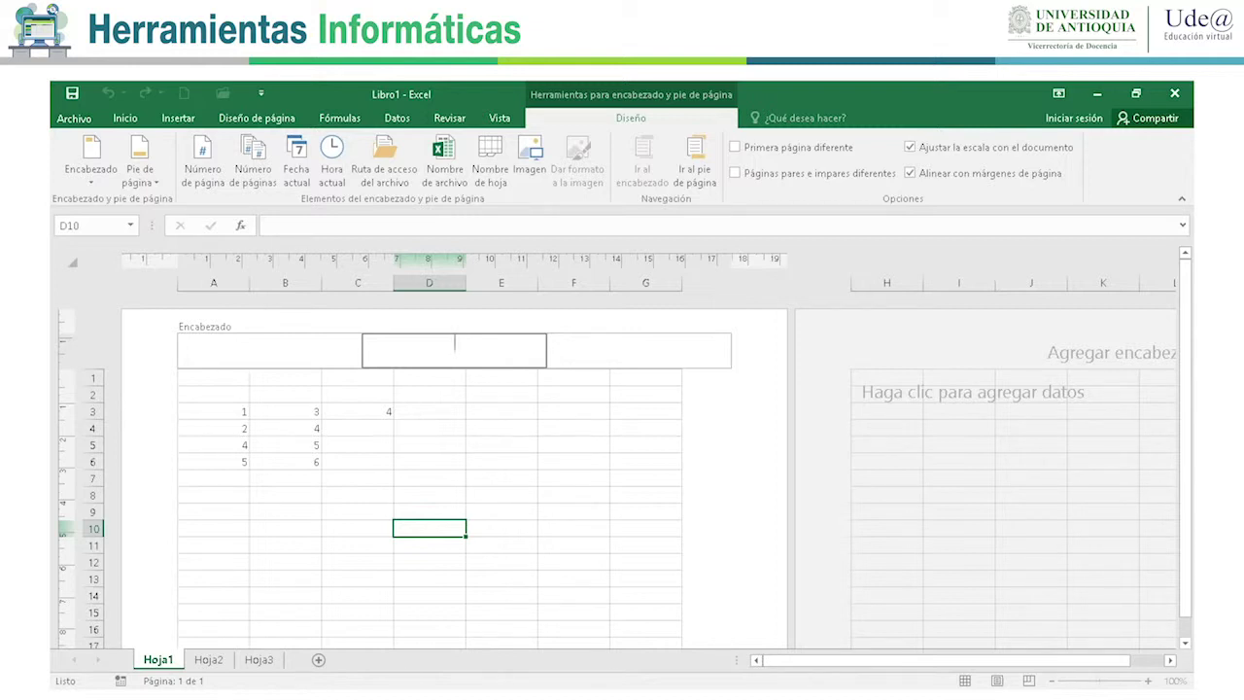
Put 'Curso de Herramientas Informáticas' in the left header and the &[Archivo] file-name field on the right.
left_click(269, 349)
left_click(639, 350)
left_click(269, 350)
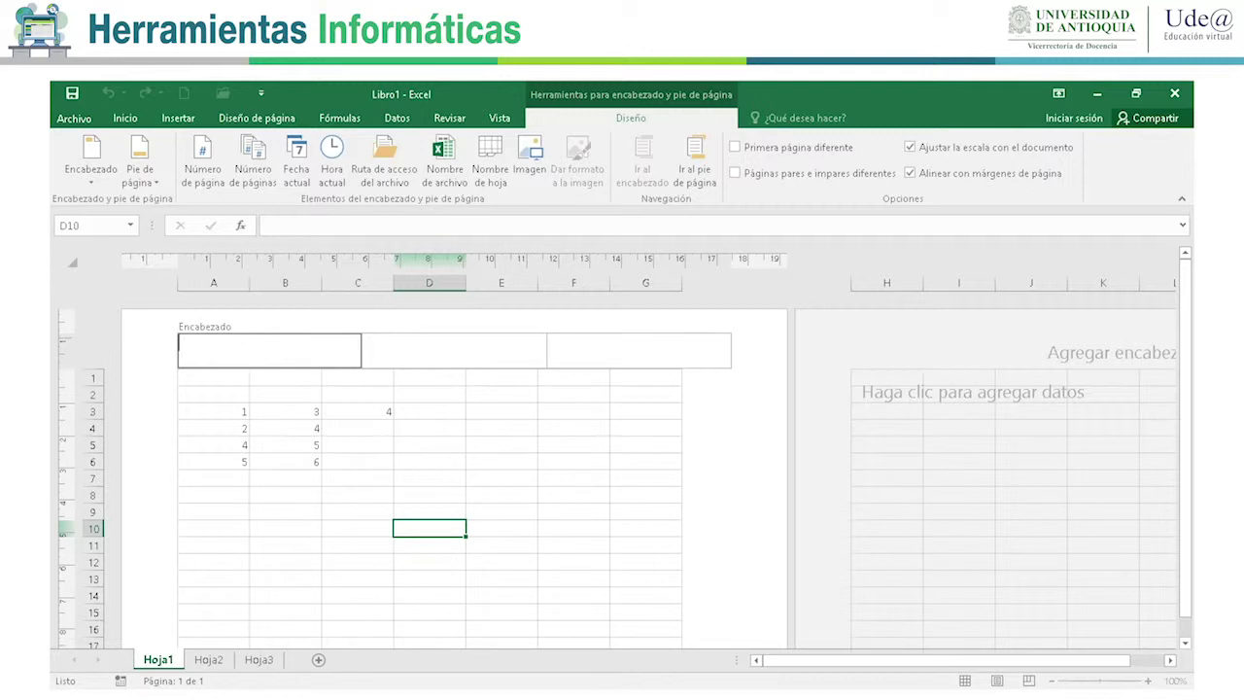
type("Curso de ")
type("Herramientas Informáticas")
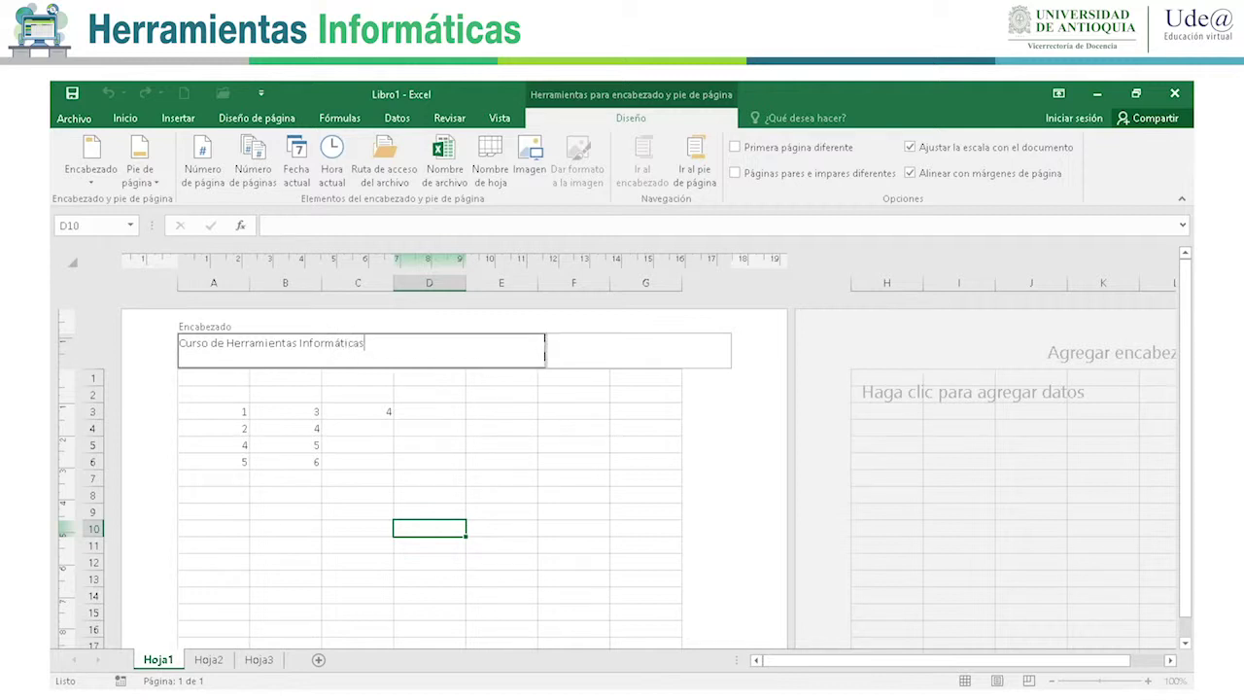
left_click(638, 350)
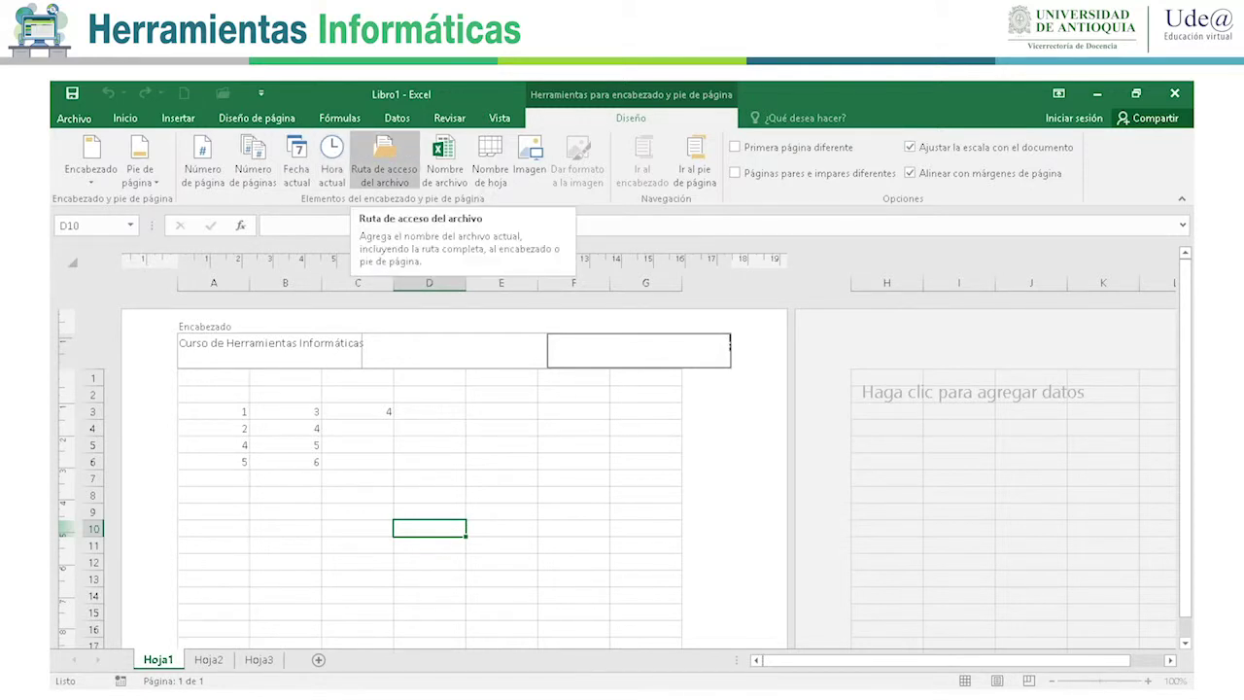
left_click(444, 160)
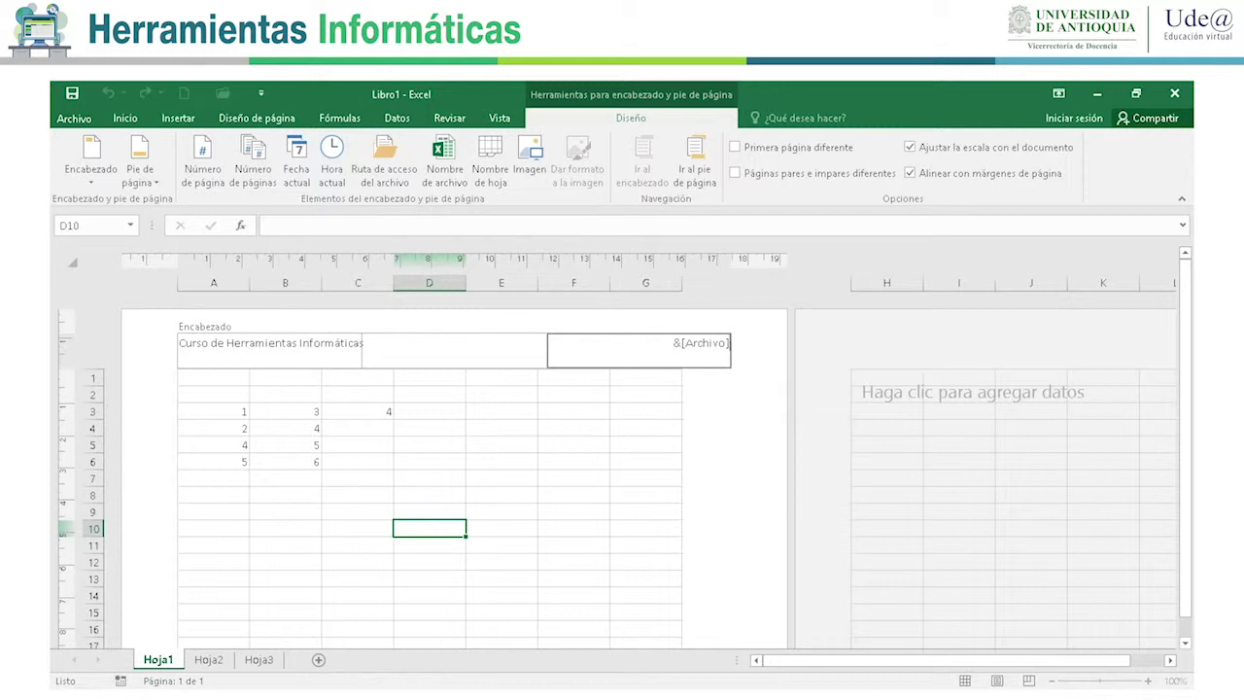
left_click(573, 494)
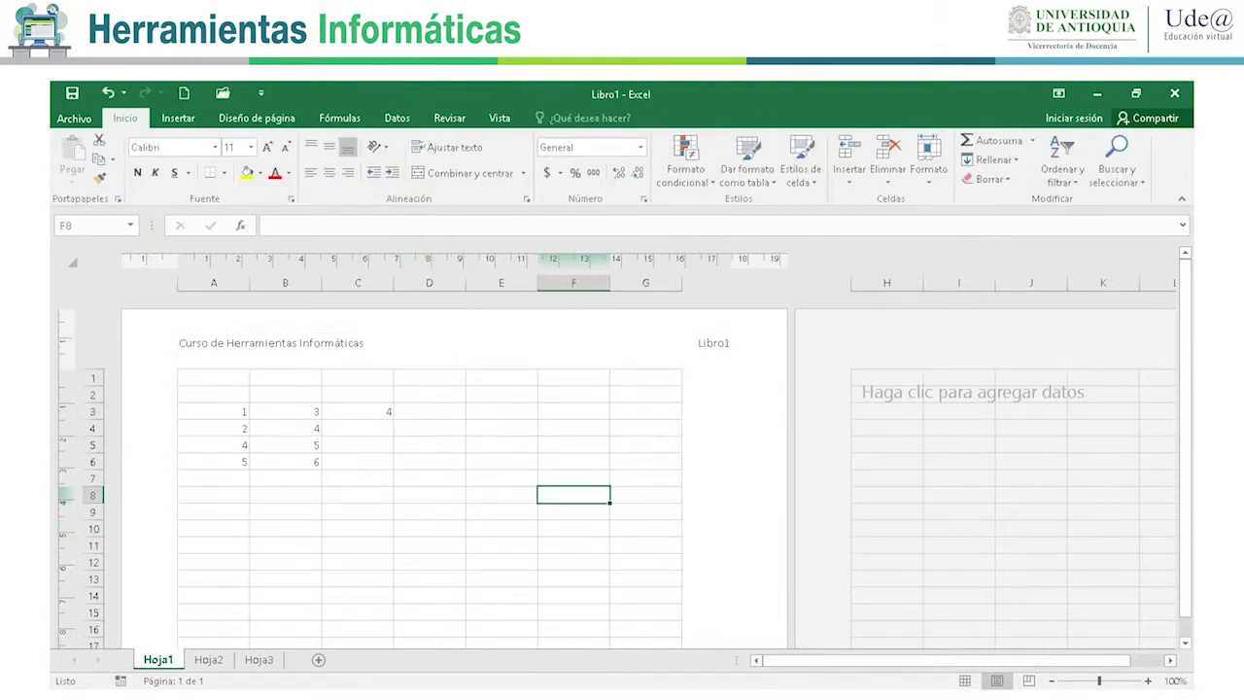
In Page Break Preview at 160%, extend the print area to A1:C10, then return to Normal view.
scroll(428, 467, "down", 3)
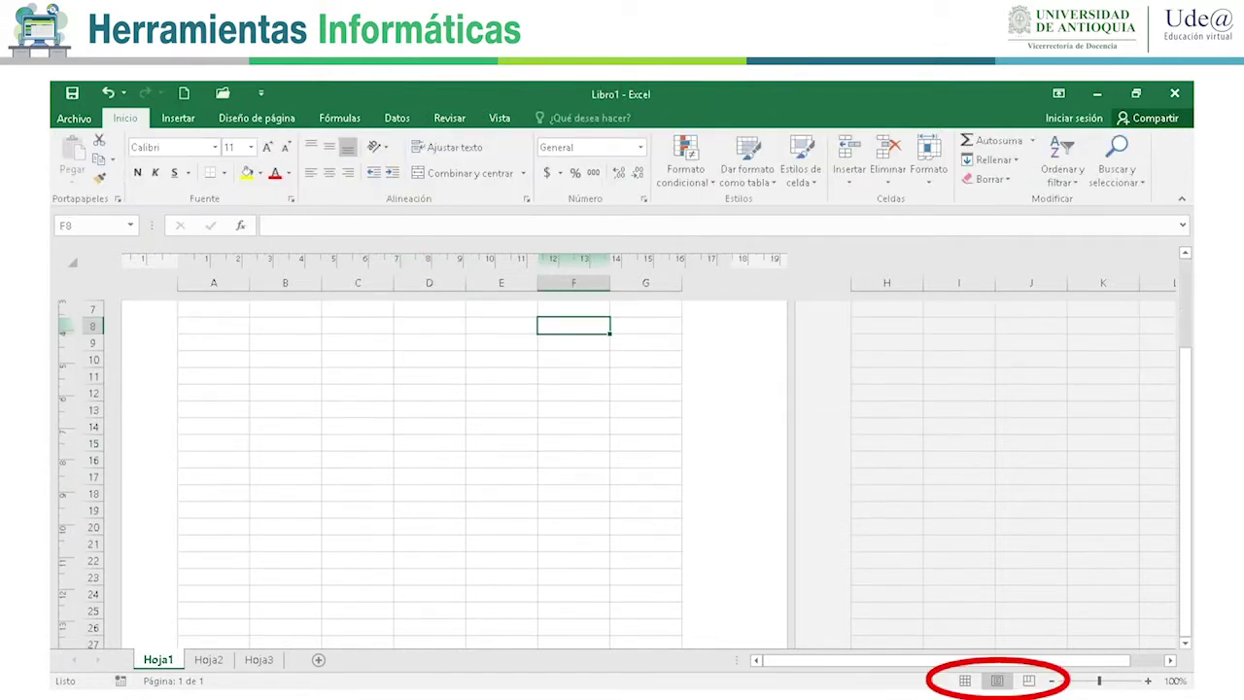
scroll(427, 466, "down", 2)
scroll(428, 467, "up", 5)
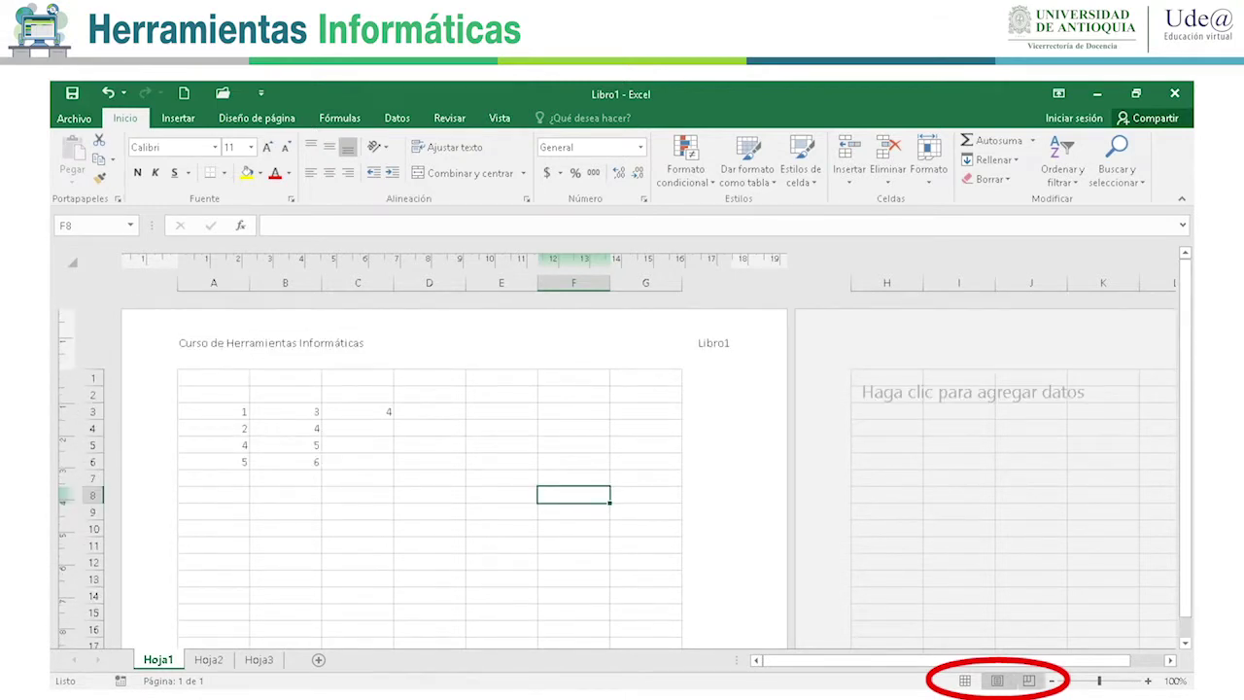
left_click(1028, 681)
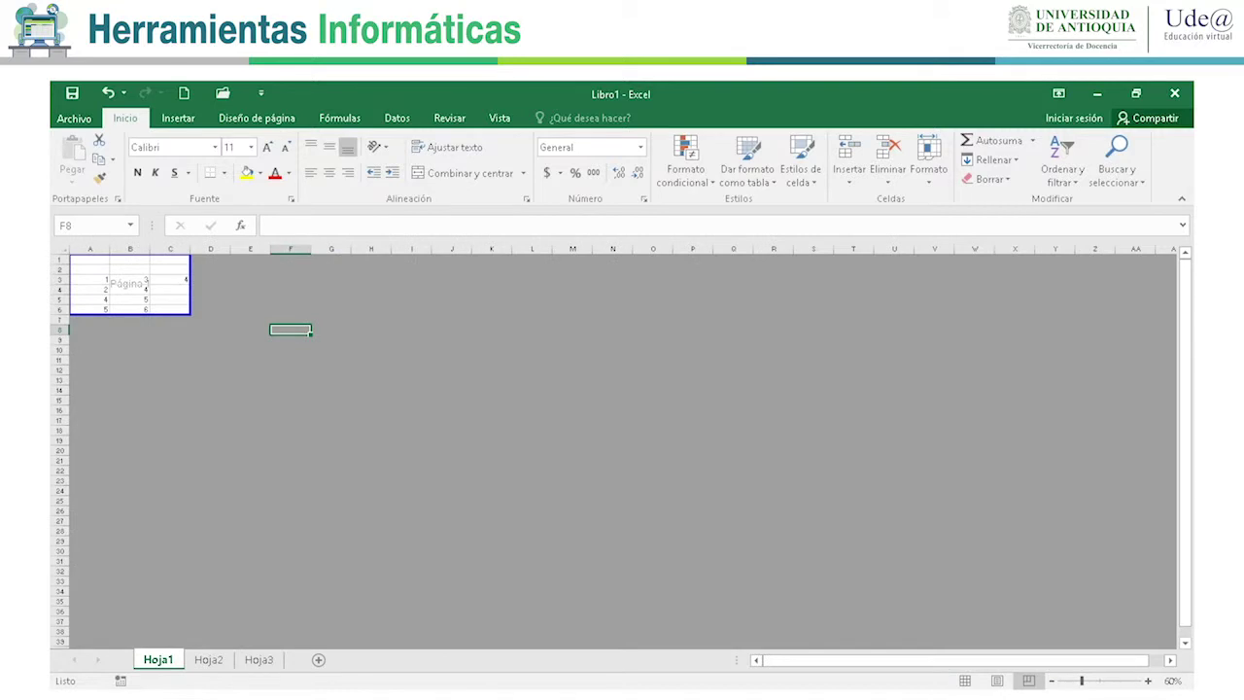
left_click_drag(1082, 681, 1107, 680)
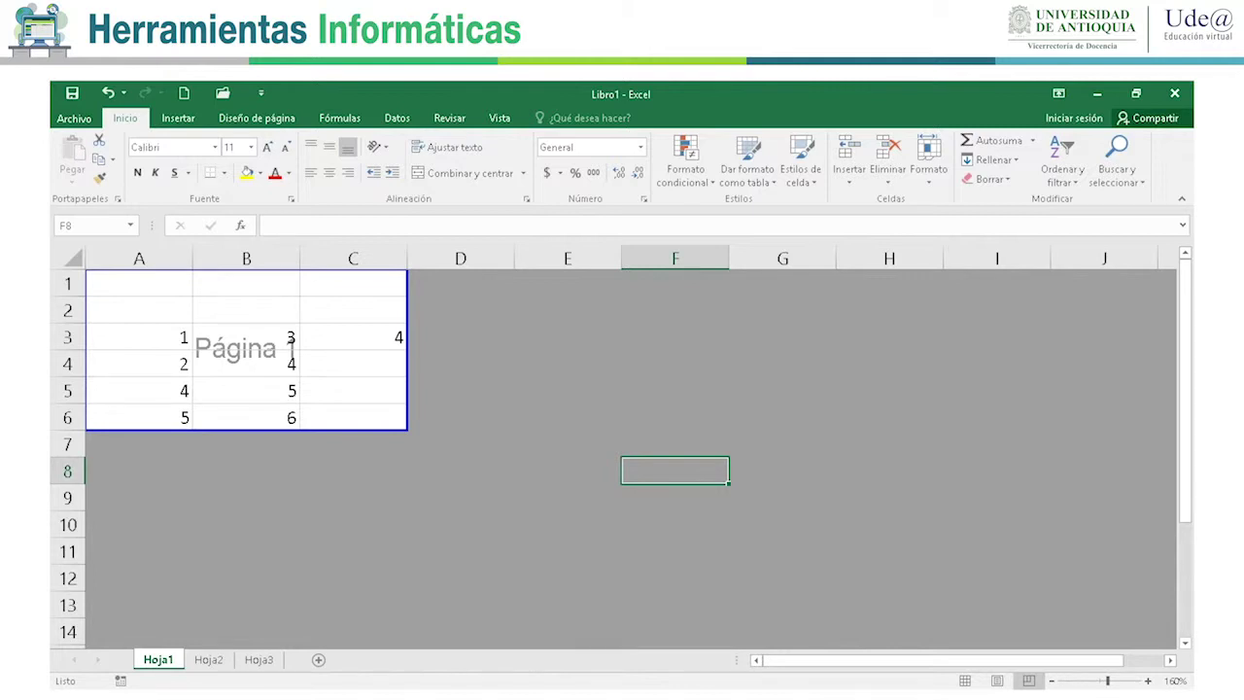
left_click_drag(407, 350, 300, 350)
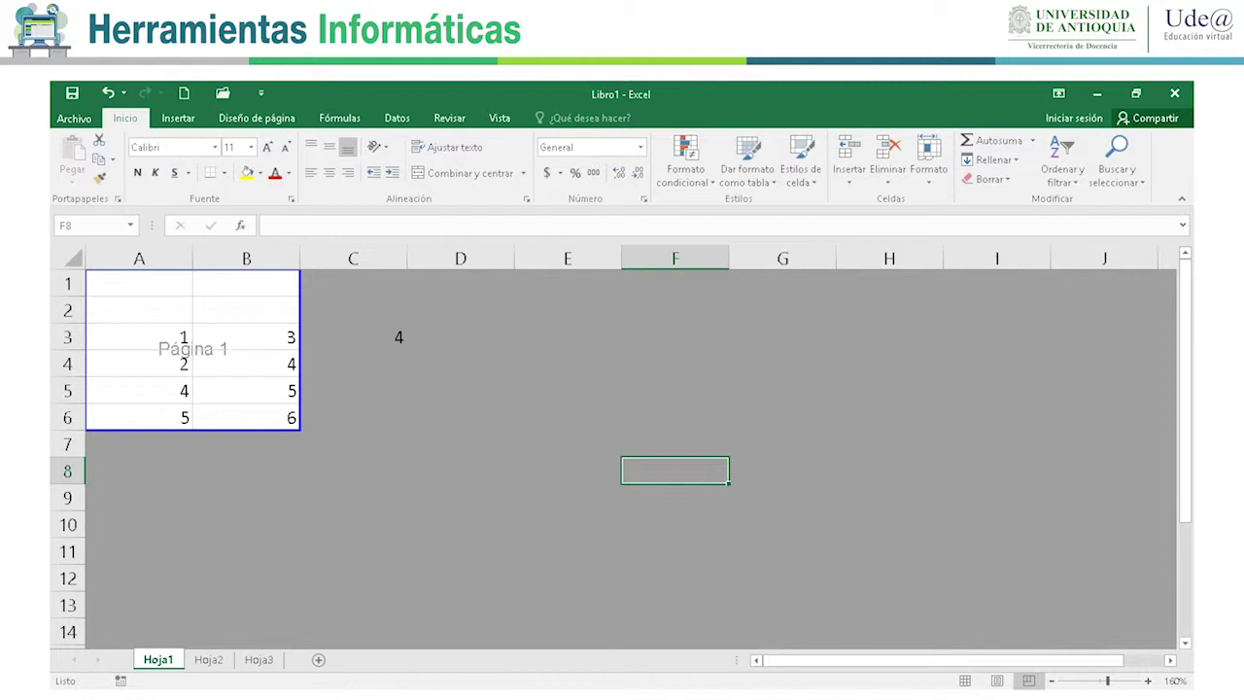
left_click_drag(300, 350, 407, 350)
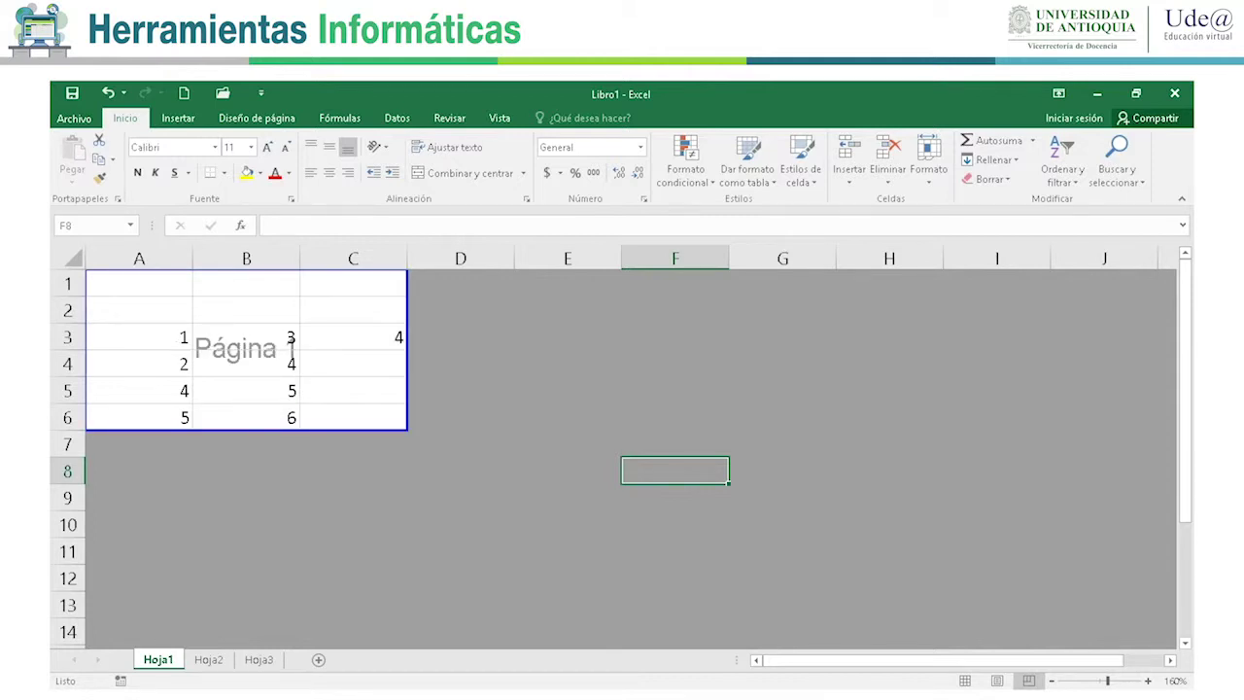
left_click_drag(246, 429, 246, 537)
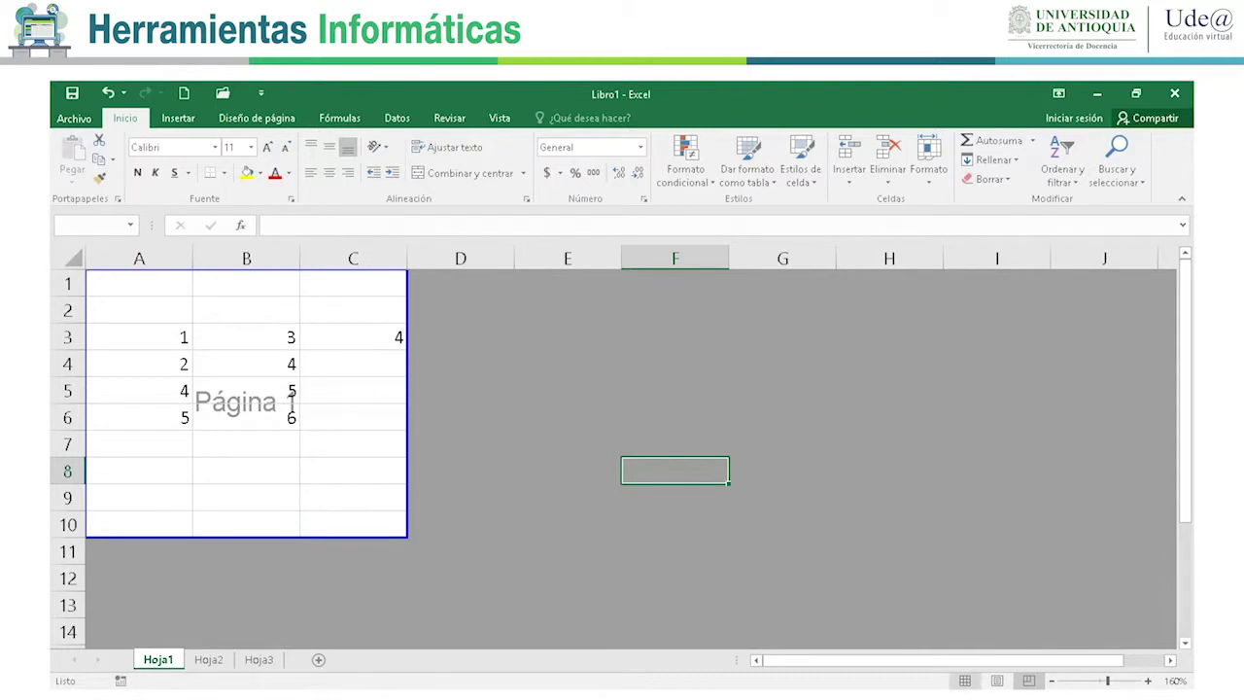
left_click(964, 680)
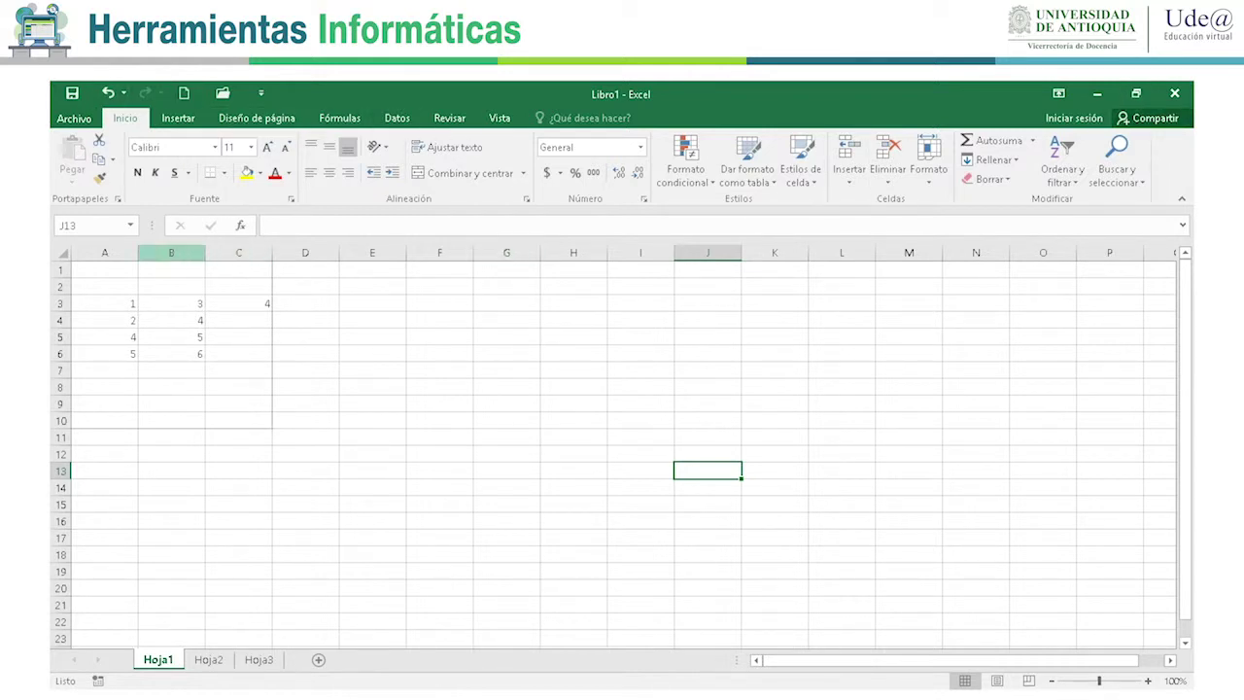
left_click(105, 252)
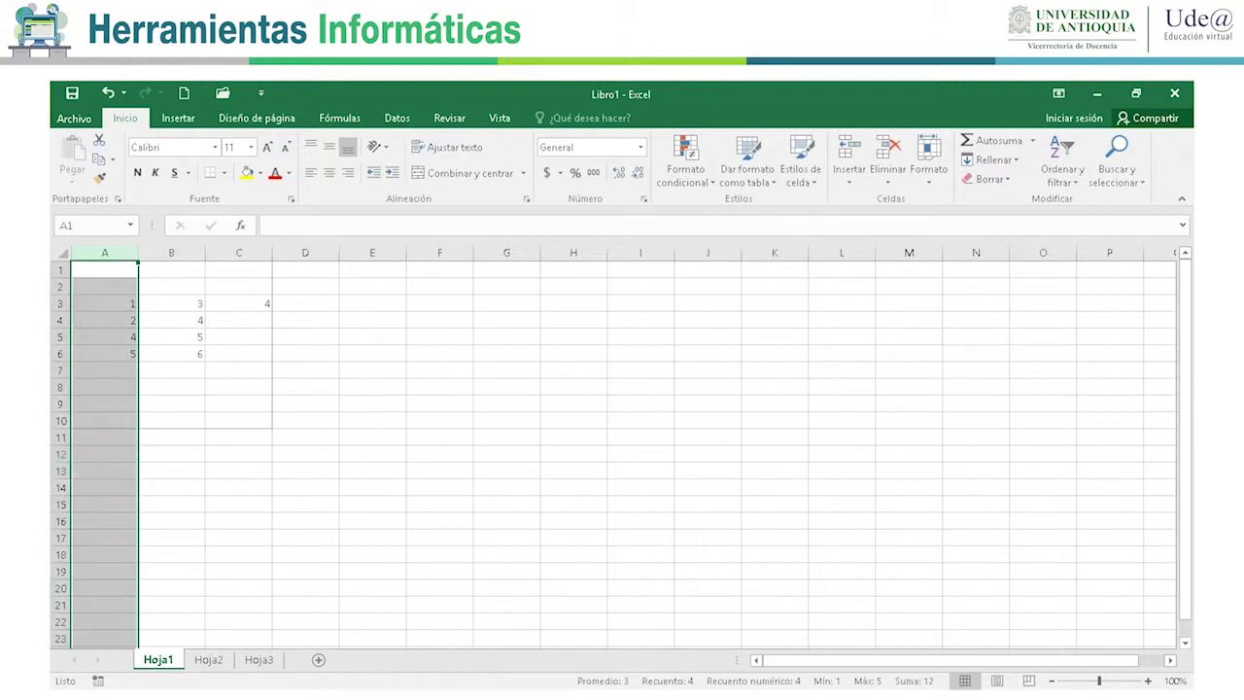
left_click(440, 303)
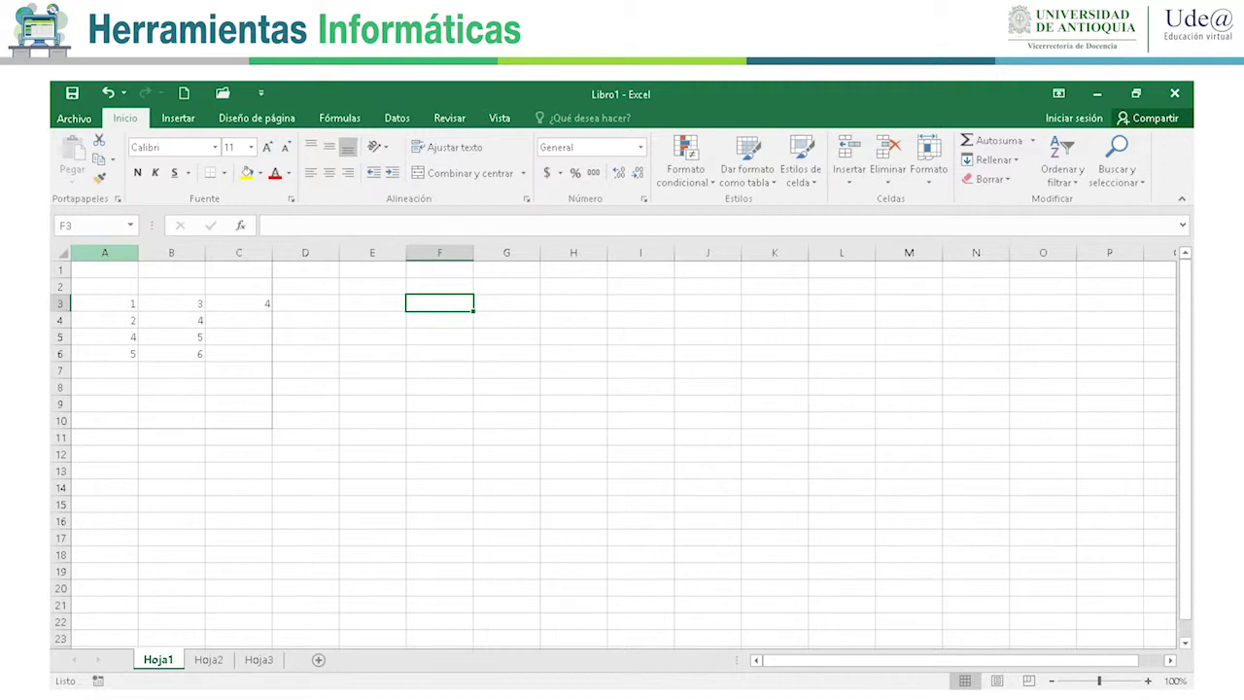
left_click(105, 253)
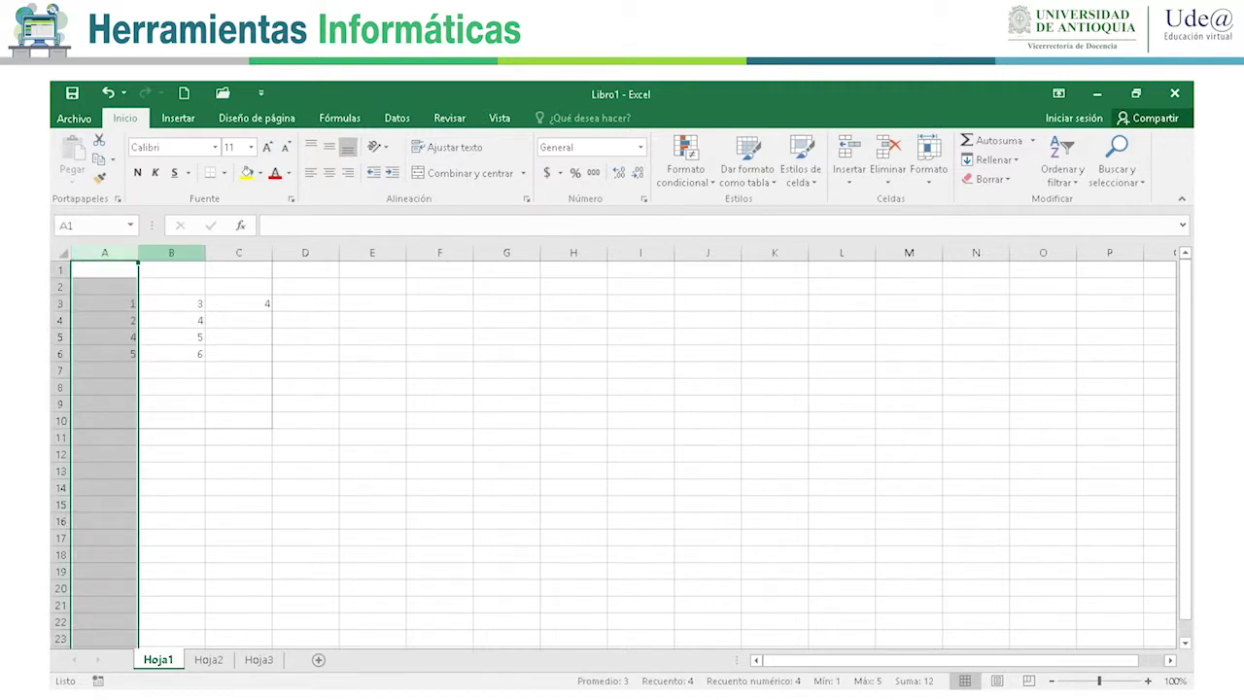
left_click(172, 252)
left_click(238, 253)
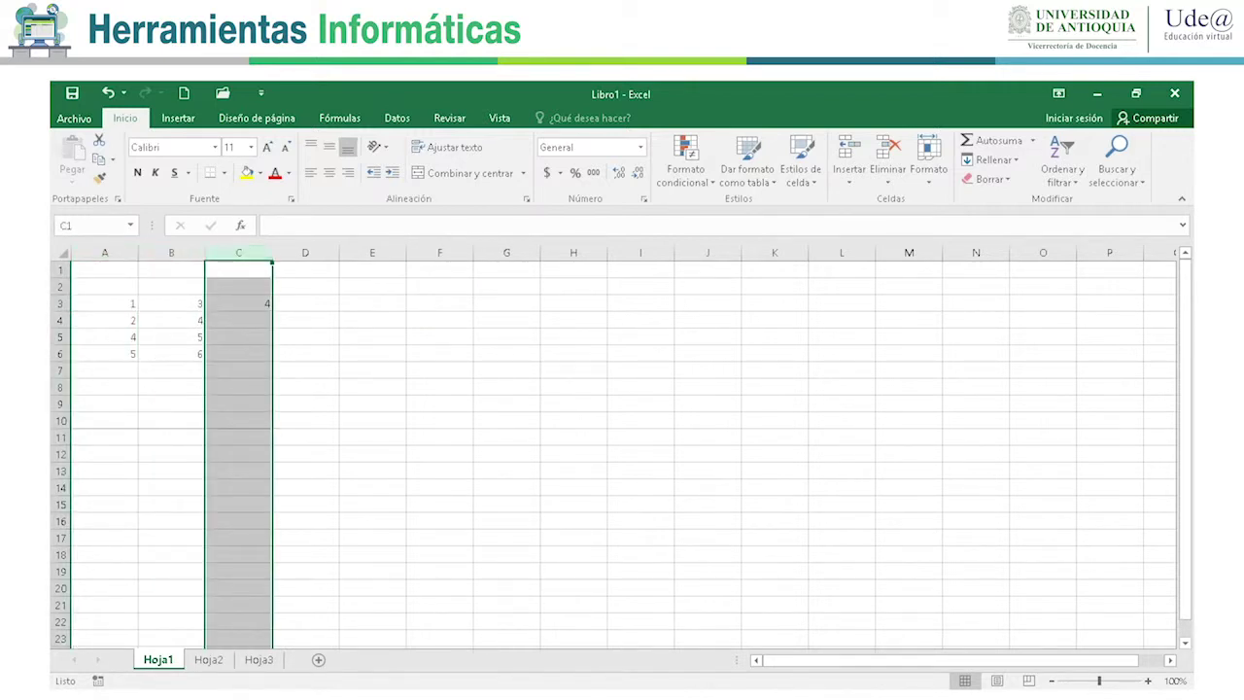
left_click(507, 336)
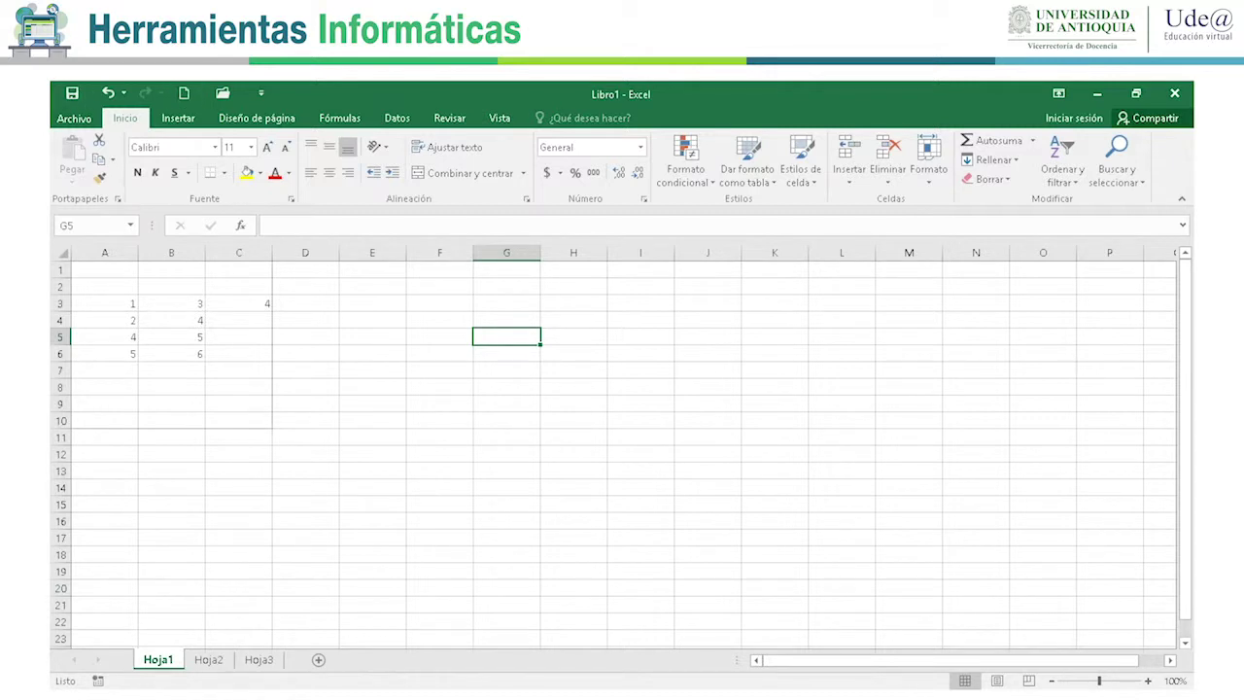
left_click(105, 271)
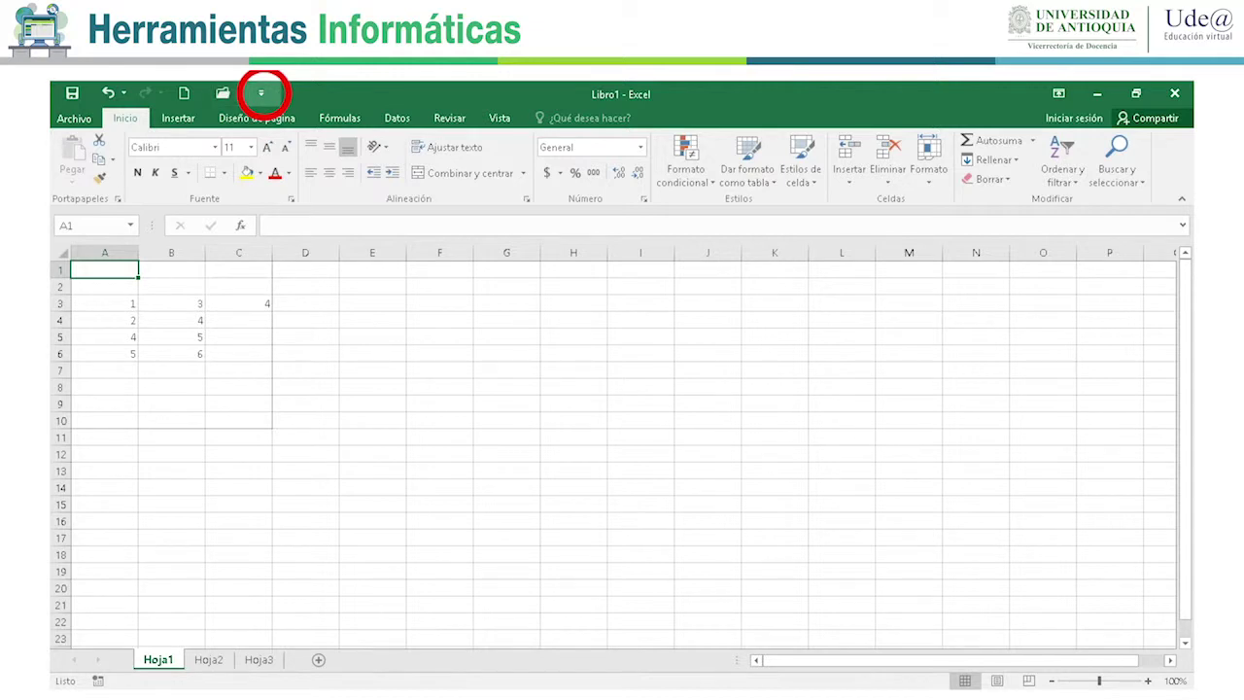
left_click(260, 93)
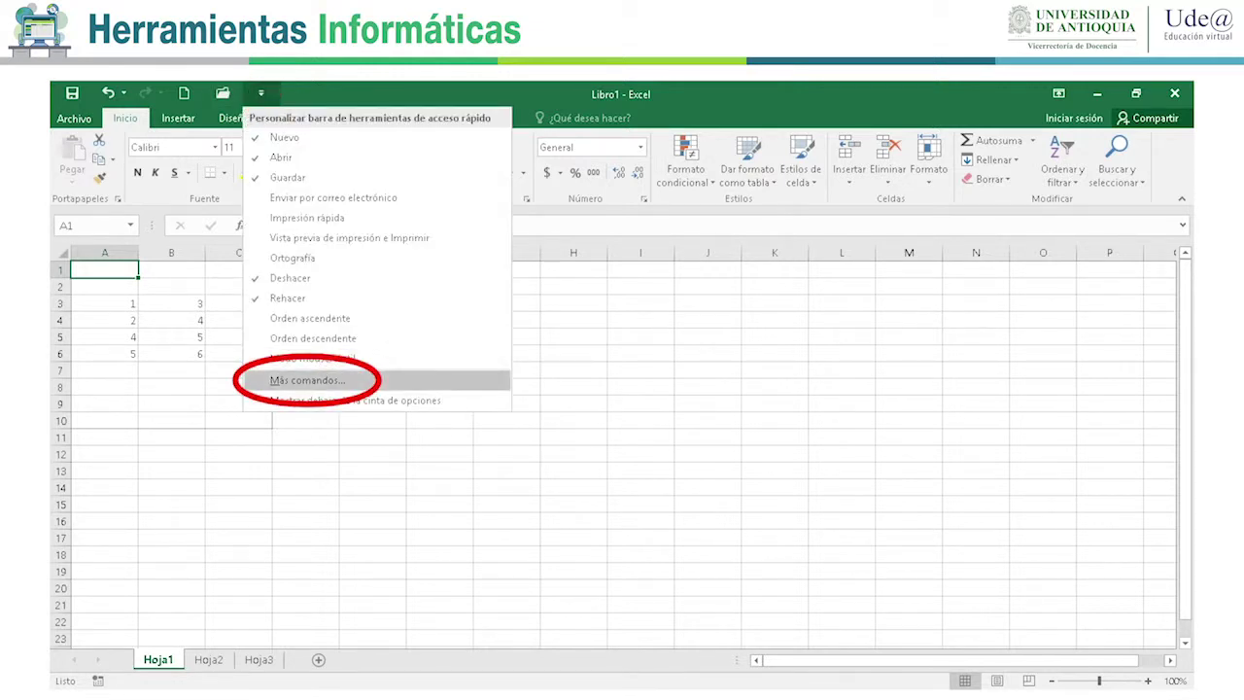
left_click(307, 380)
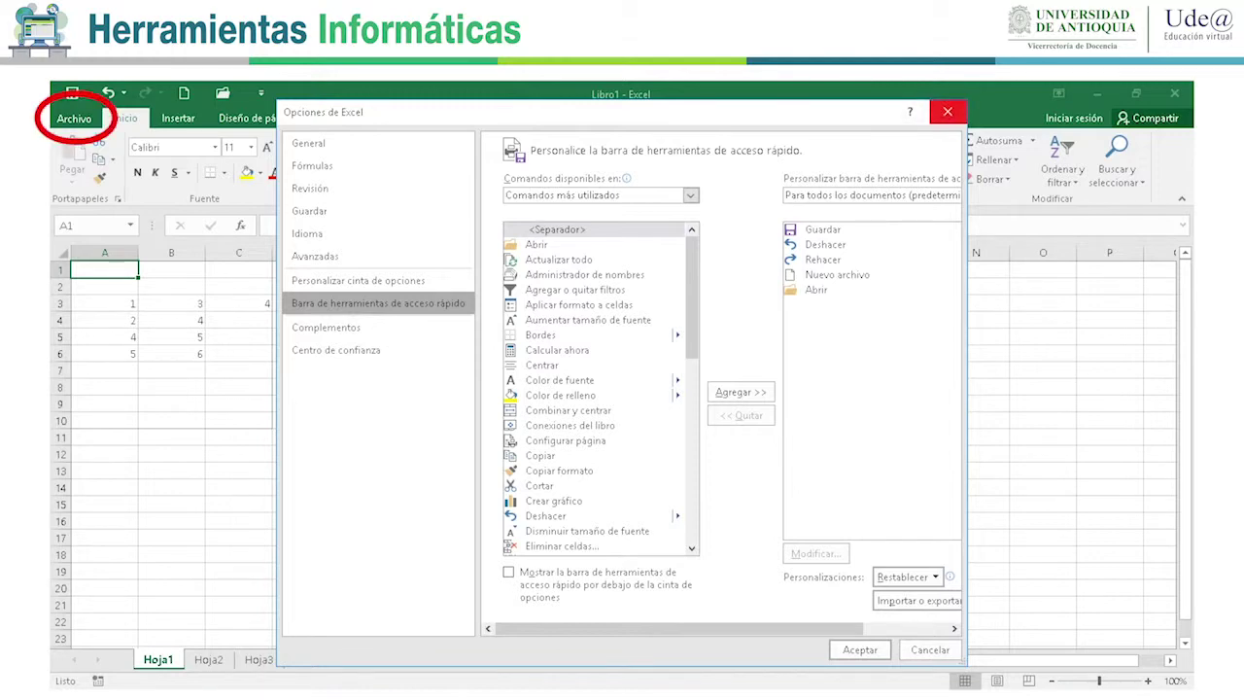
left_click(948, 110)
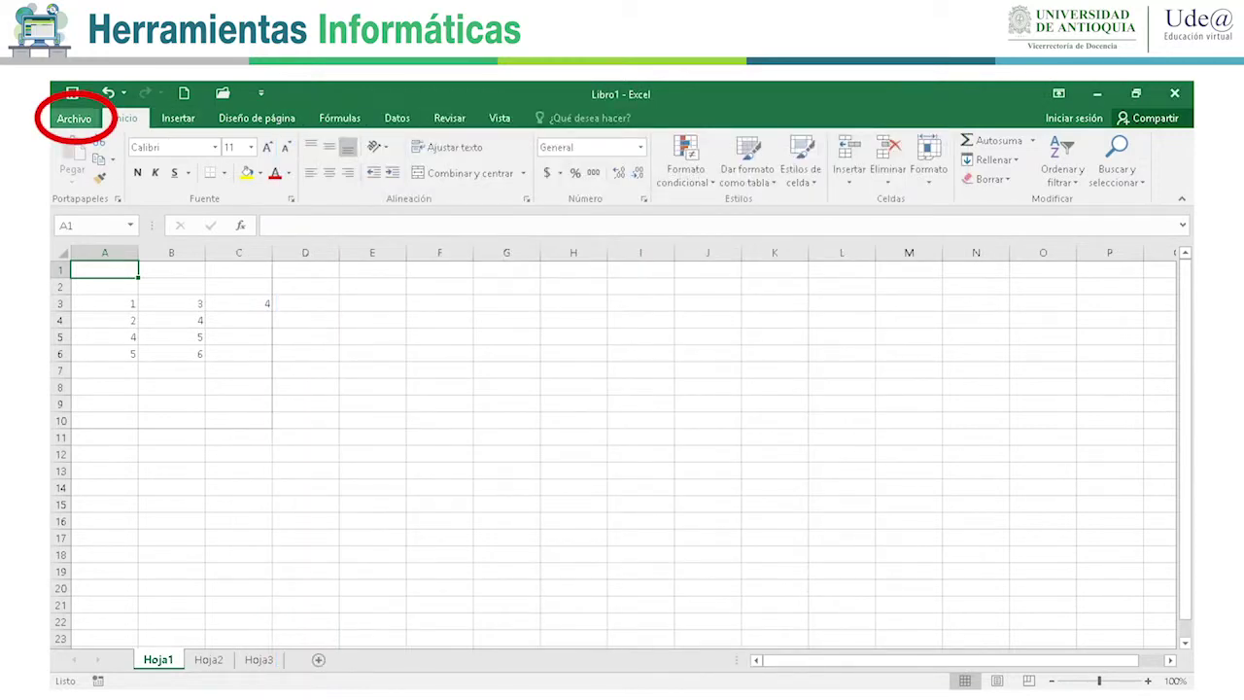
left_click(74, 118)
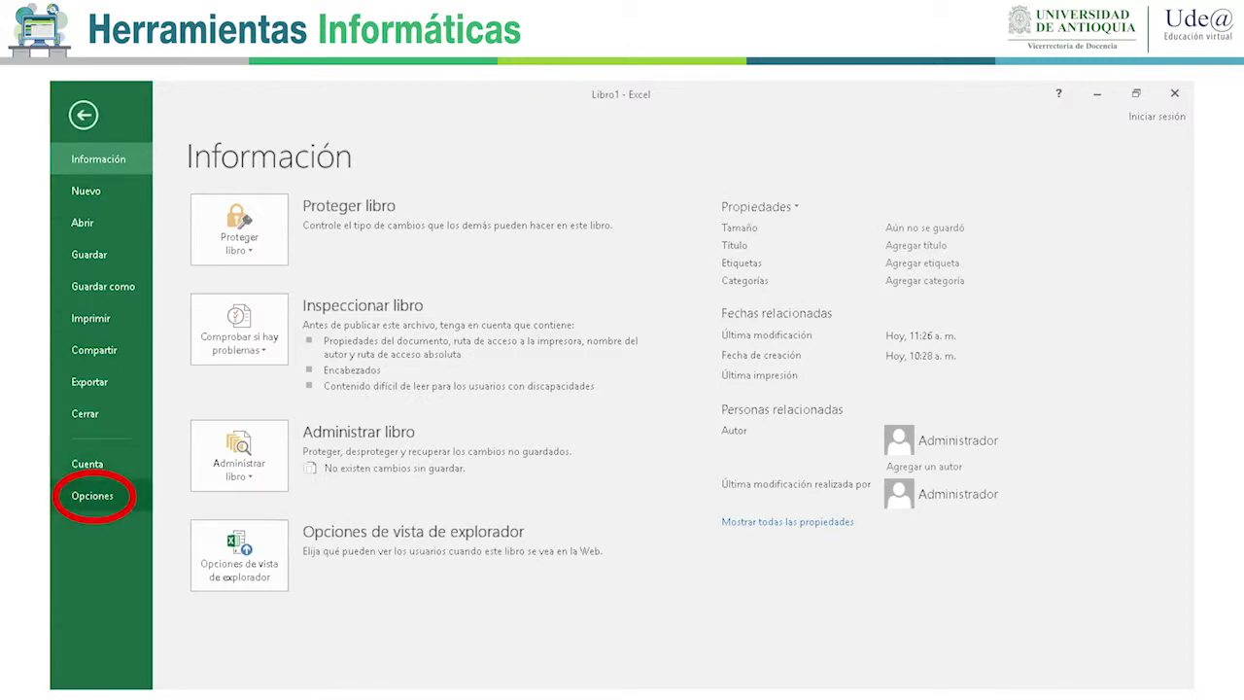
Open the Opciones de Excel dialog from the Archivo menu.
left_click(92, 495)
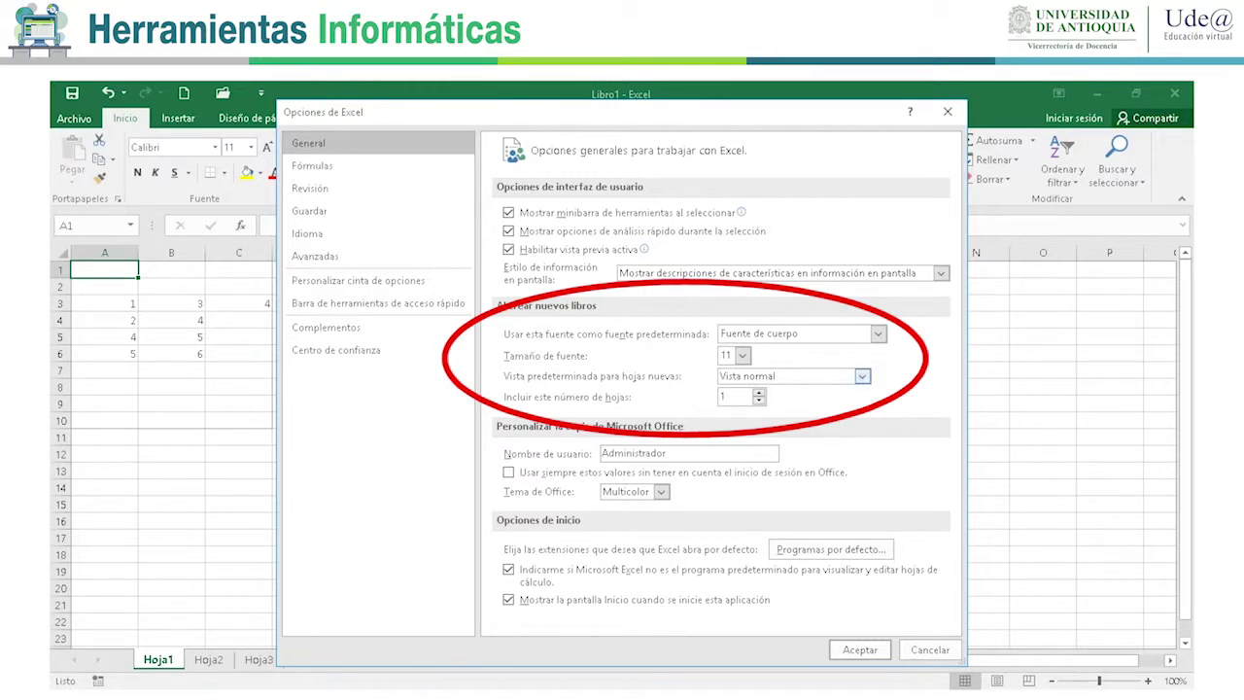
Make new workbooks open in page break preview with 5 sheets.
left_click(861, 375)
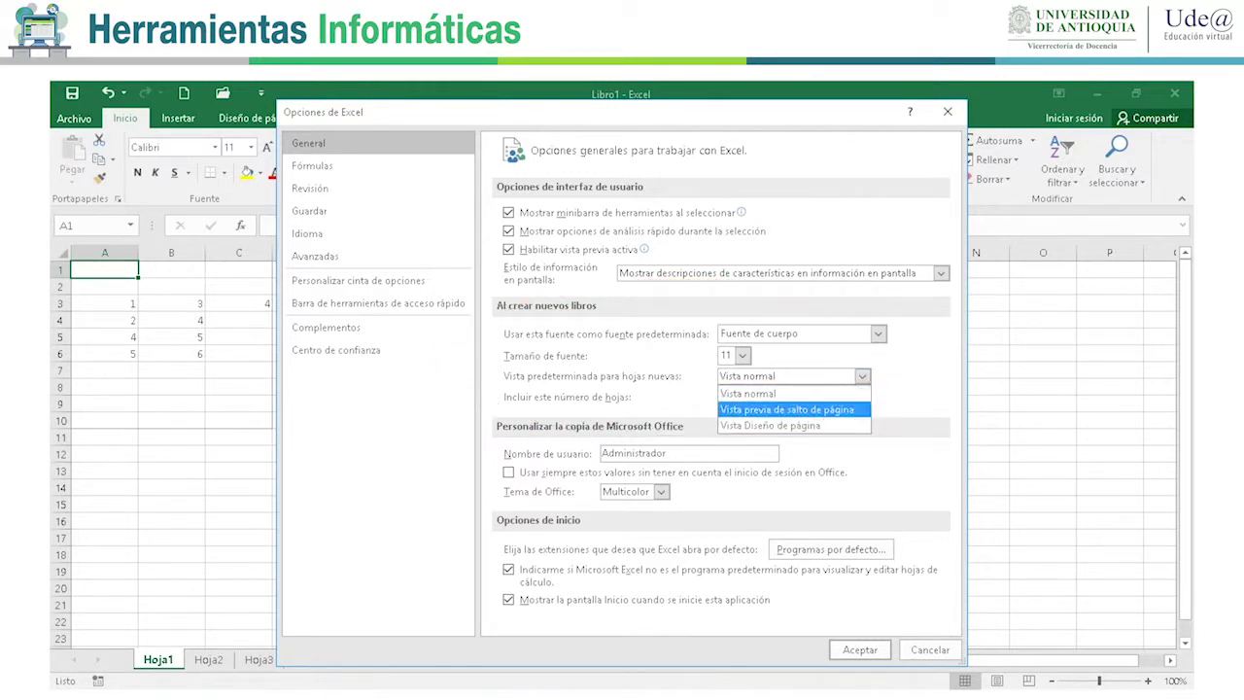
left_click(786, 410)
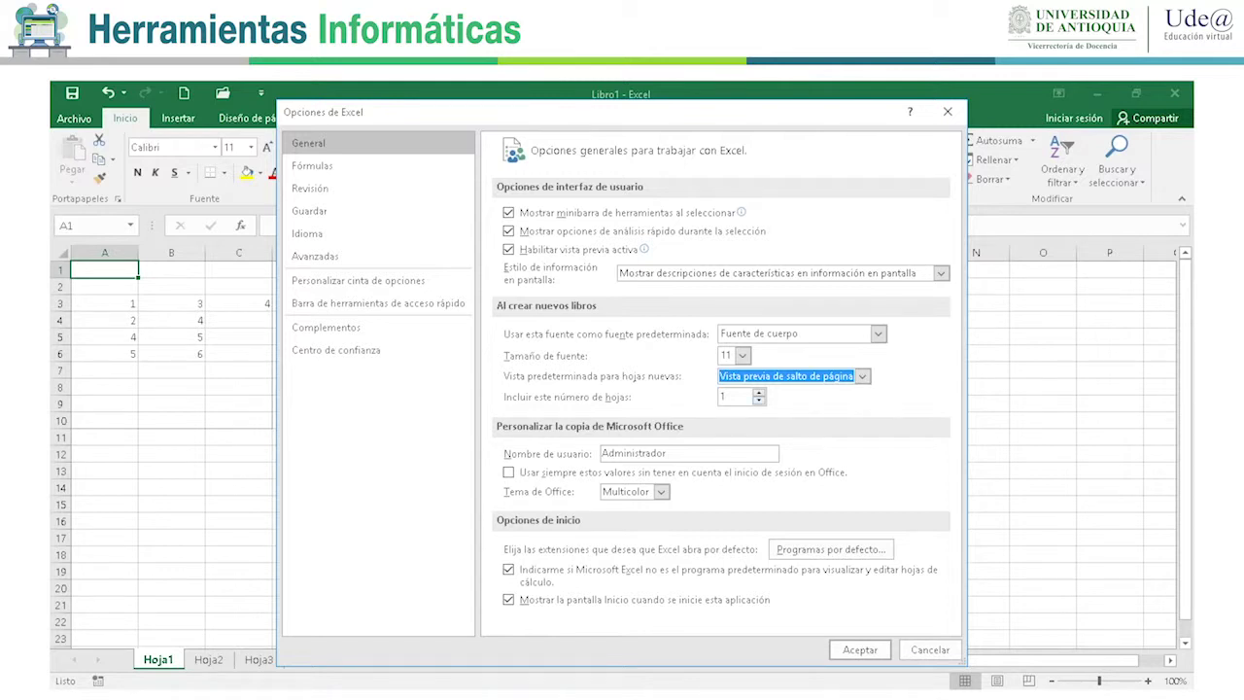
left_click(735, 396)
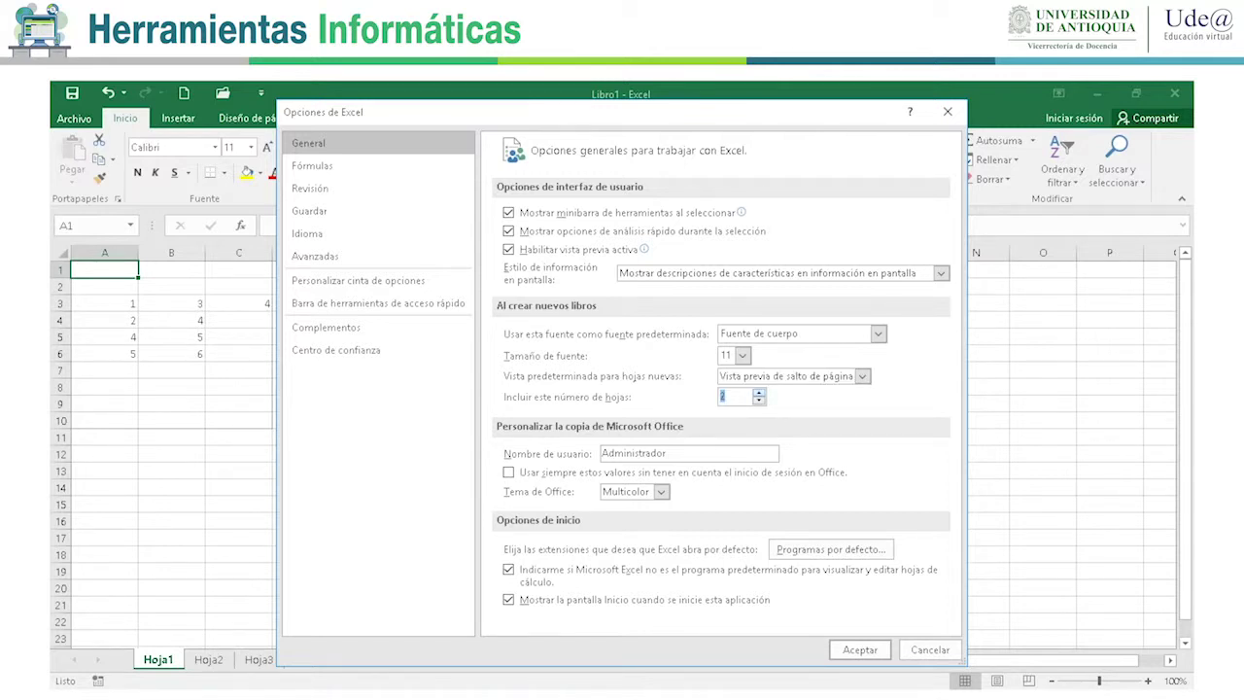
left_click(759, 393)
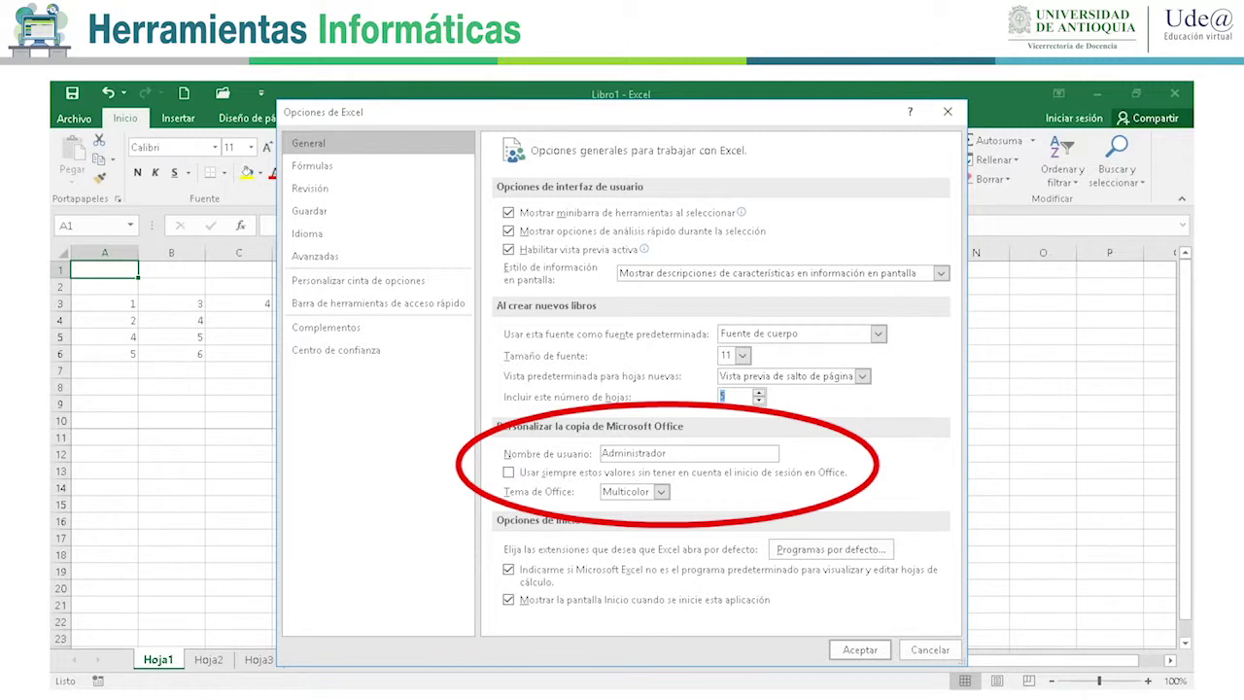
Replace the Office user name Administrador with Herramientas.
left_click_drag(667, 453, 602, 453)
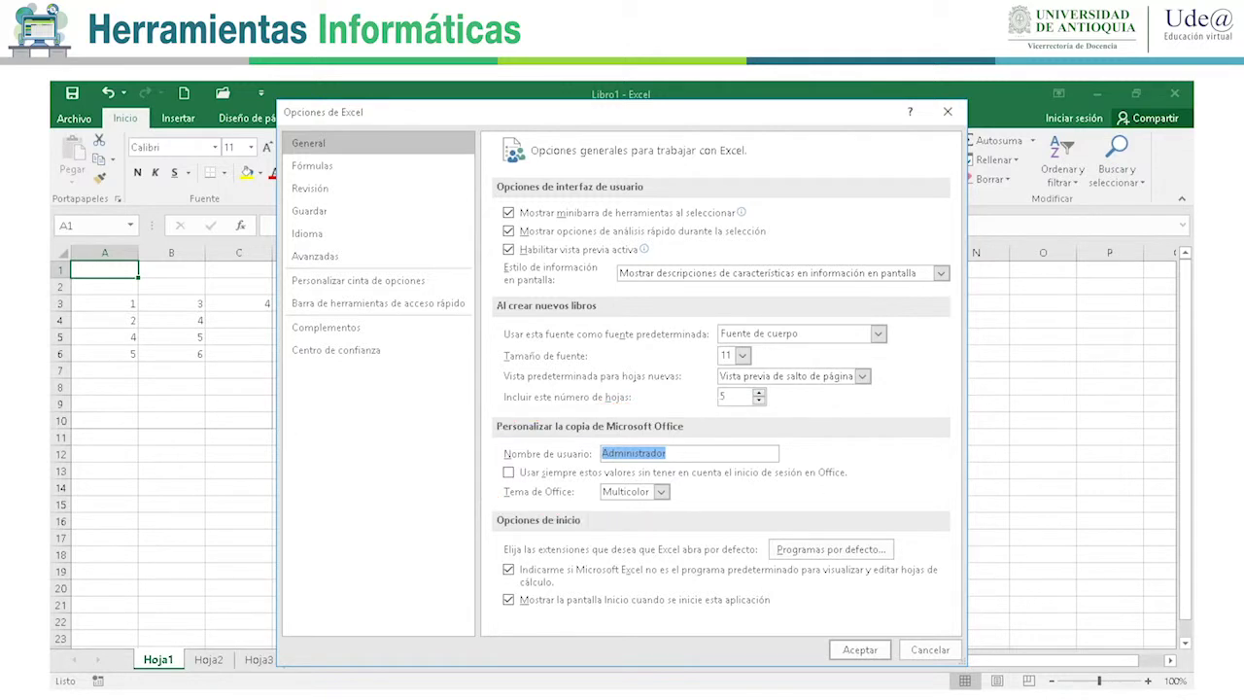
type("Myriam")
key("BackSpace")
key("BackSpace")
key("BackSpace")
key("BackSpace")
type("Herramientas")
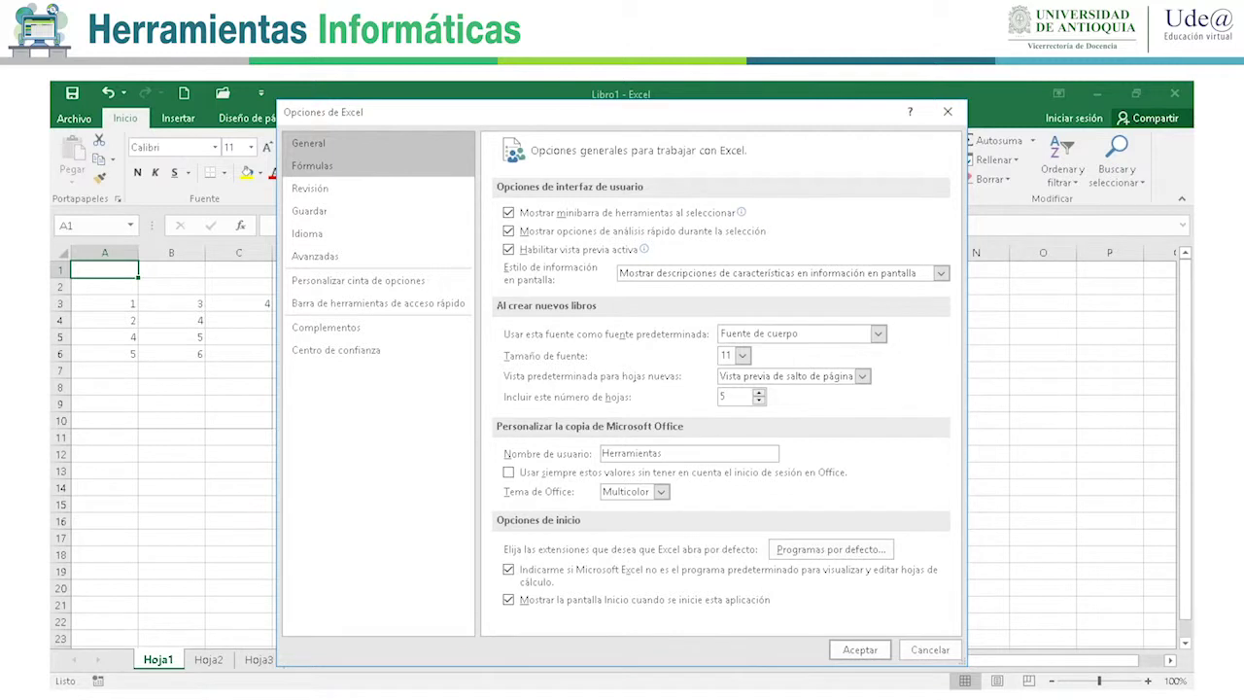
Set workbook calculation to Manual, enable the F1C1 reference style, and apply the options.
left_click(312, 165)
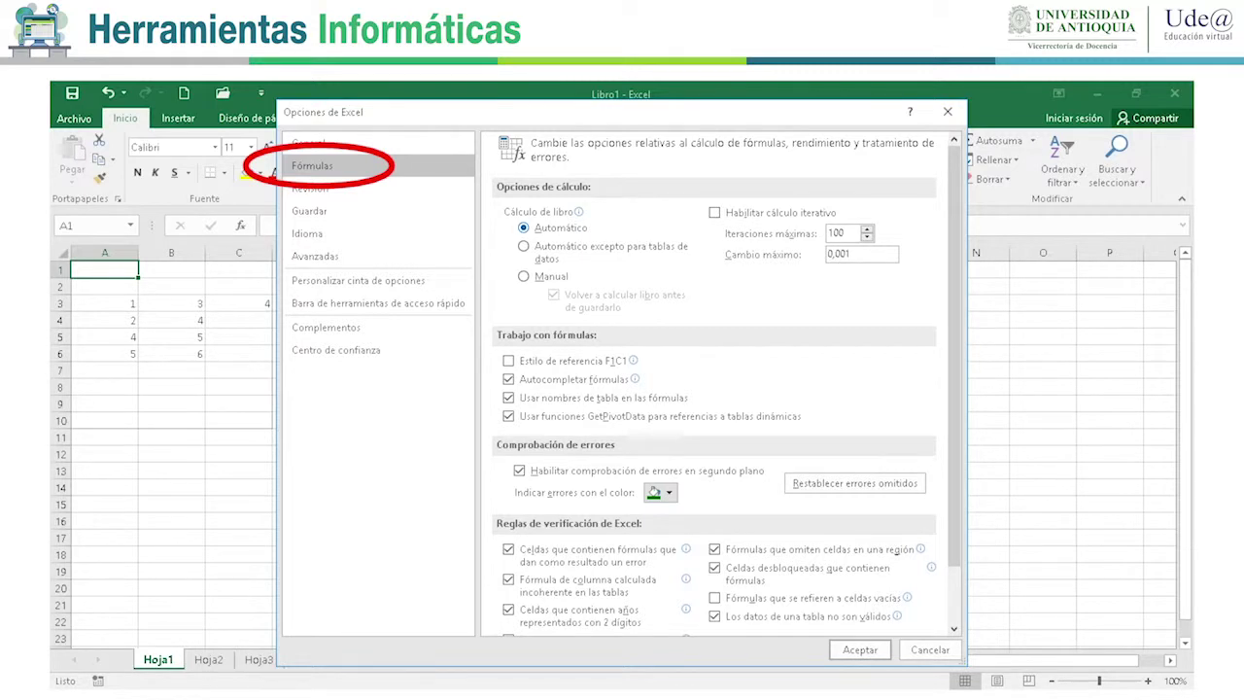
mouse_move(578, 211)
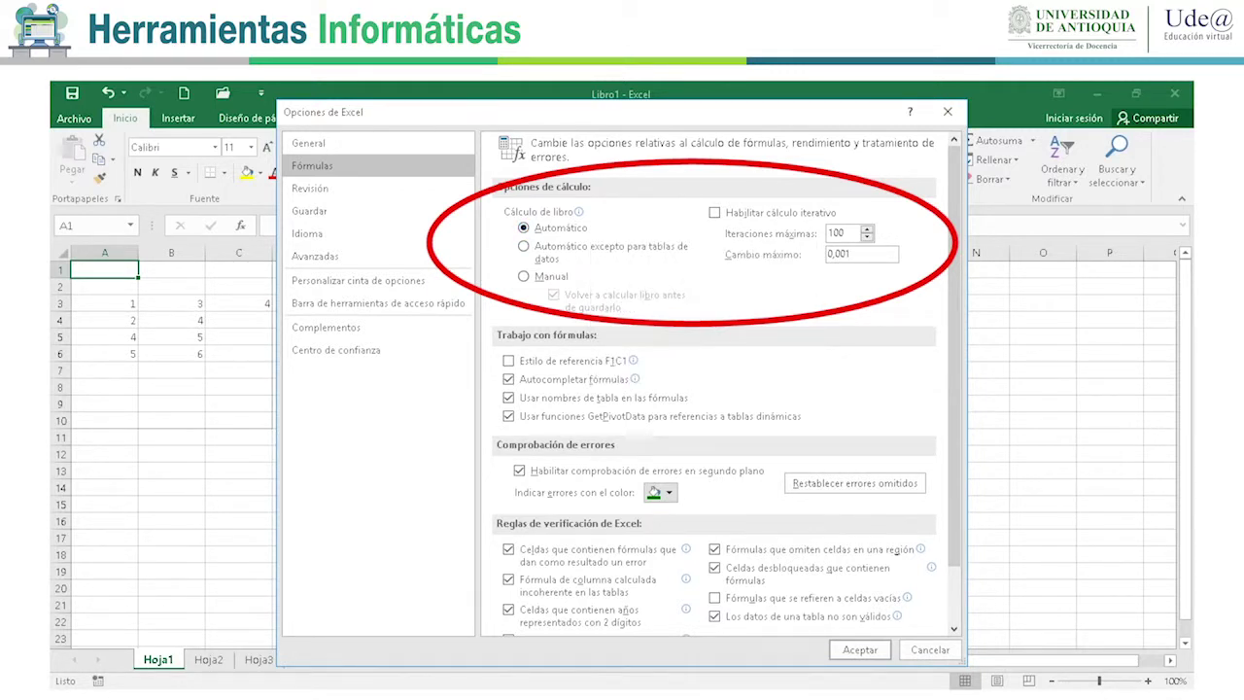
left_click(524, 276)
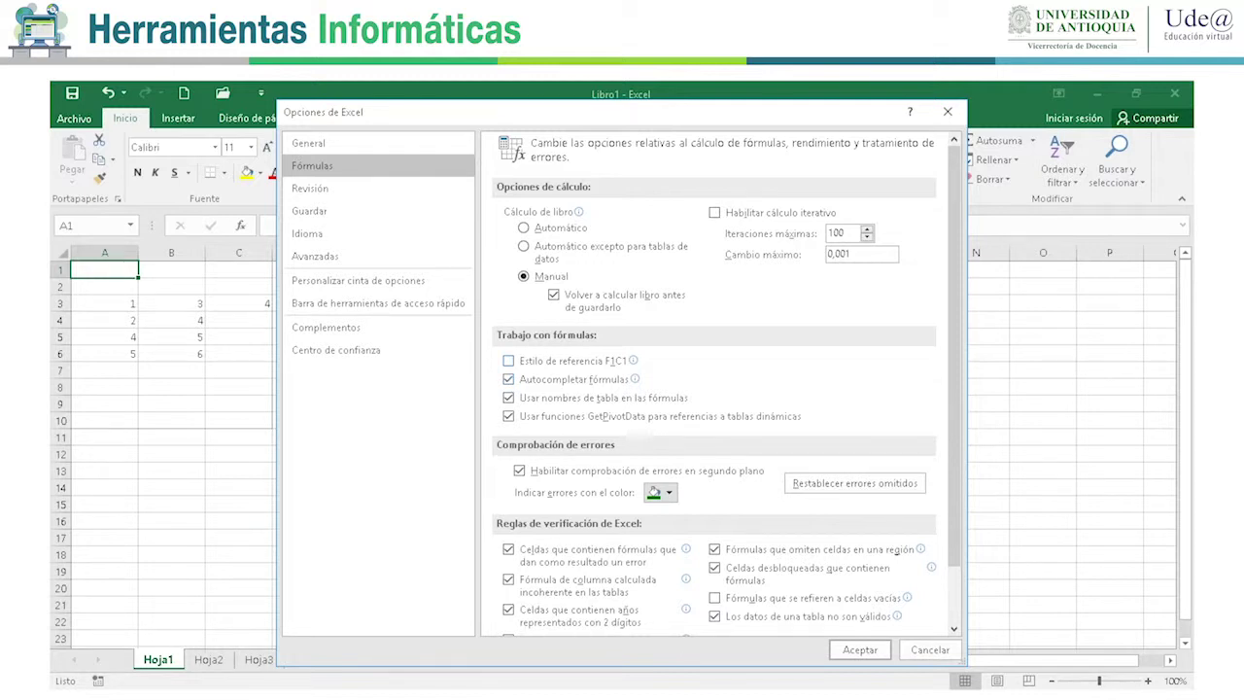
left_click(509, 360)
scroll(720, 389, "down", 1)
scroll(719, 388, "down", 1)
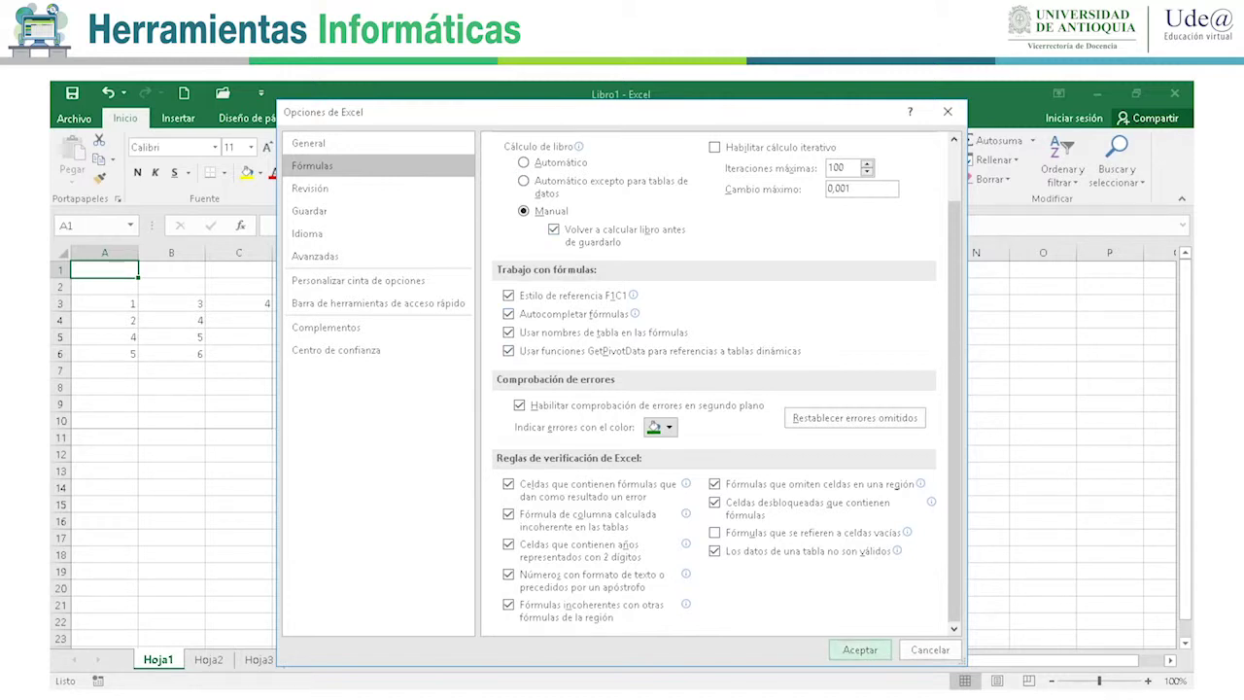
left_click(859, 649)
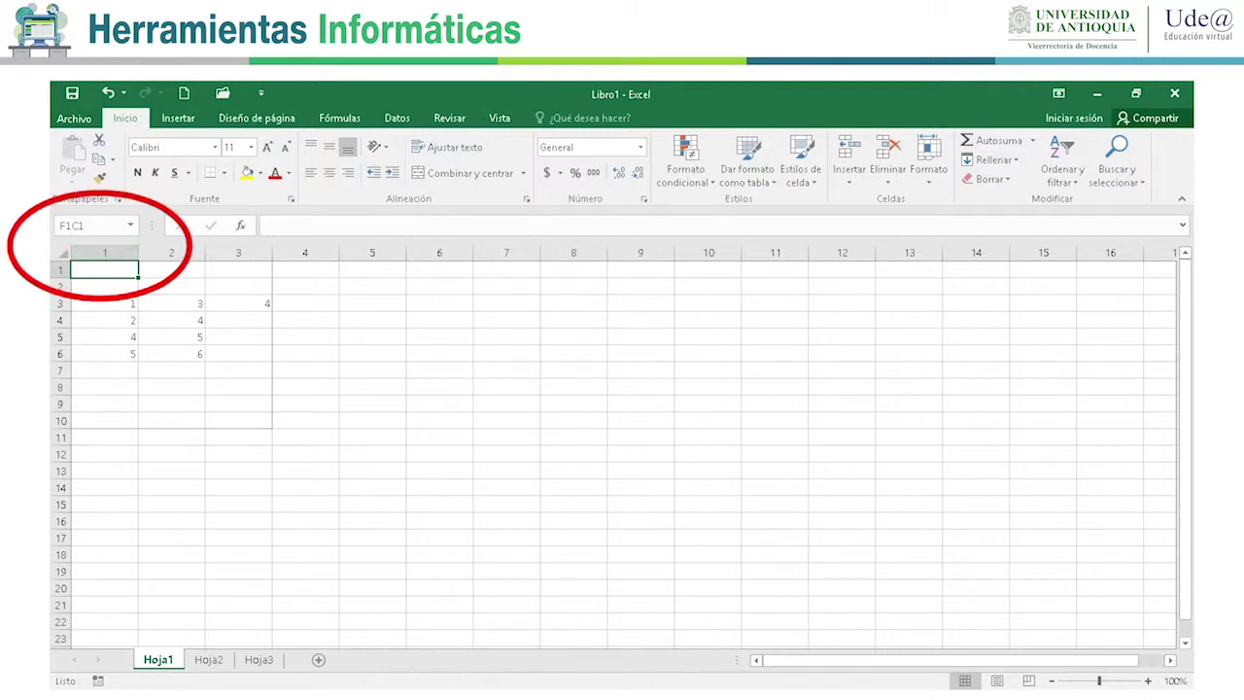
Select cell F8C7 to confirm the sheet now uses F1C1 addressing.
left_click(507, 387)
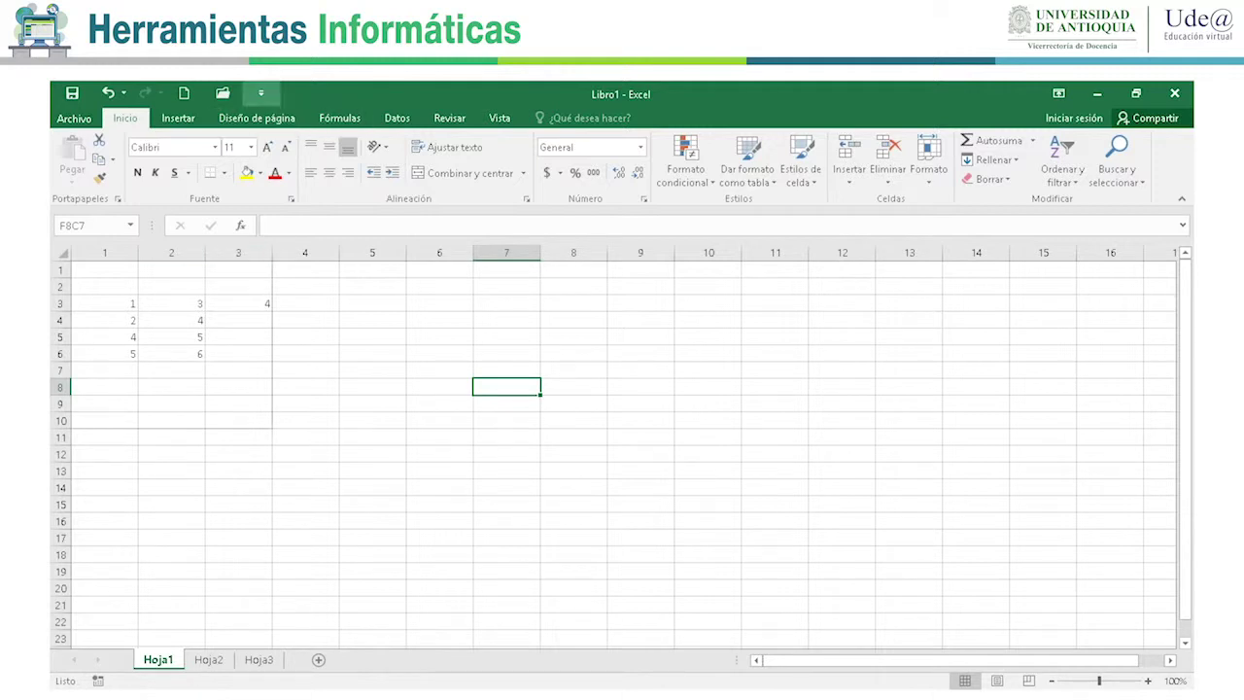
left_click(261, 92)
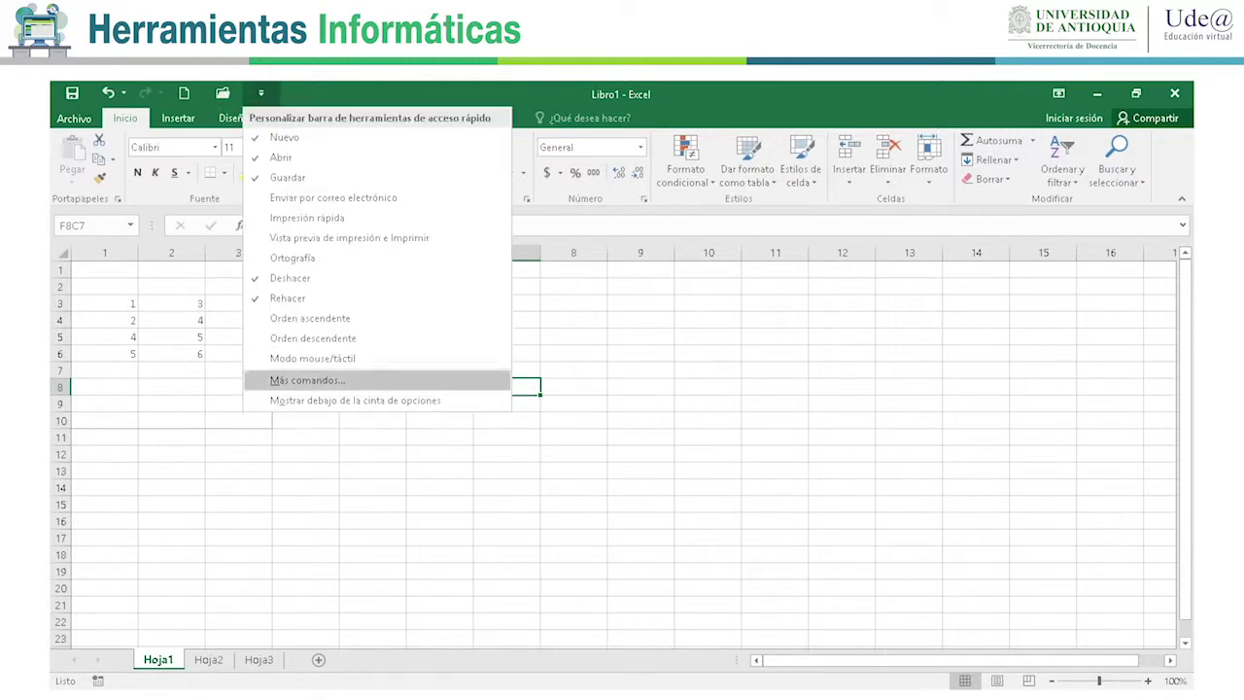
Uncheck every main ribbon tab, from Inicio to Eliminación del fondo, and apply the change.
left_click(307, 380)
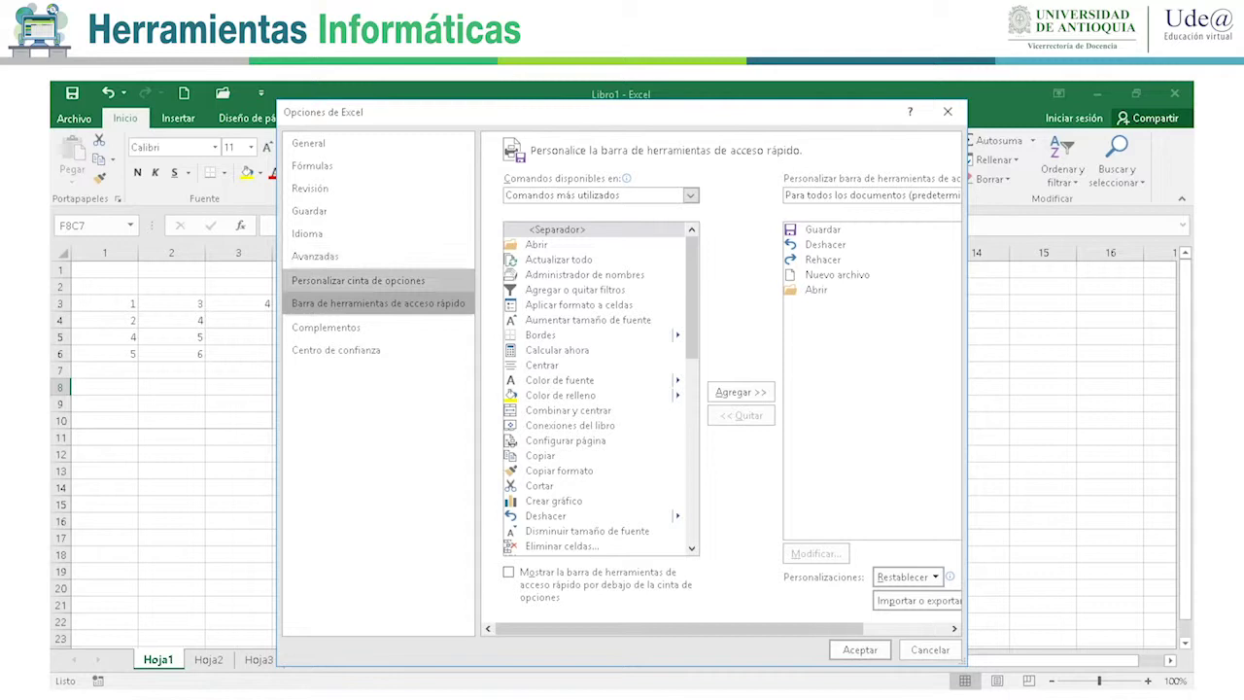
left_click(357, 280)
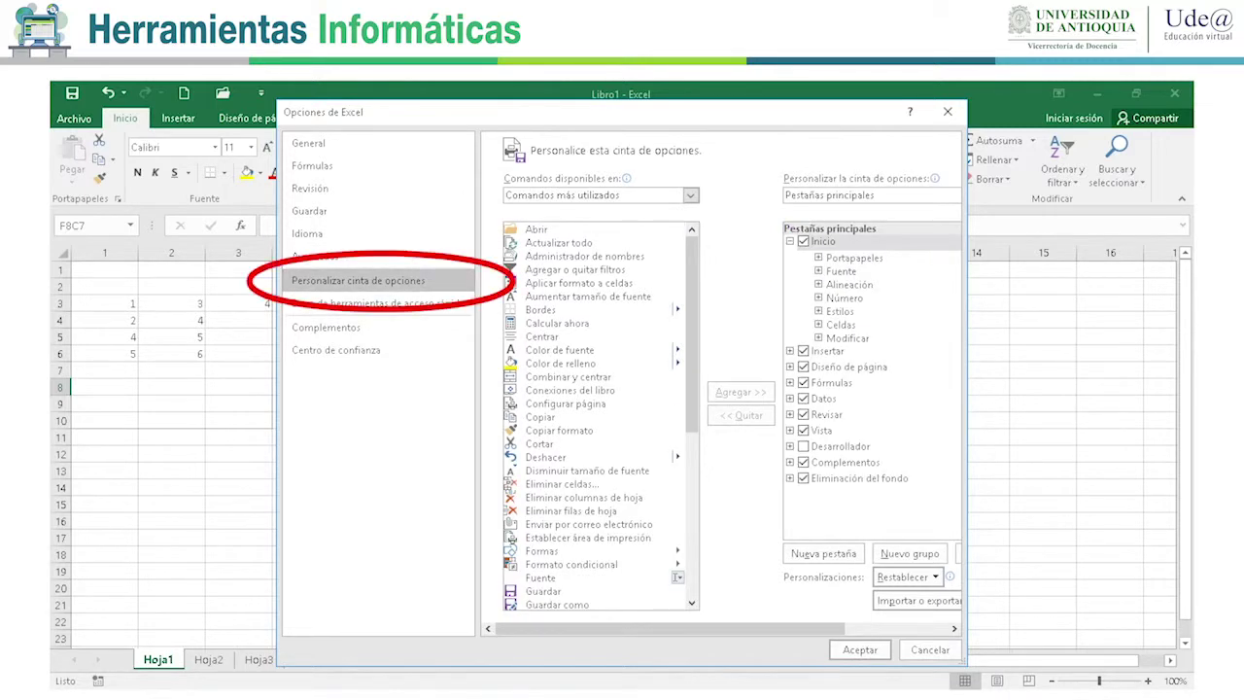
left_click(802, 241)
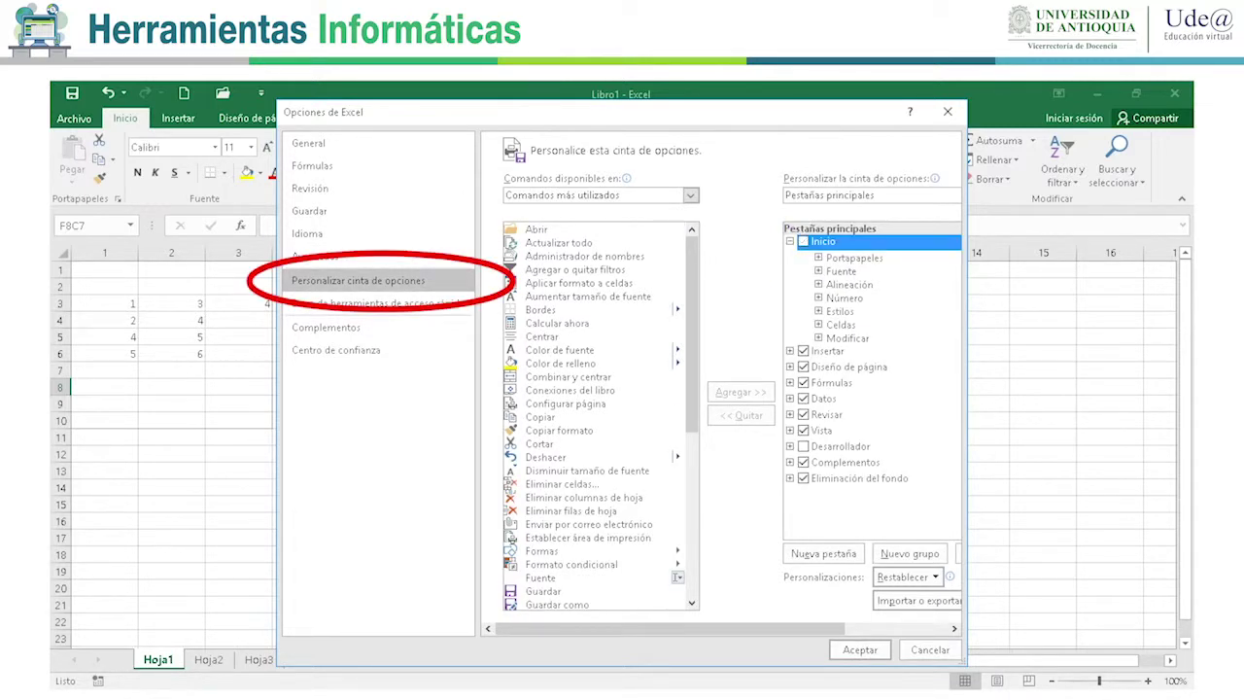
left_click(803, 350)
left_click(802, 366)
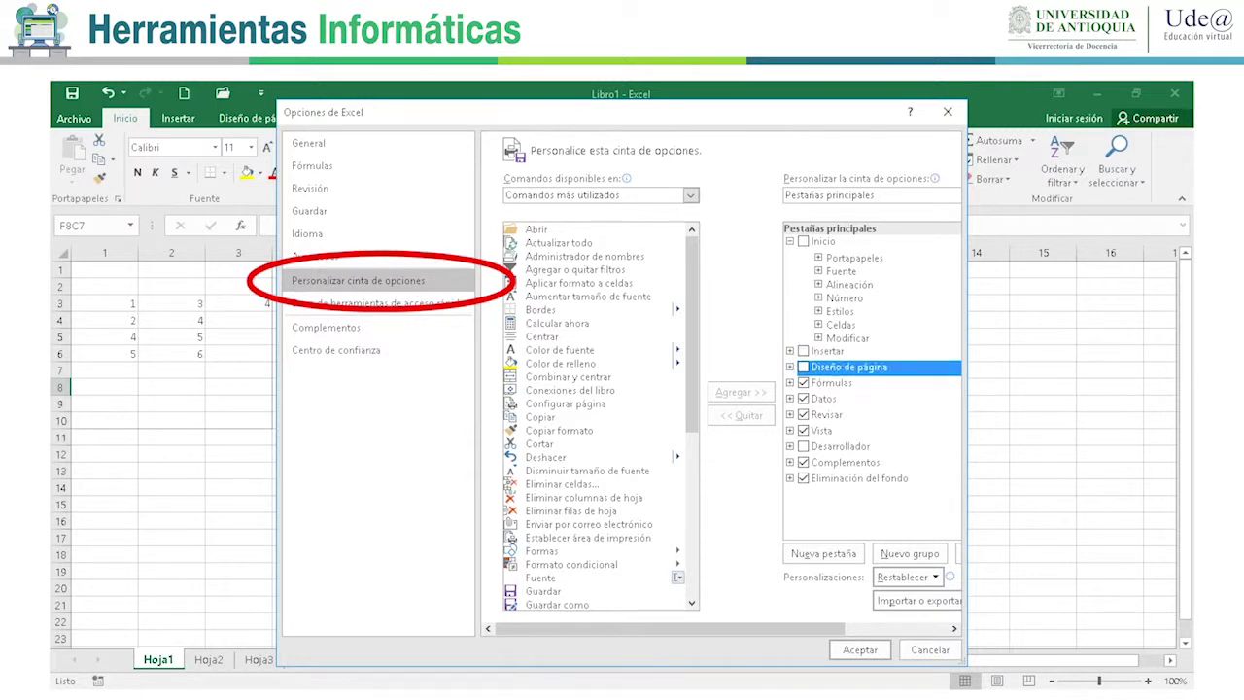
left_click(803, 383)
left_click(803, 398)
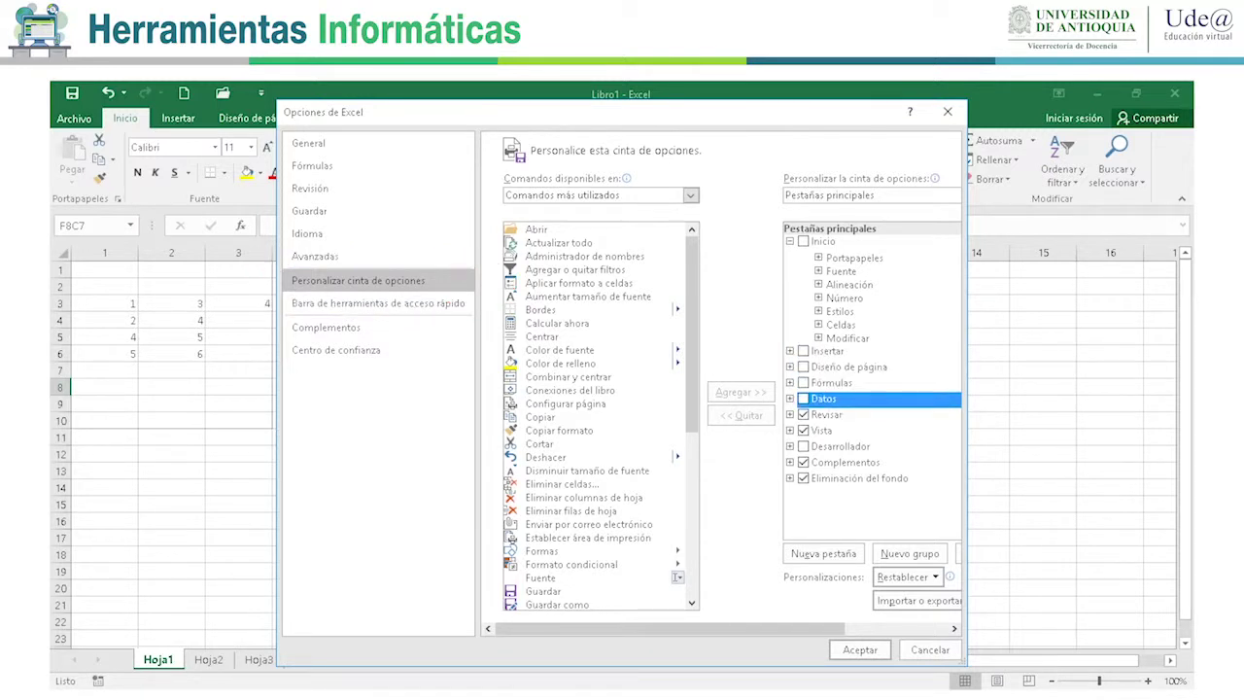
left_click(803, 414)
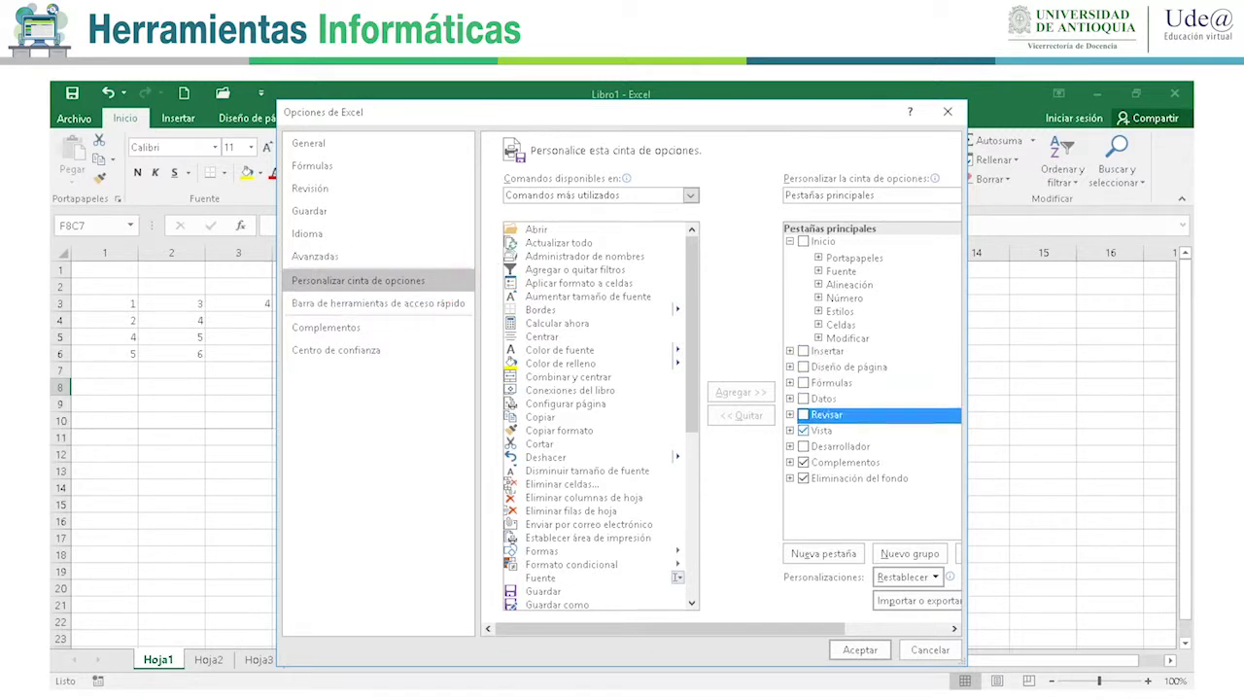
left_click(803, 429)
left_click(803, 461)
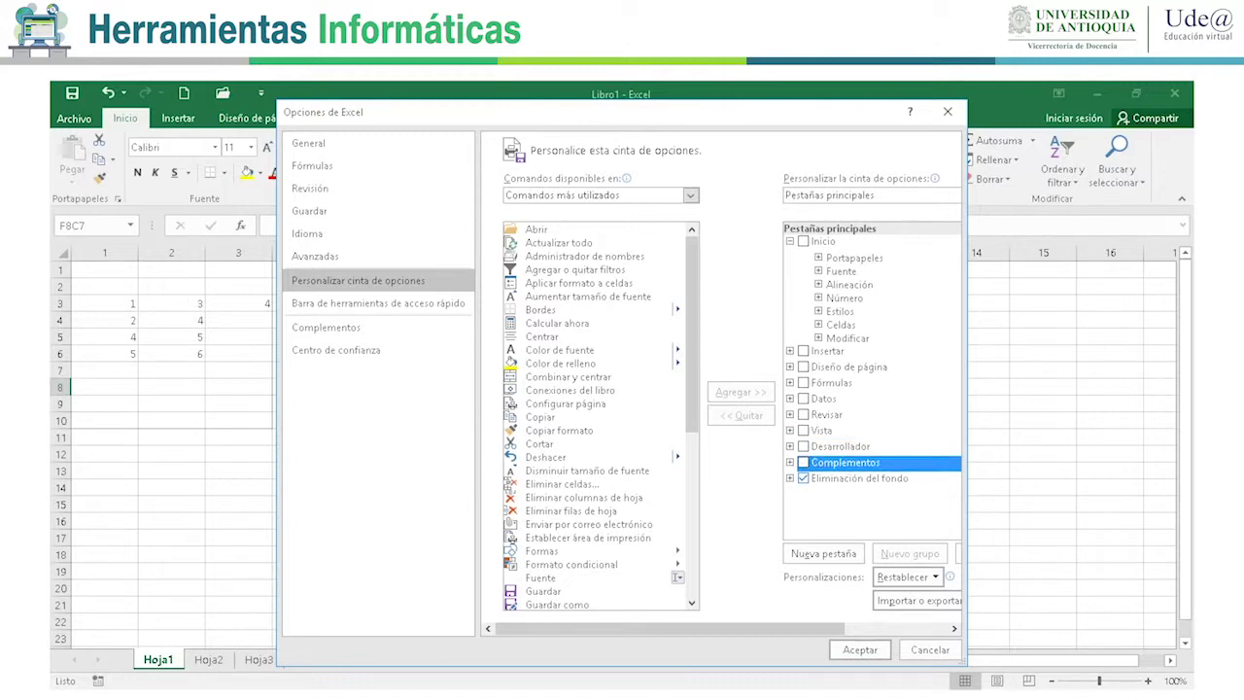
left_click(803, 478)
left_click(860, 649)
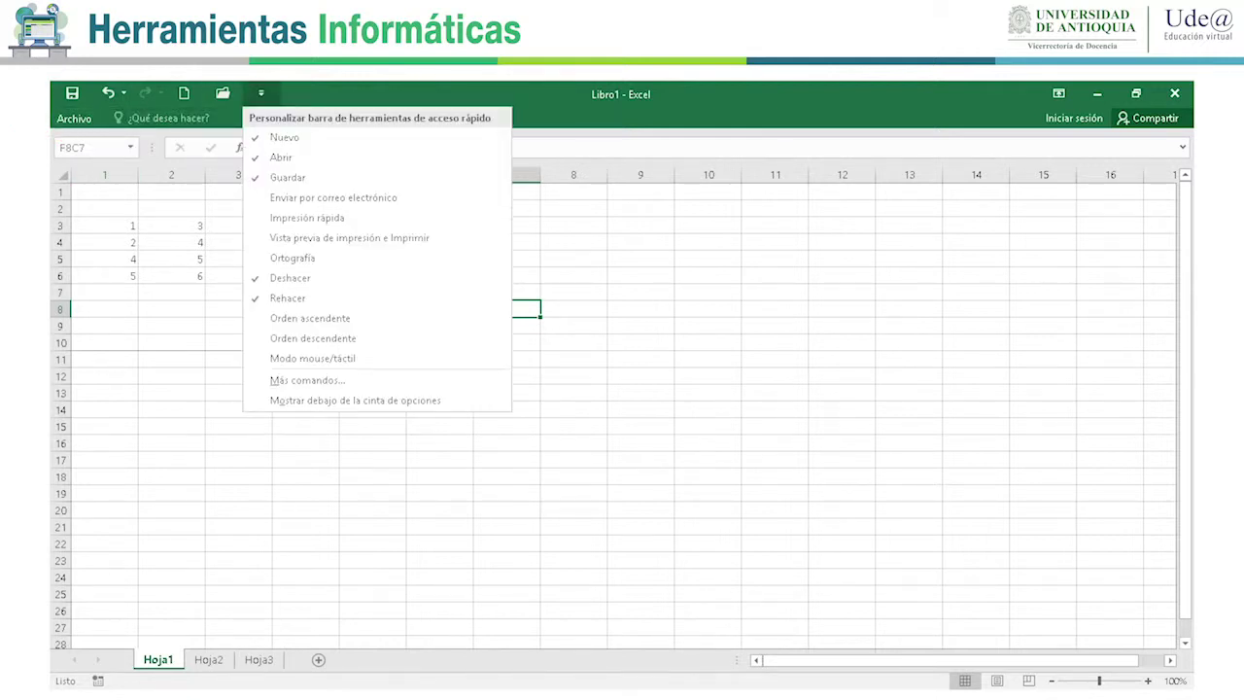
Reopen Excel Options through Más comandos on the Personalizar cinta de opciones page.
left_click(307, 380)
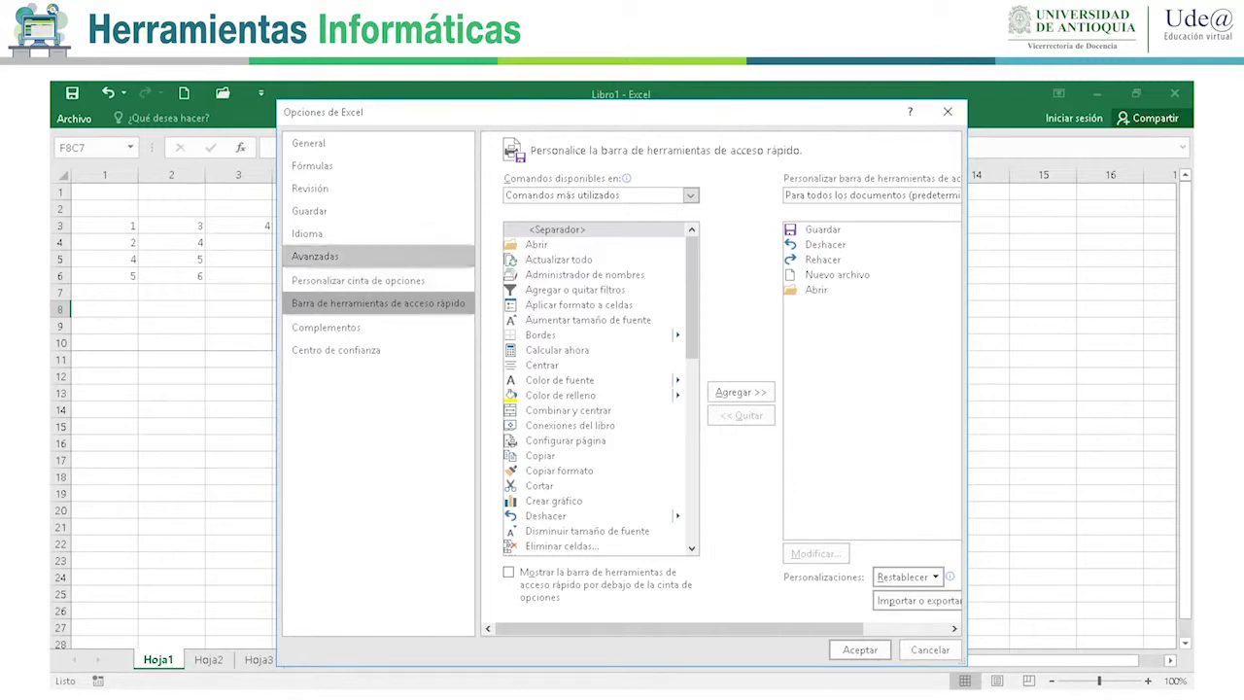
left_click(314, 255)
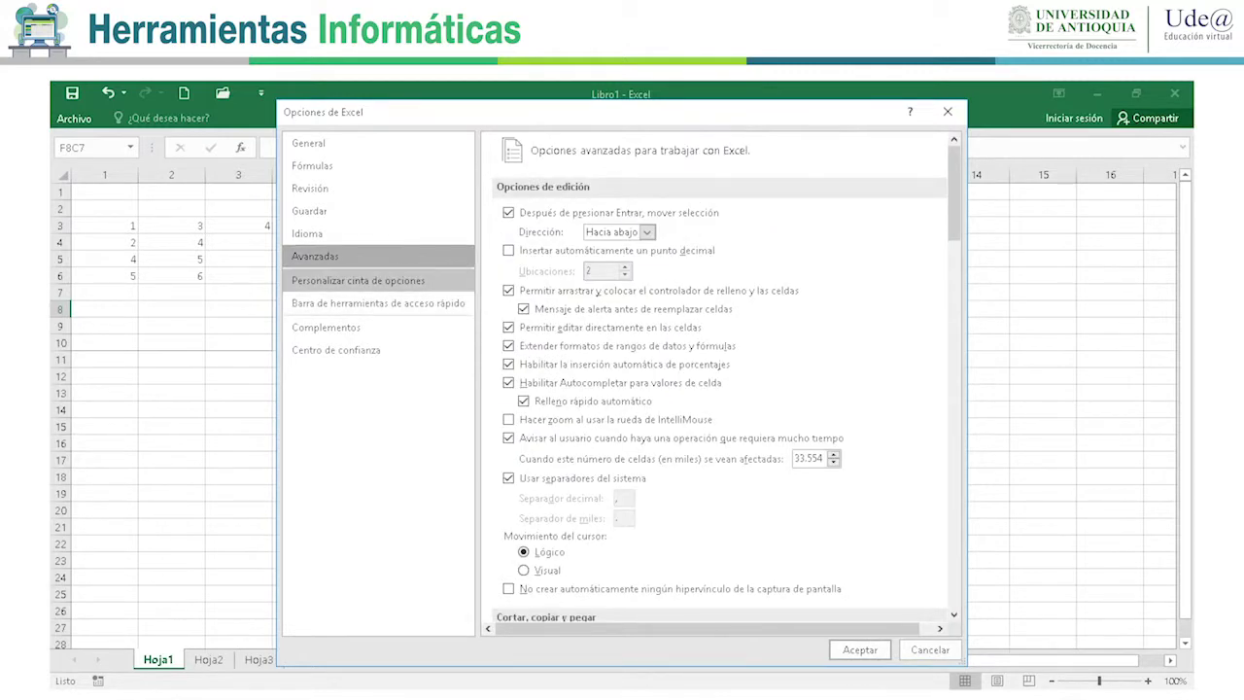
left_click(358, 280)
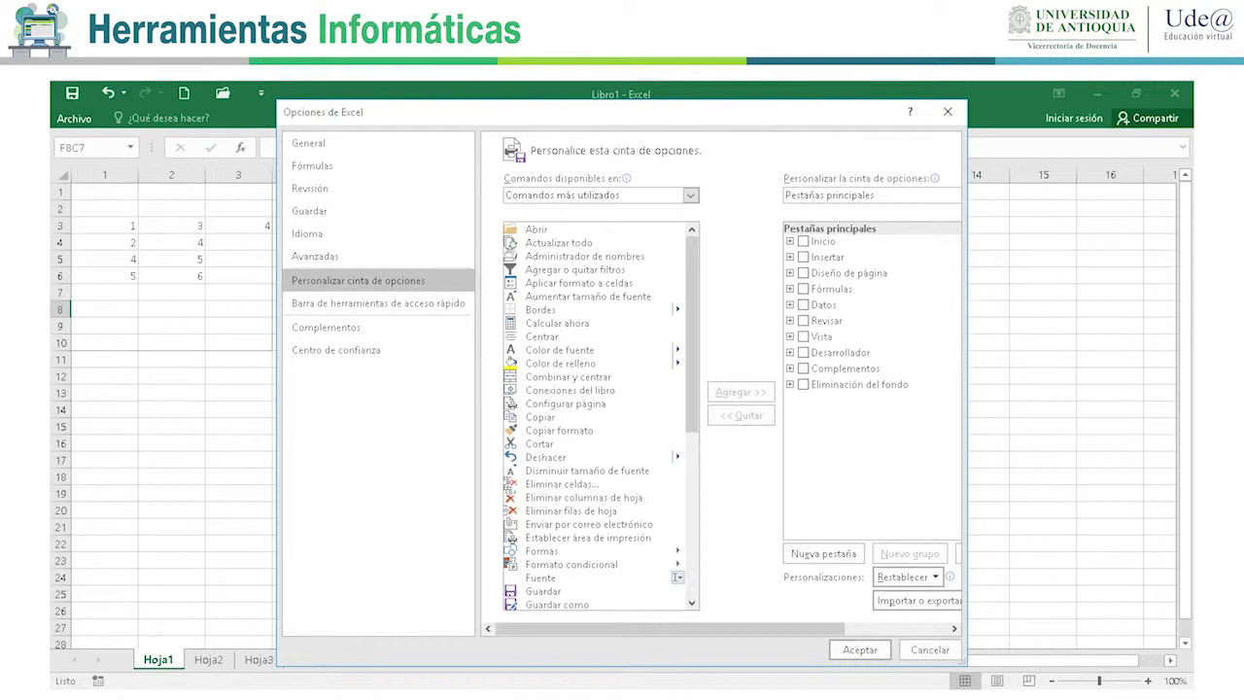
Insert a new custom tab after Inicio and add a second new group to it.
left_click(822, 241)
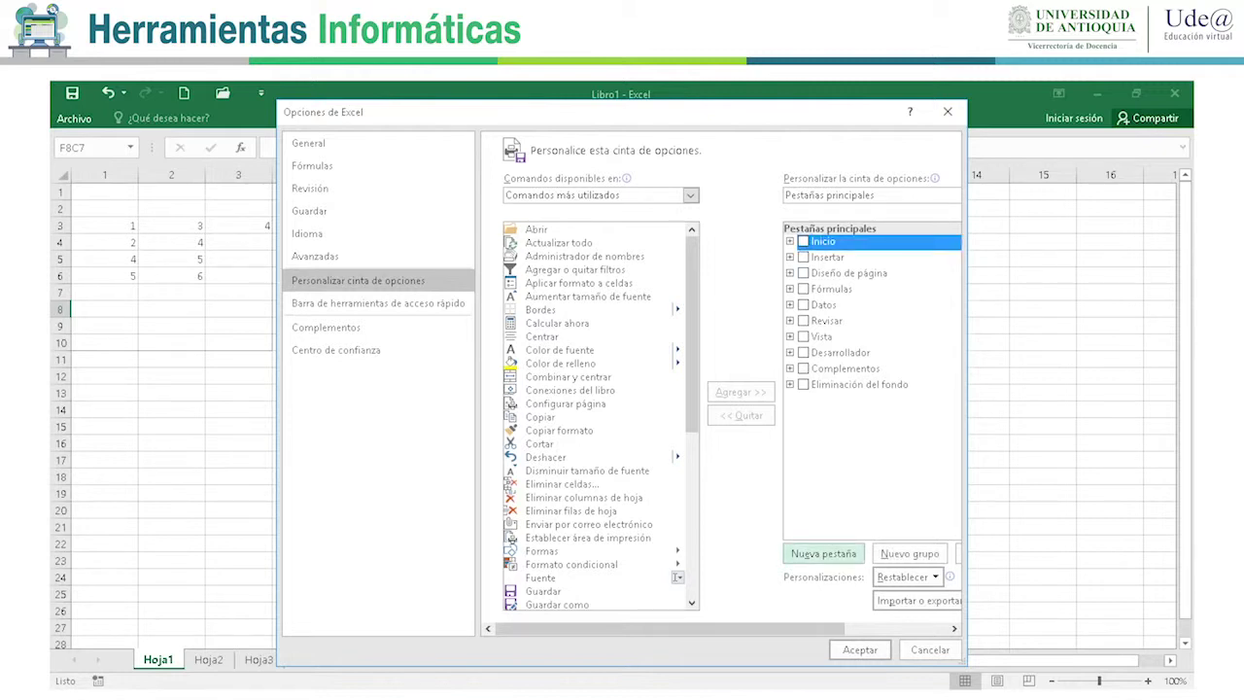
left_click(823, 553)
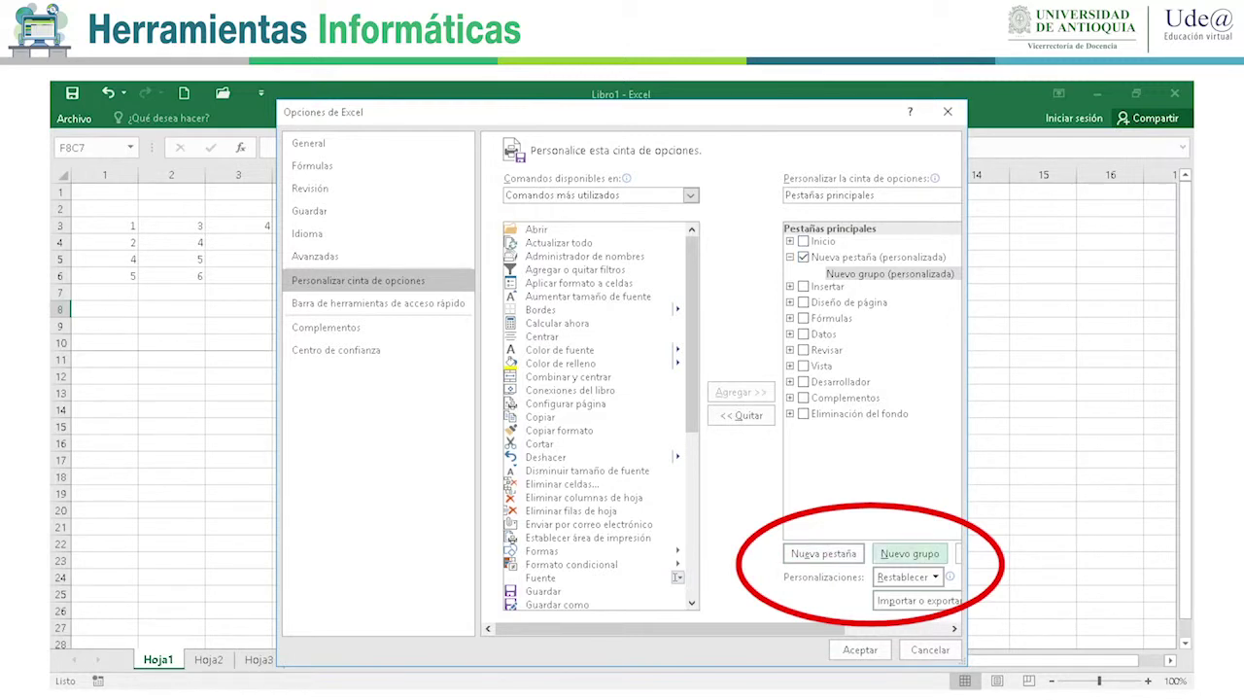
left_click(910, 553)
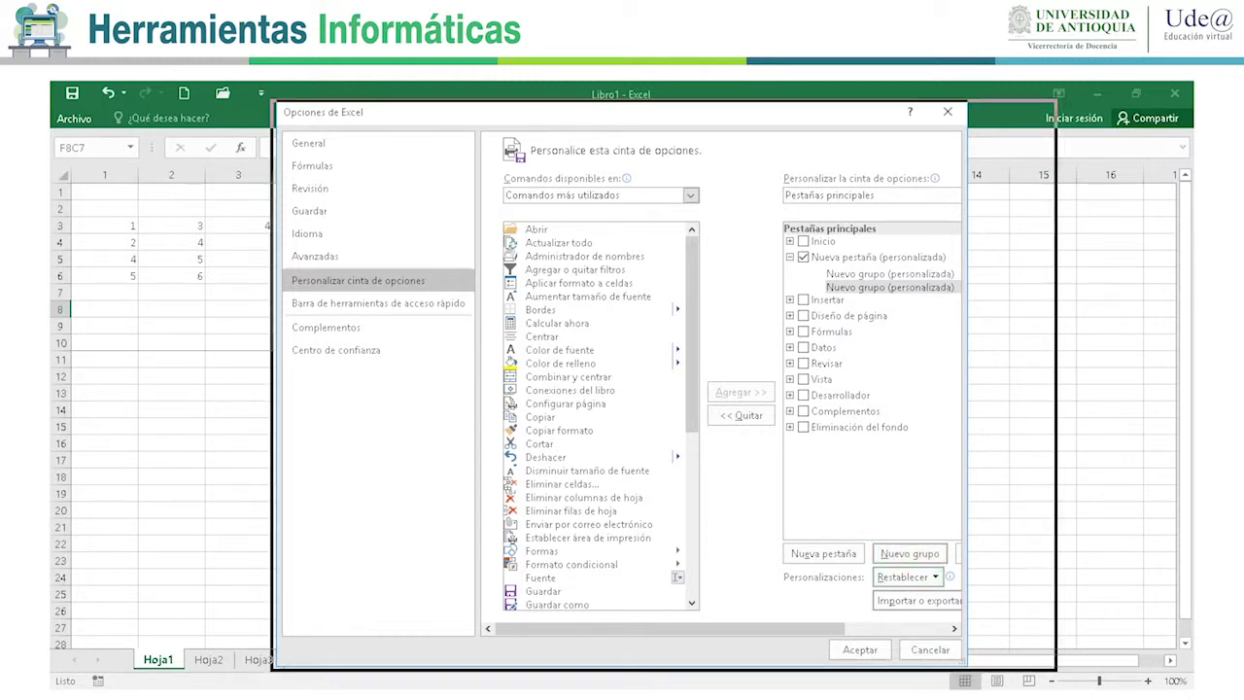
left_click_drag(965, 551, 1087, 551)
left_click(1004, 551)
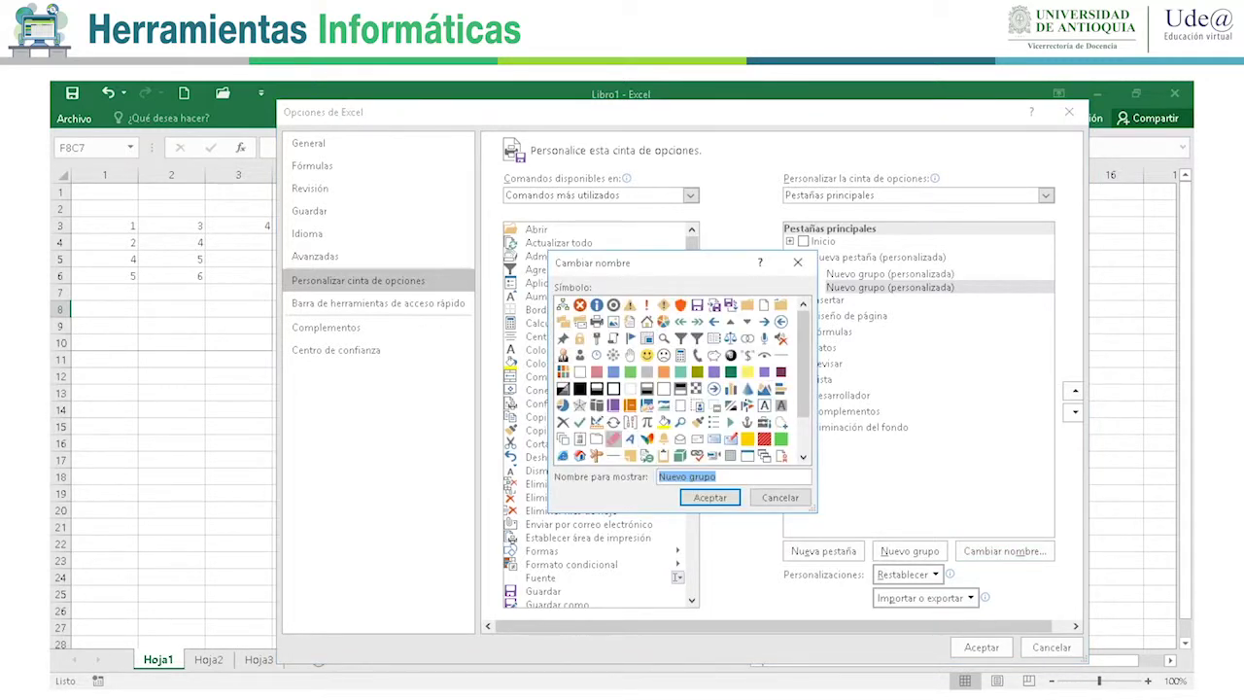
Rename the second new group to Empresa xyz with a smiley symbol.
left_click(646, 353)
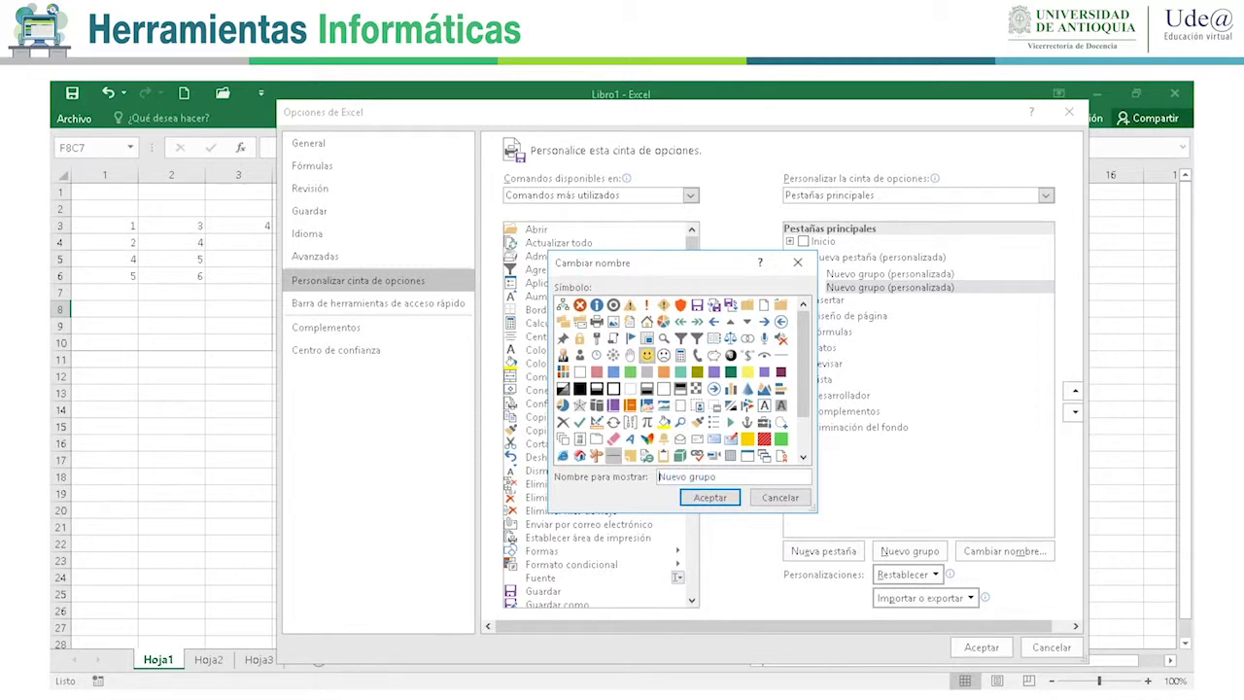
key("Tab")
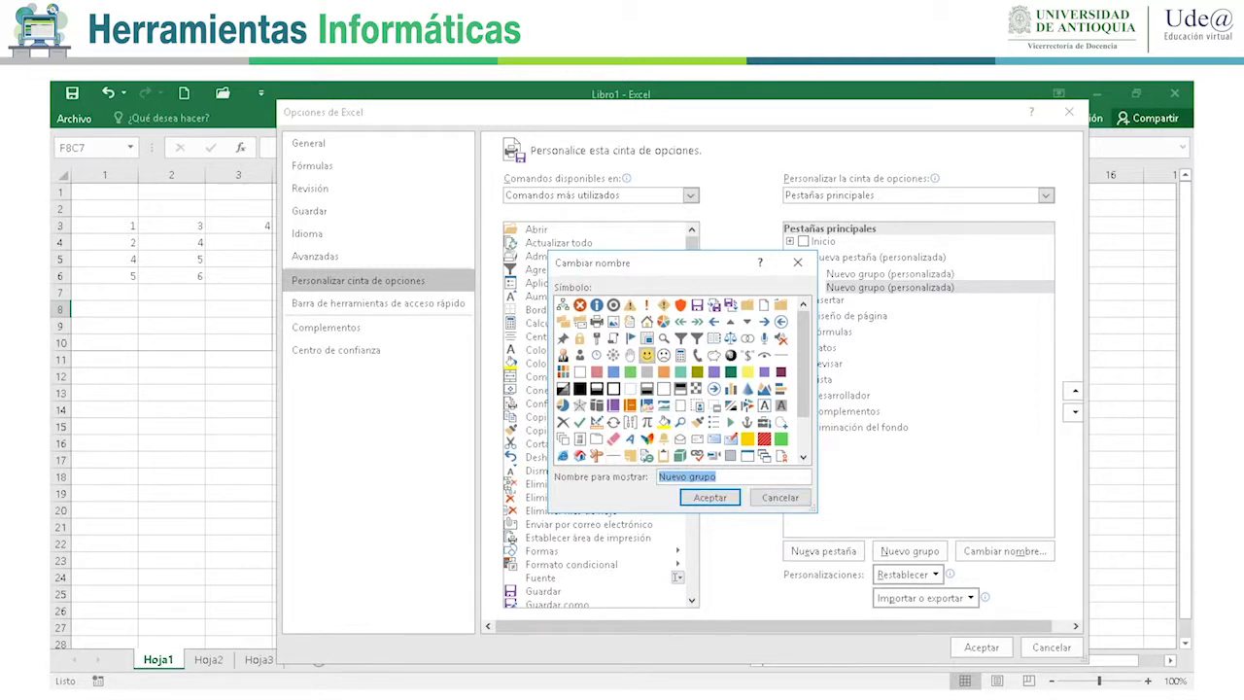
type("Empresa xyz")
left_click(710, 496)
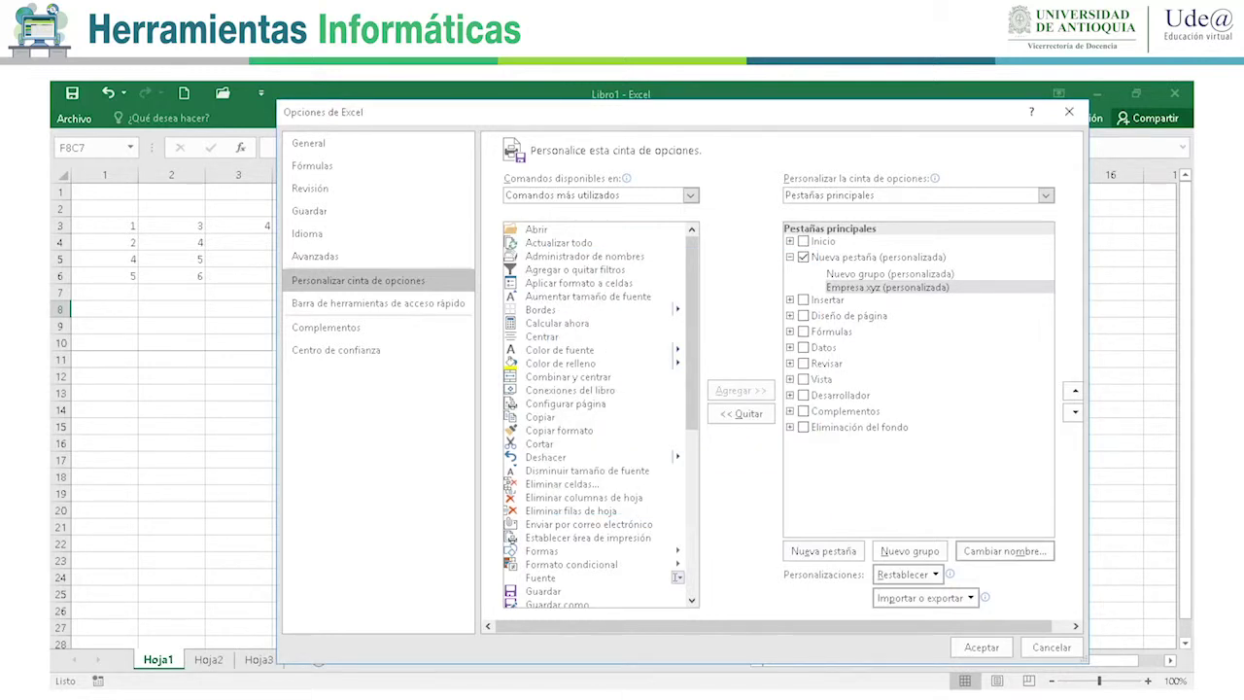
Rename the first new group to Empresa ABC and give it a symbol.
left_click(878, 257)
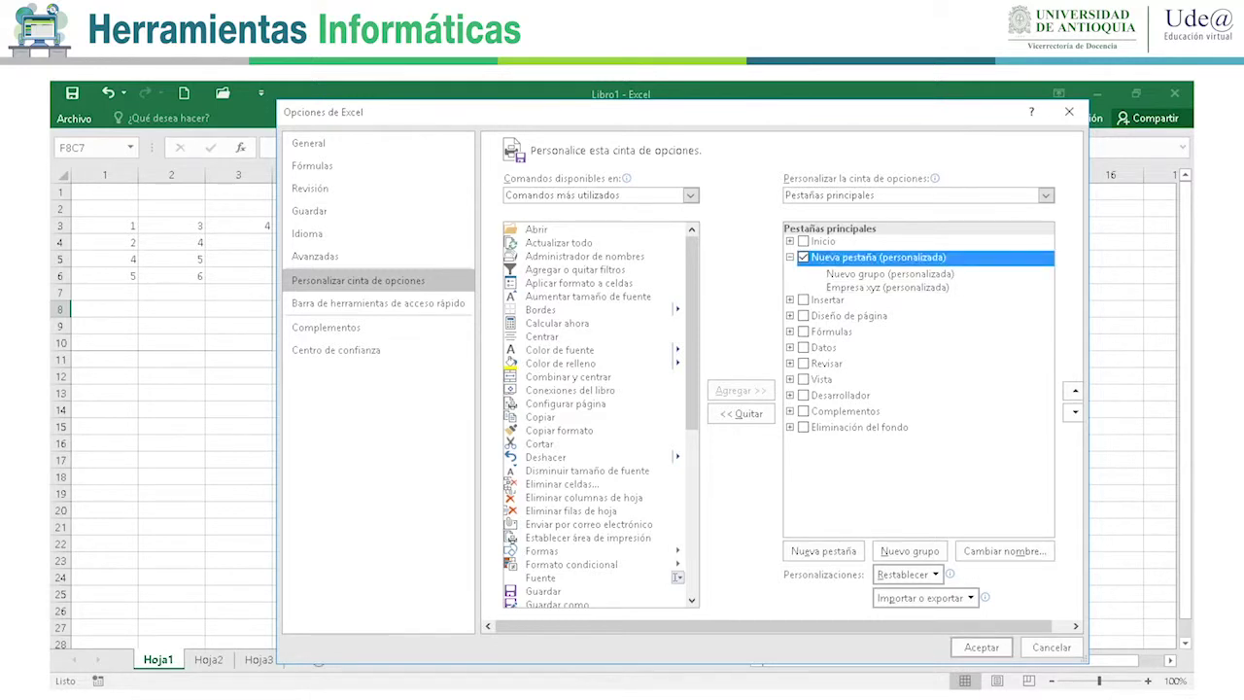
left_click(889, 273)
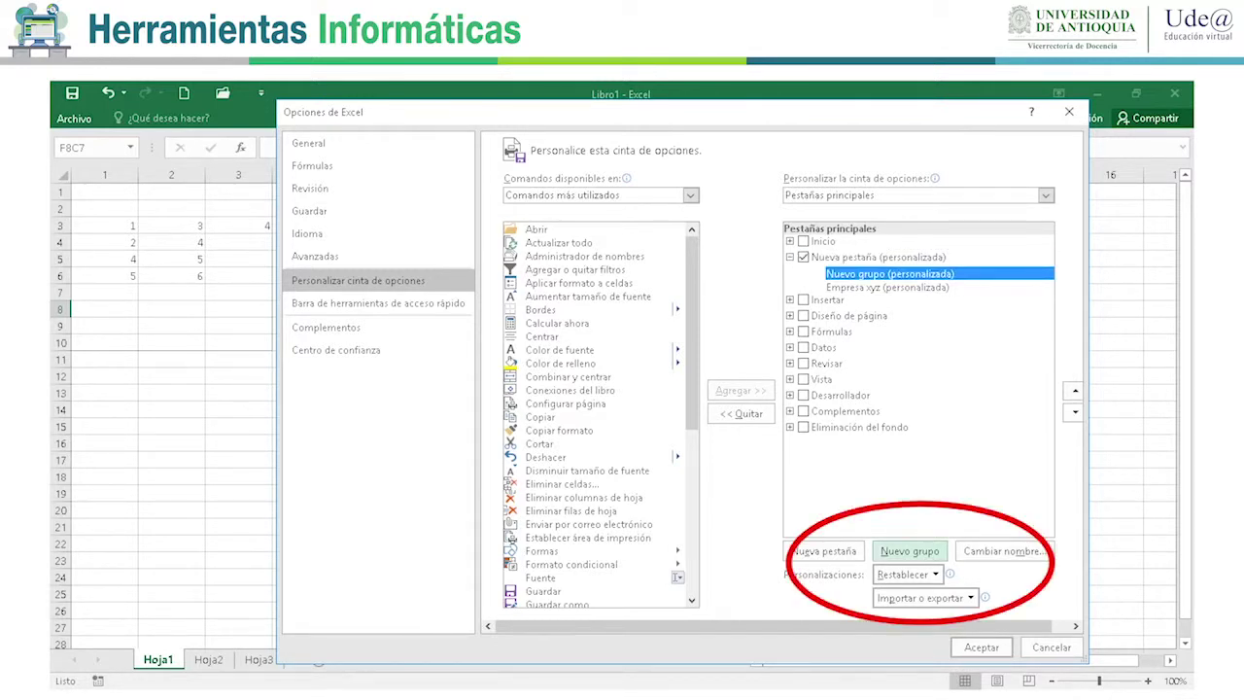
left_click(1002, 551)
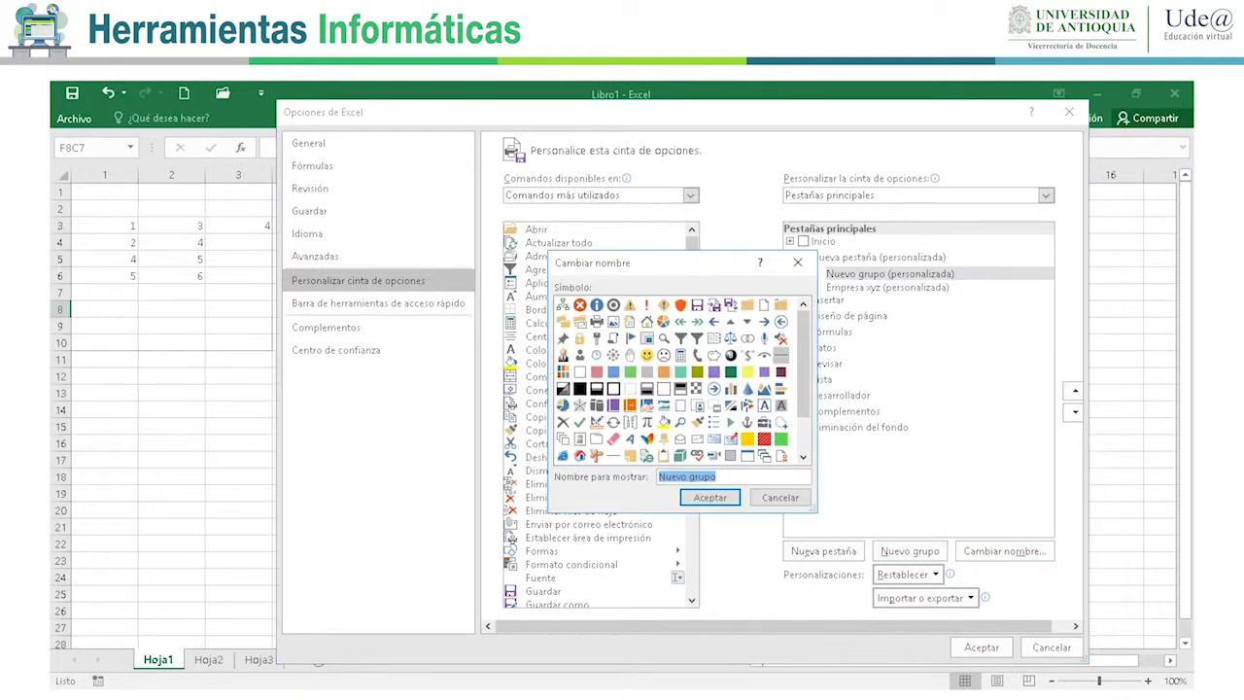
left_click(747, 304)
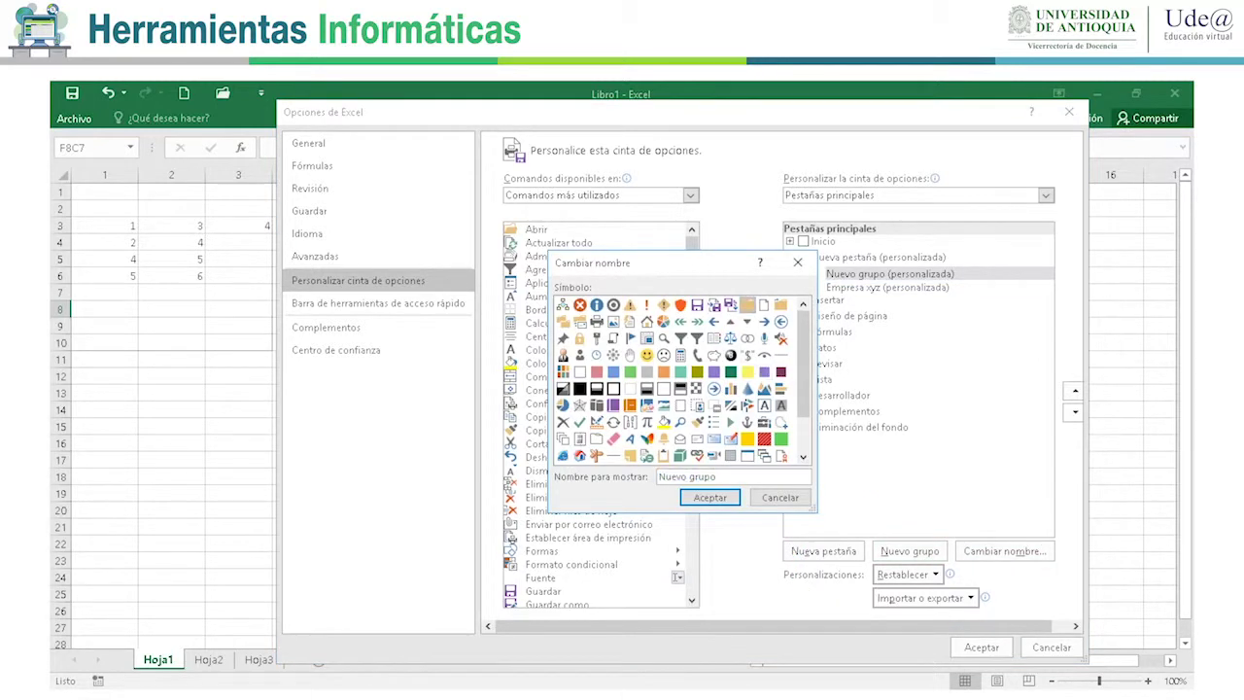
left_click_drag(659, 476, 717, 476)
type("Empresa")
type(" a")
key("BackSpace")
key("Caps_Lock")
type("ABC")
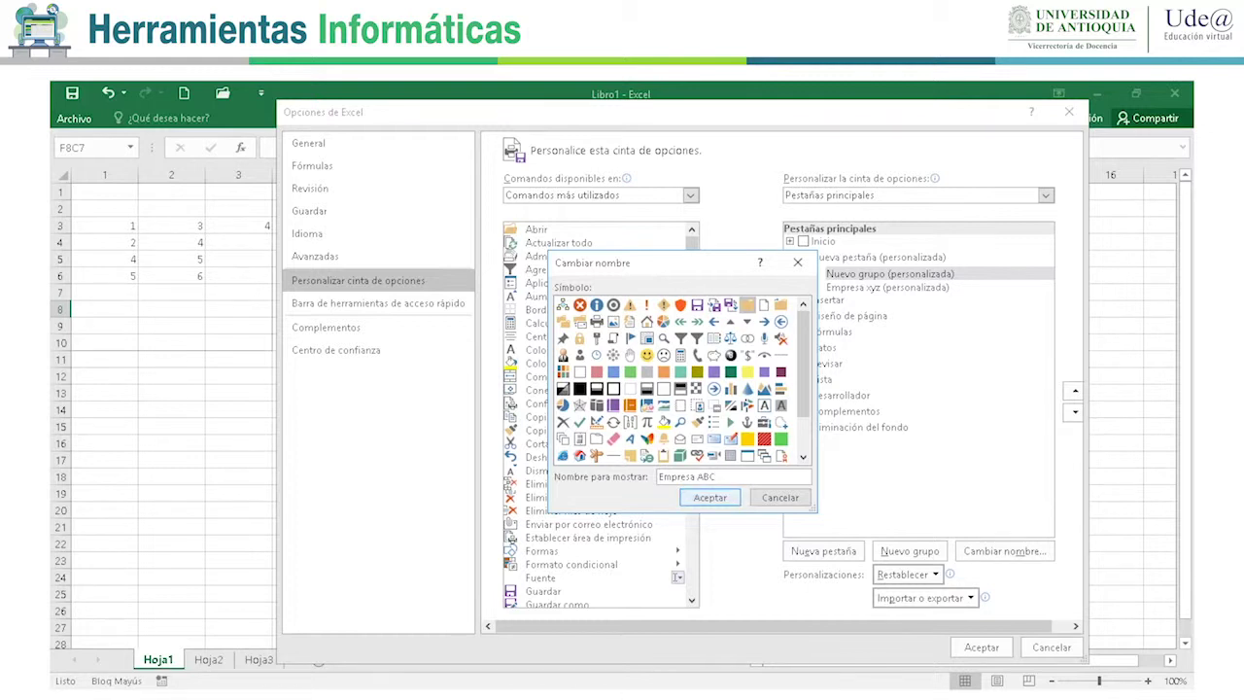
left_click(709, 496)
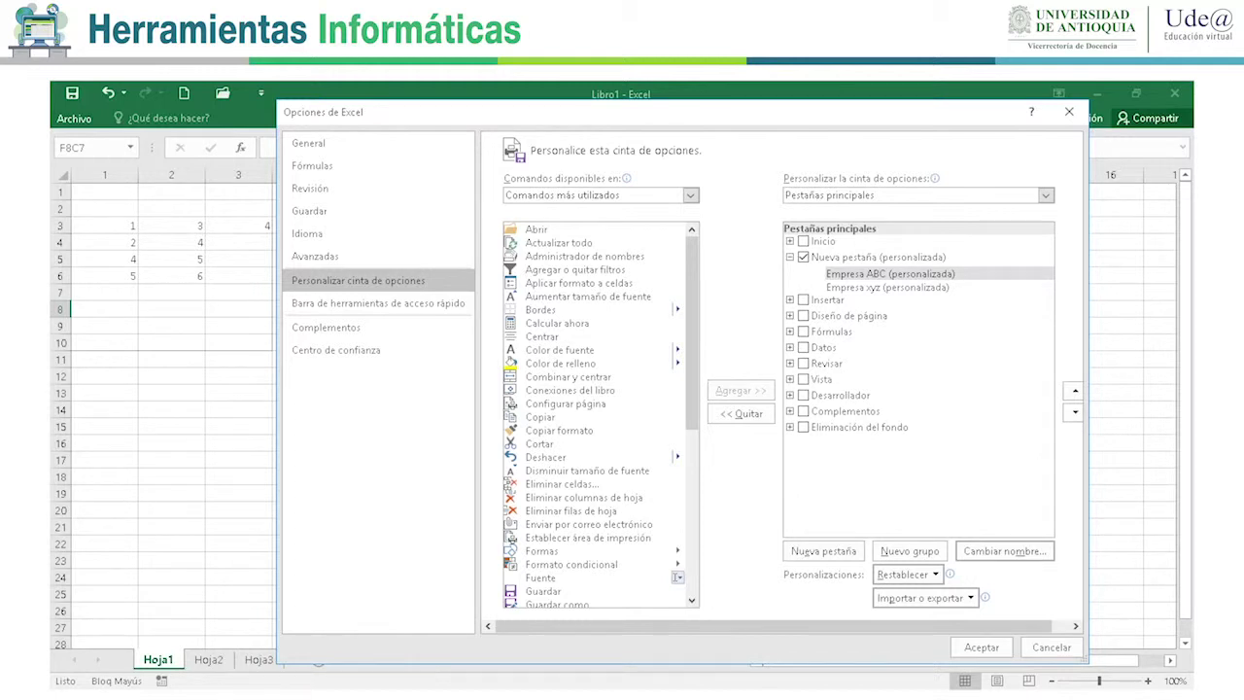
left_click(878, 256)
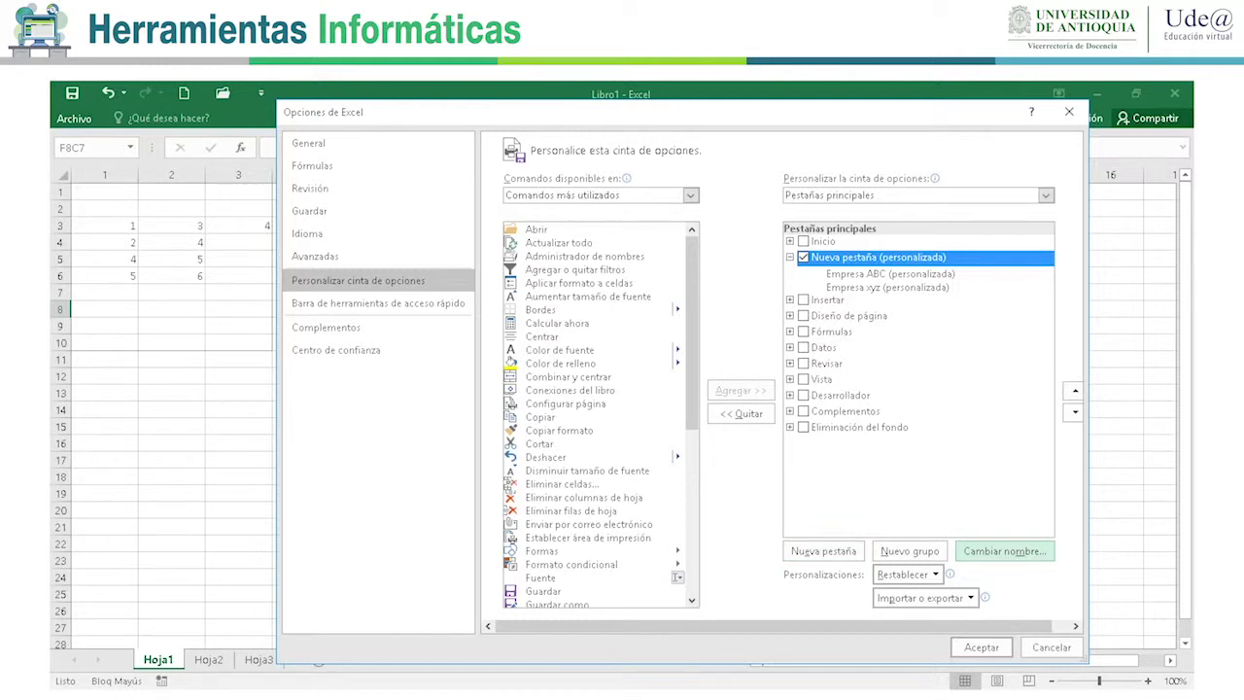
Rename the custom tab to Mis Empresas and re-check the Inicio tab.
left_click(1004, 551)
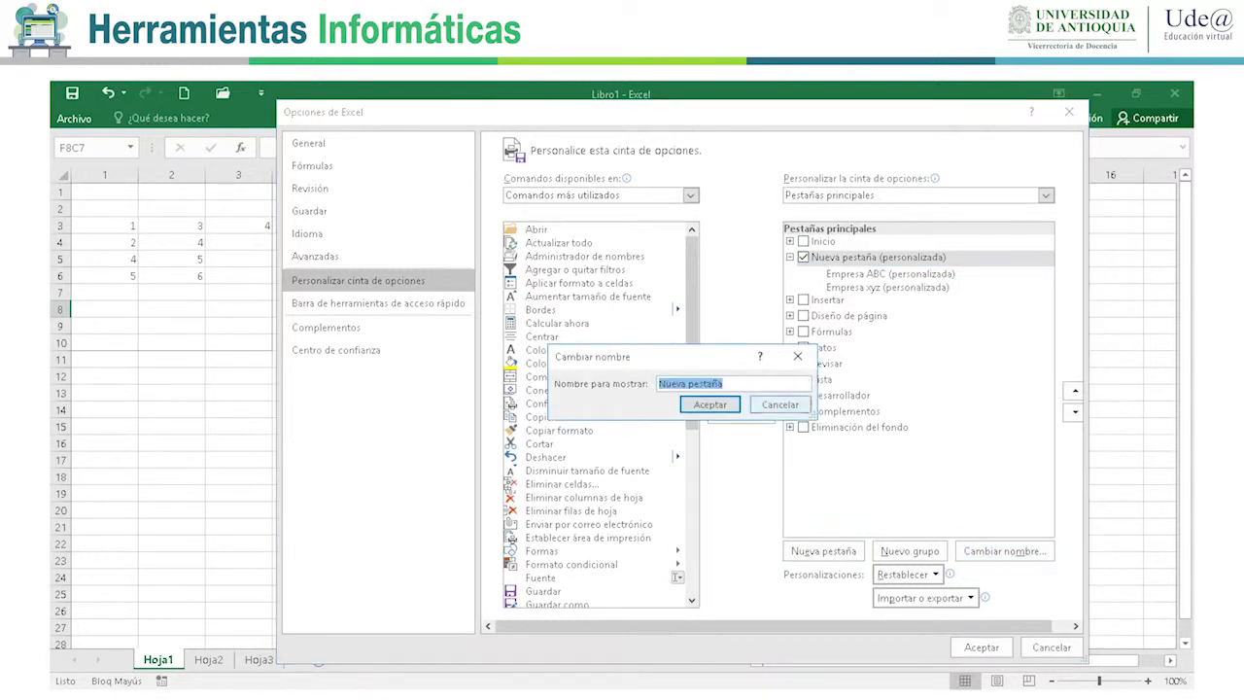
type("mIS")
key("BackSpace")
key("BackSpace")
key("BackSpace")
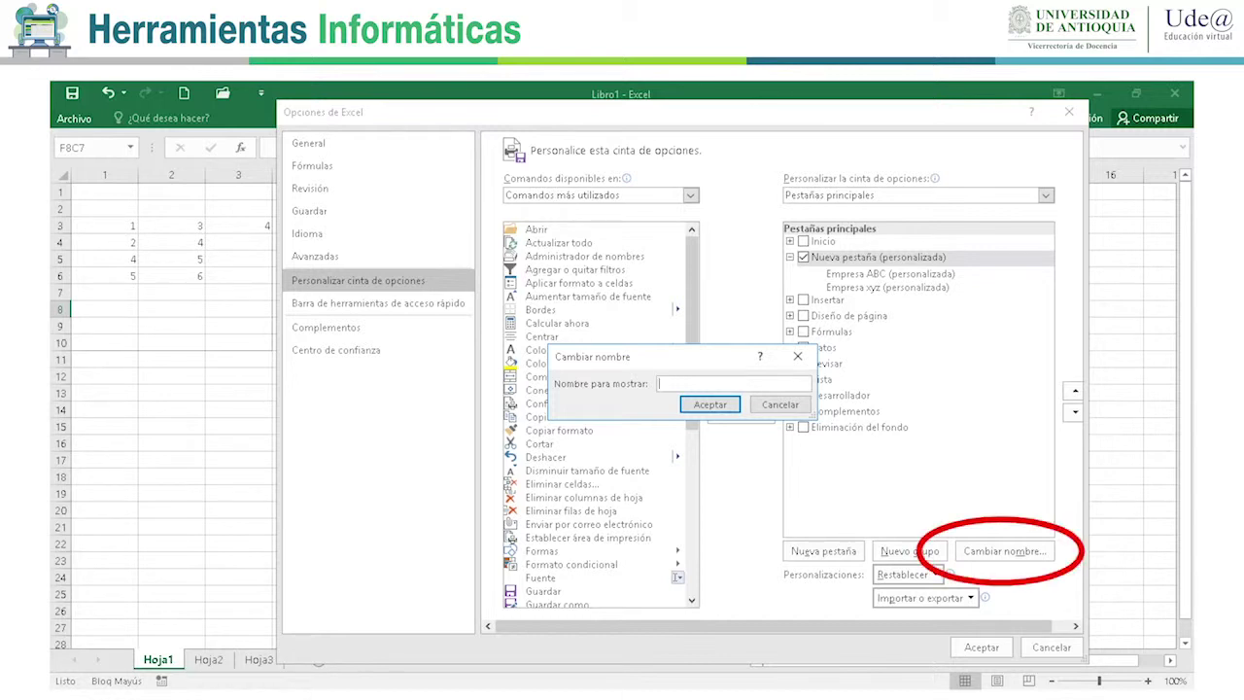
type("MI")
key("BackSpace")
type("i")
type("s Empresas")
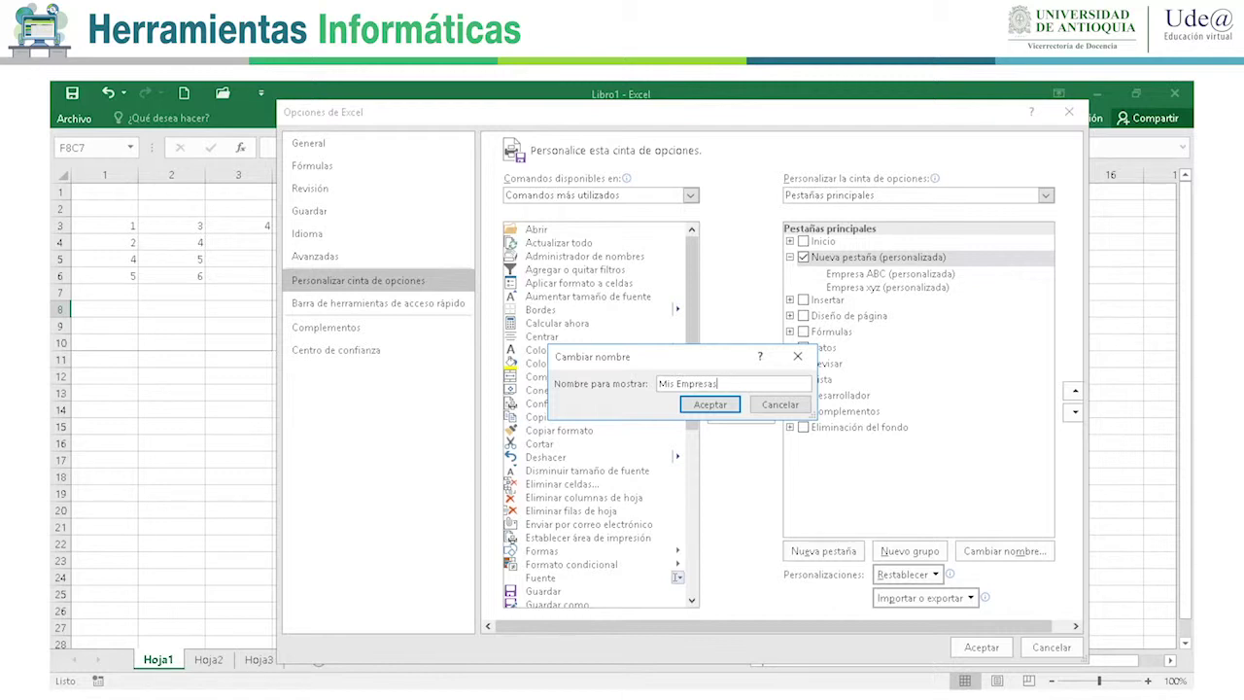
key("Return")
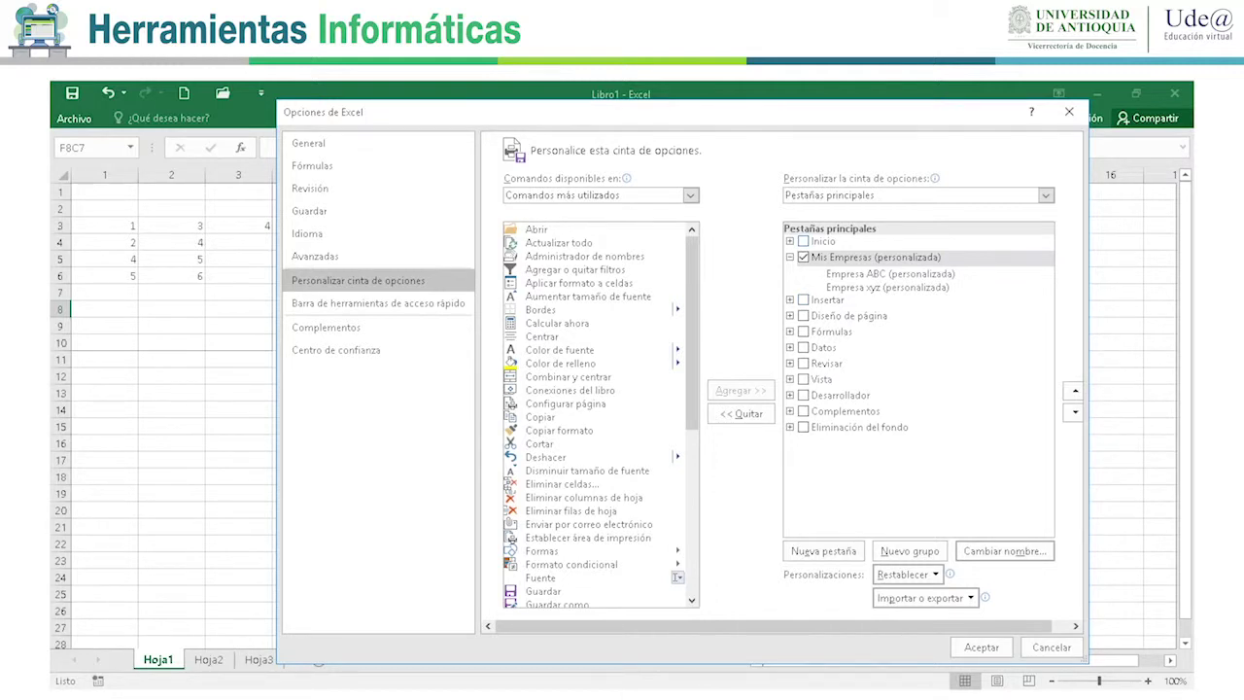
left_click(803, 241)
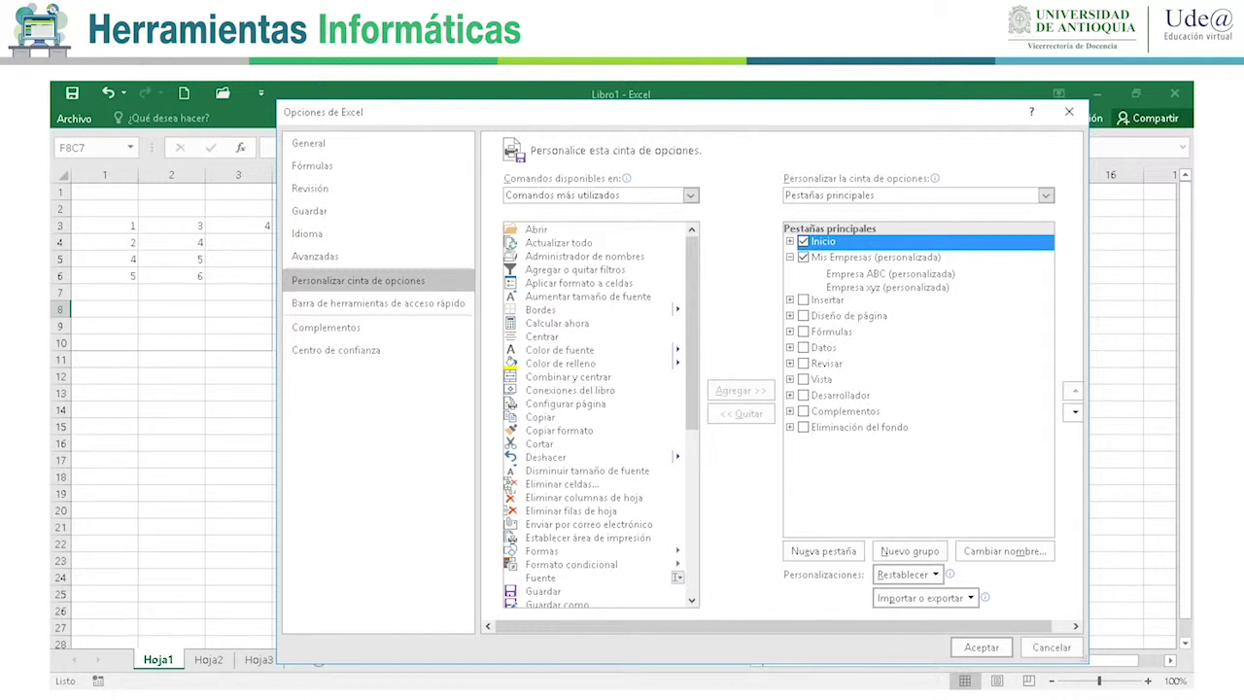
left_click(890, 273)
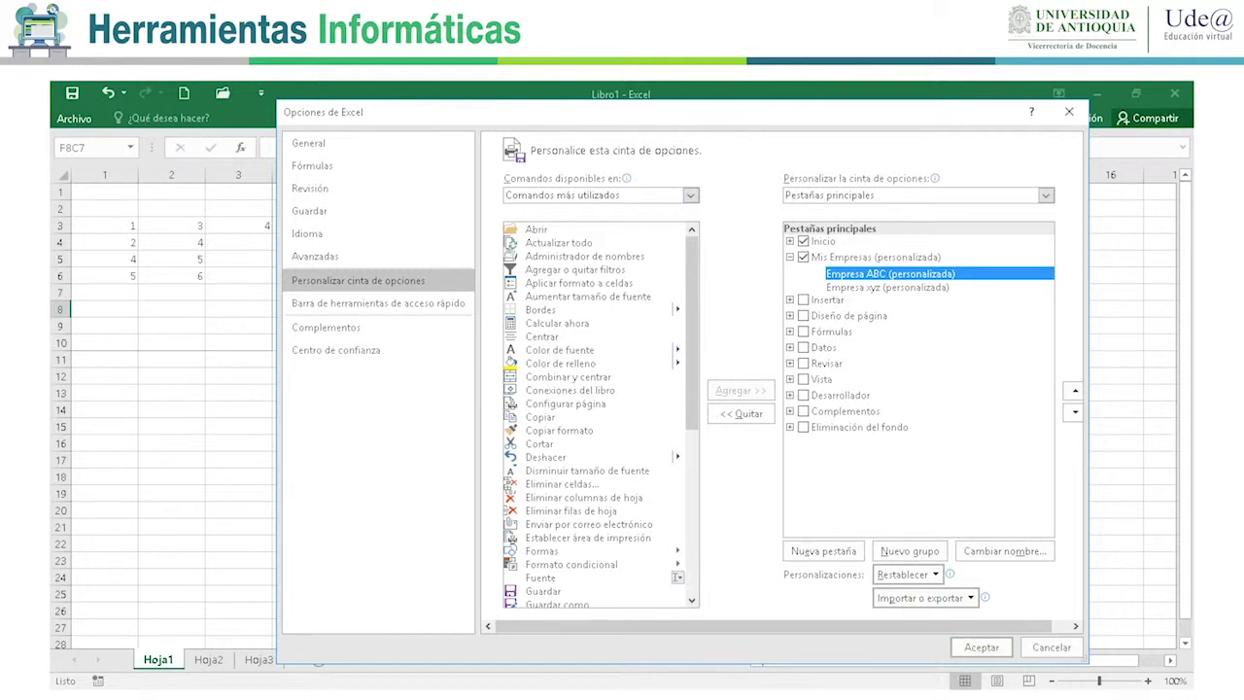
Add Calcular ahora, Copiar formato and Guardar to the Empresa ABC group.
left_click(557, 323)
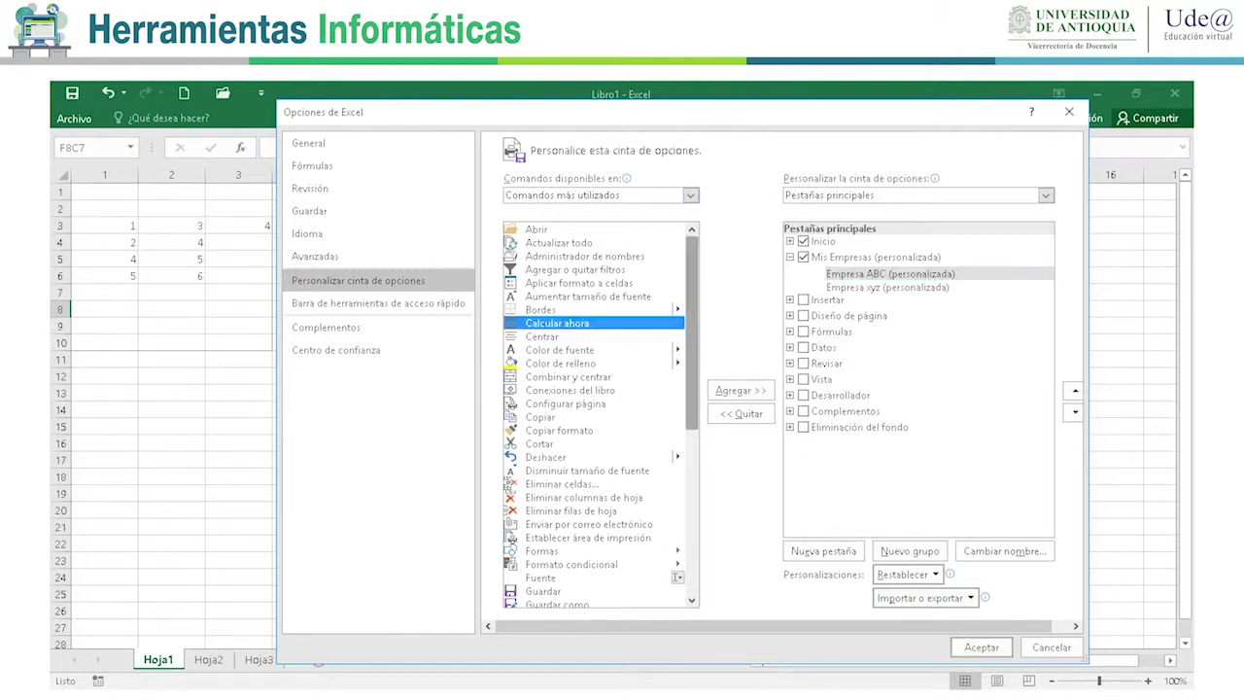
left_click(740, 390)
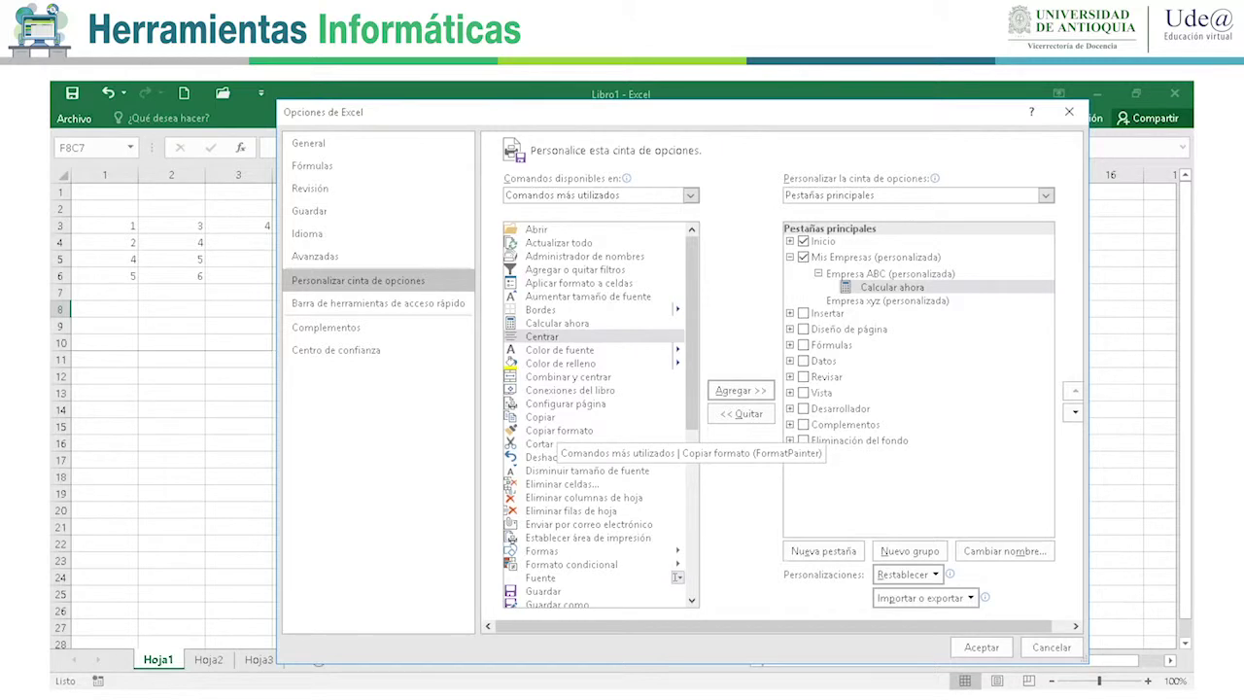
left_click(559, 430)
left_click(741, 390)
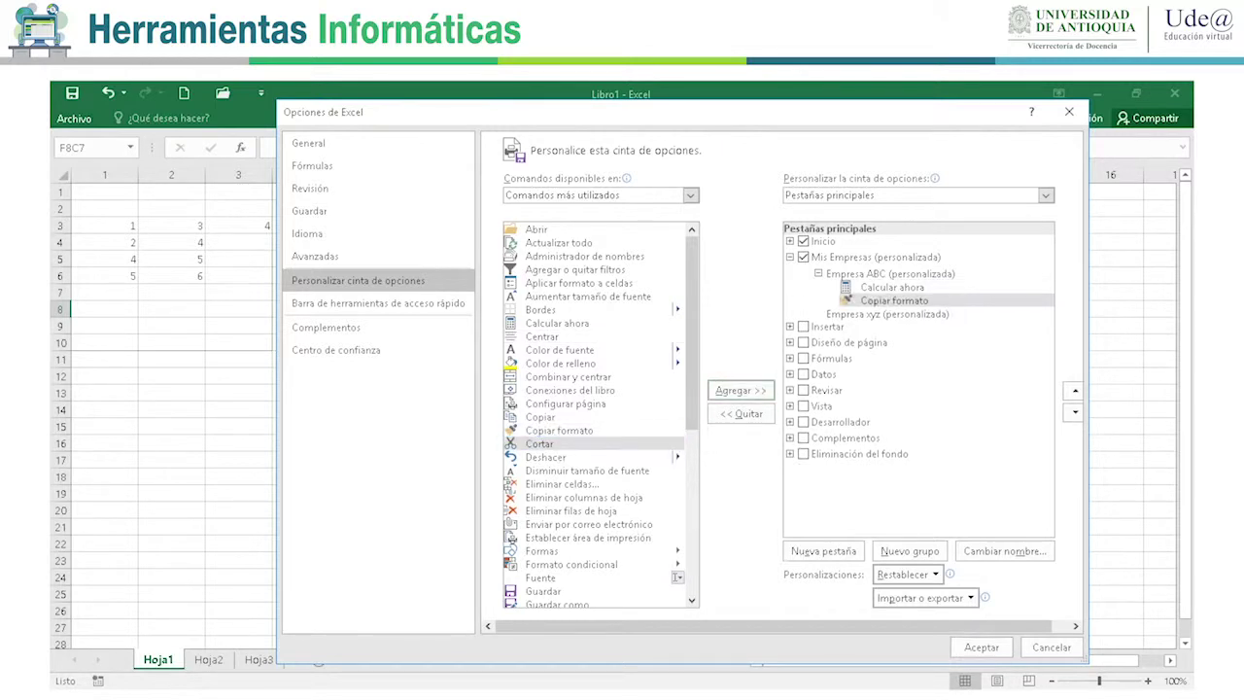
left_click(543, 591)
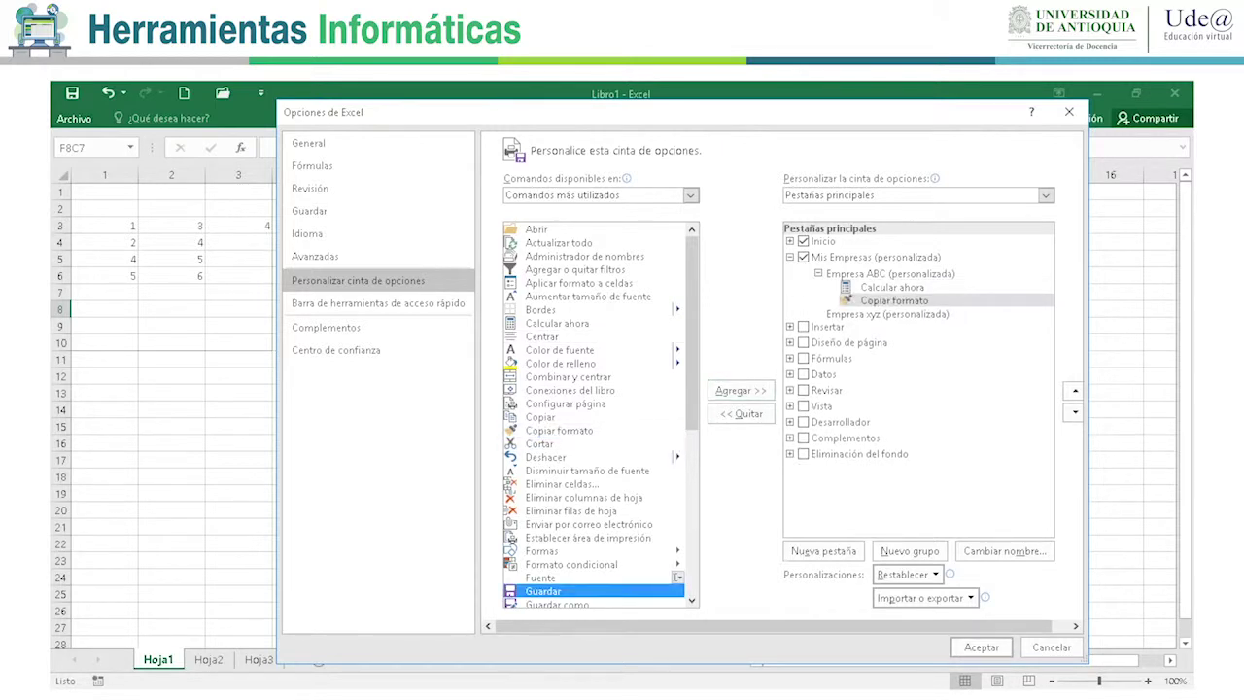
left_click(741, 390)
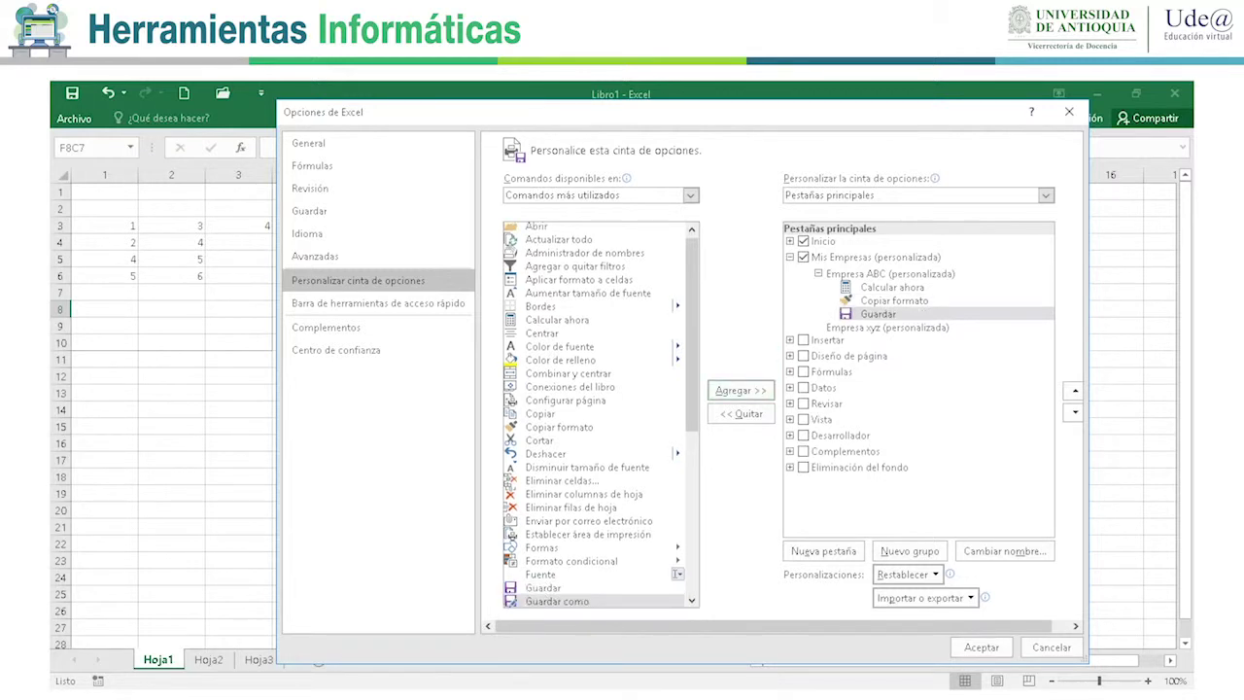
Select the Empresa xyz group and scroll down the command list.
left_click(887, 328)
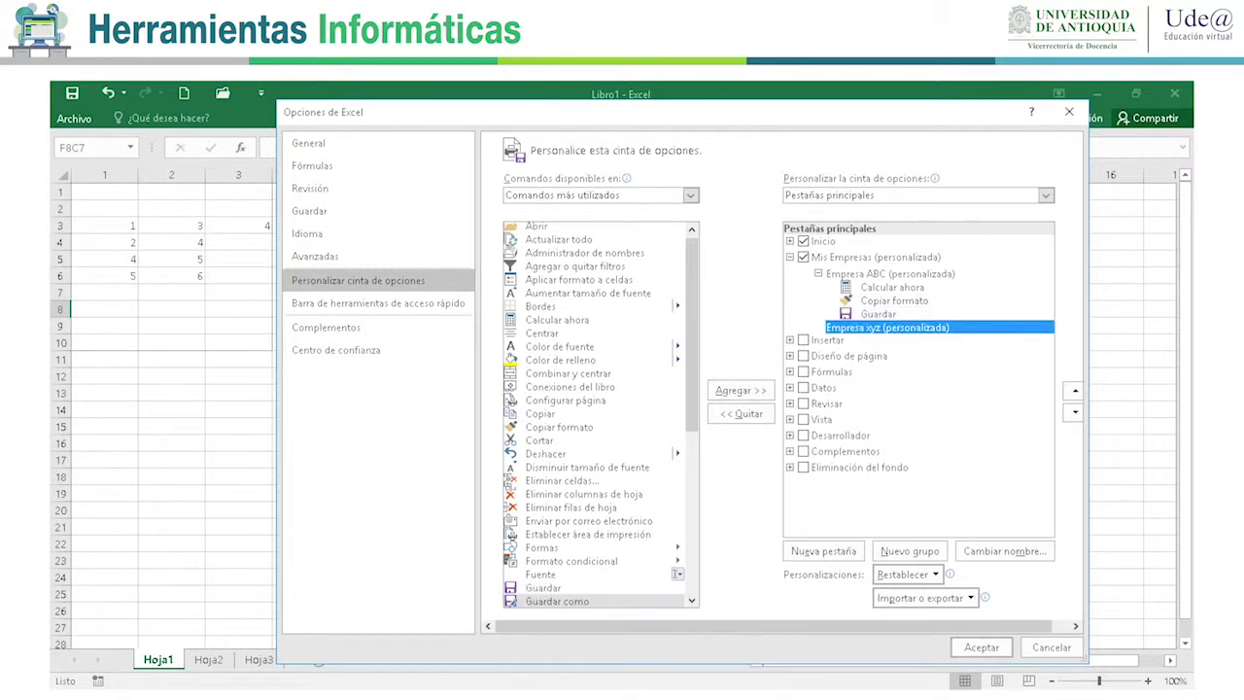
scroll(594, 414, "down", 1)
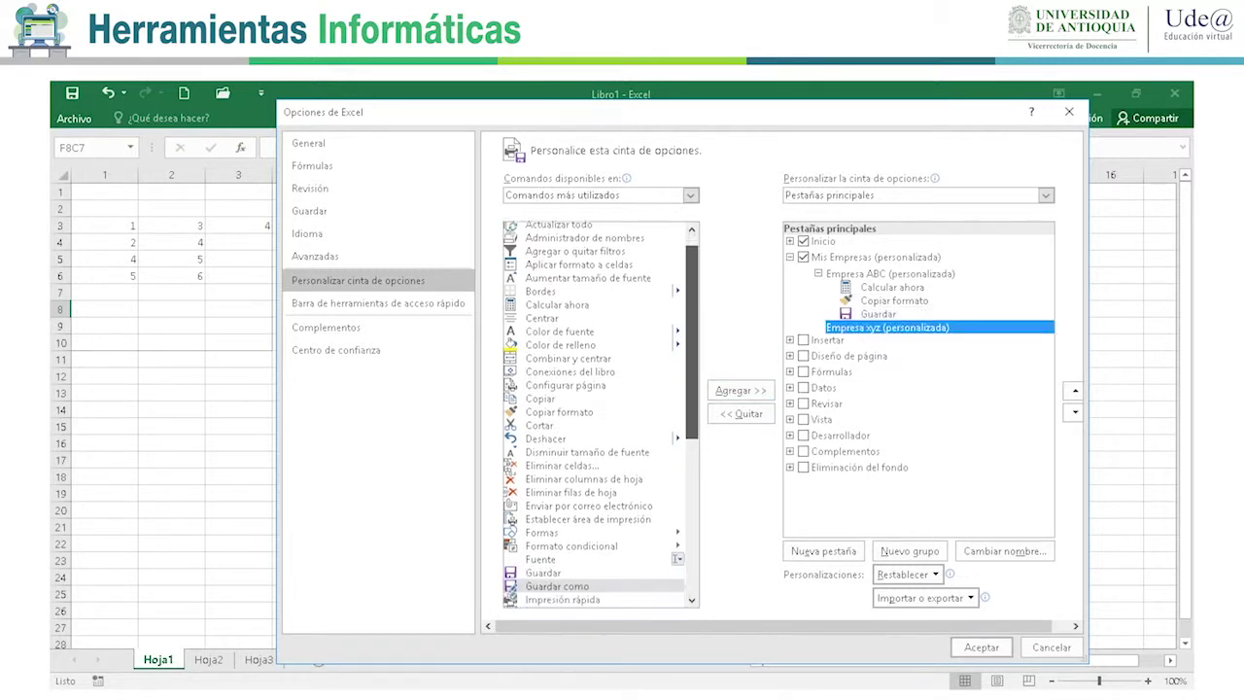
scroll(595, 414, "down", 2)
scroll(594, 414, "down", 1)
scroll(595, 442, "down", 1)
scroll(595, 442, "down", 1)
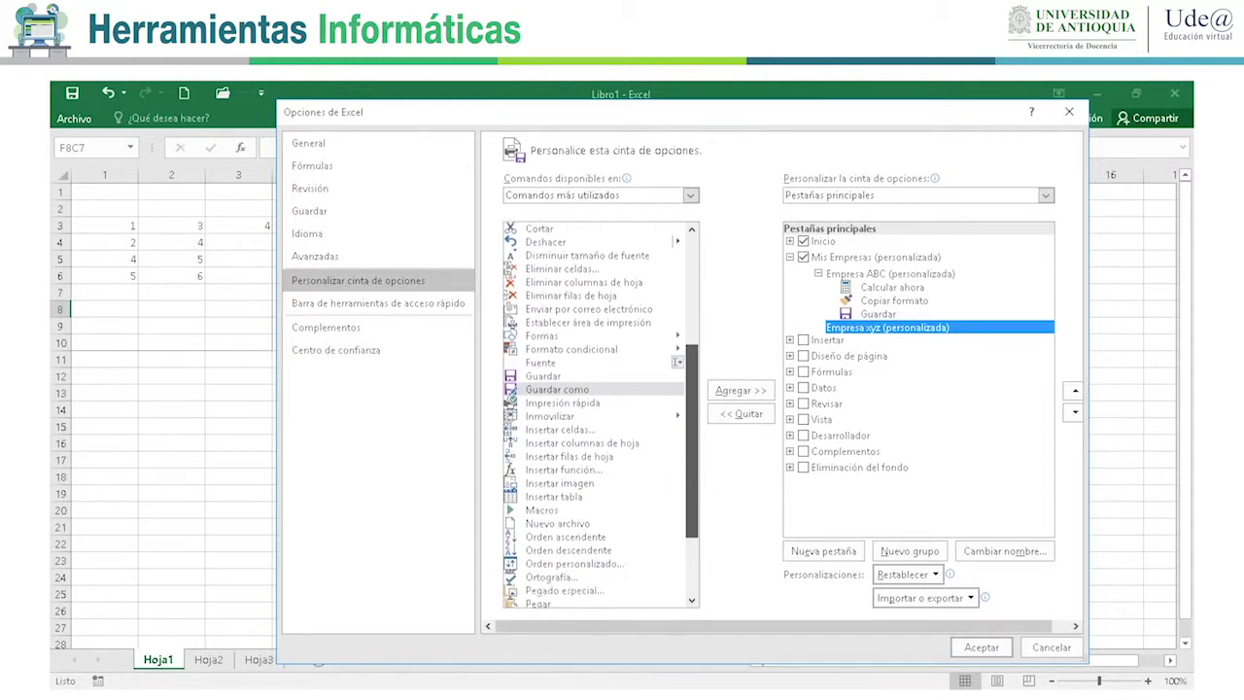
Put Orden ascendente and Ortografía into the Empresa xyz group and confirm the ribbon changes.
left_click(566, 534)
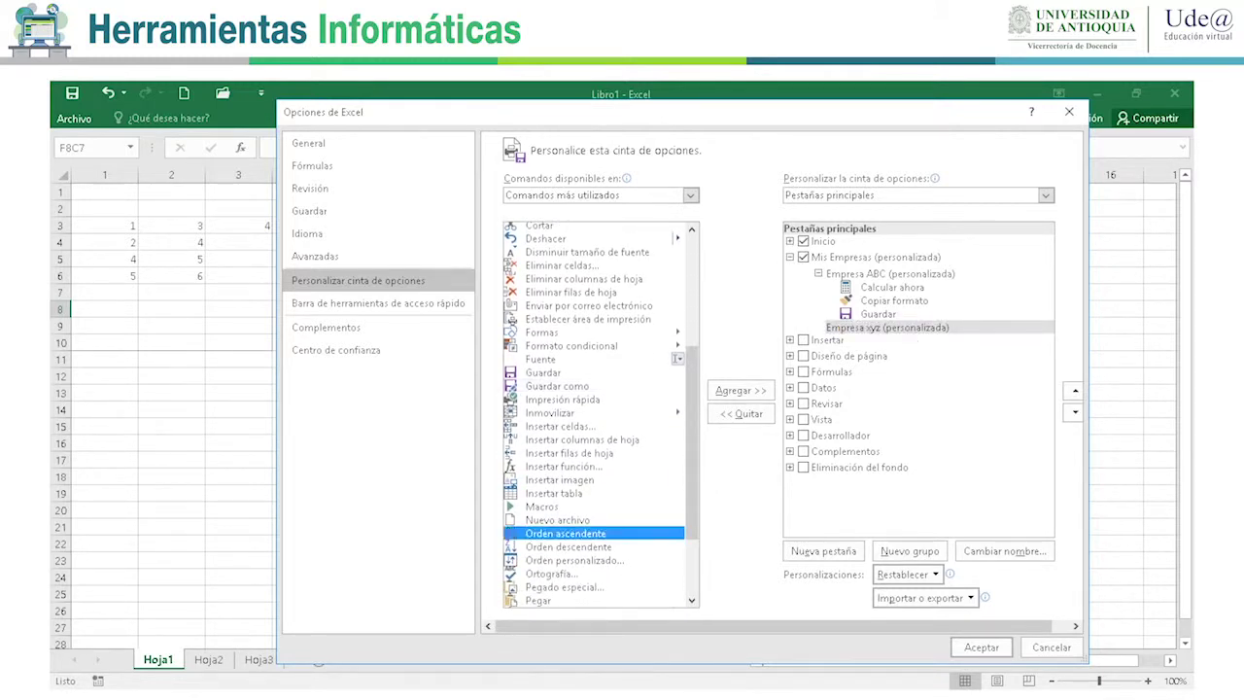
left_click(740, 389)
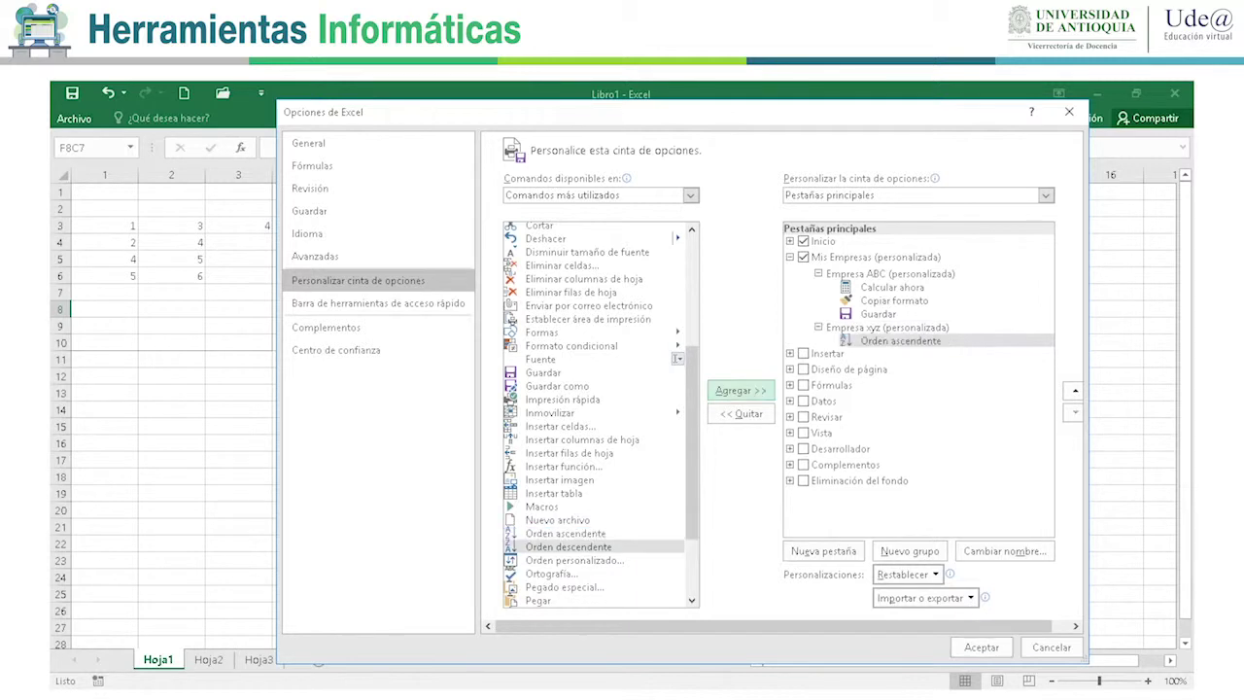
left_click(551, 573)
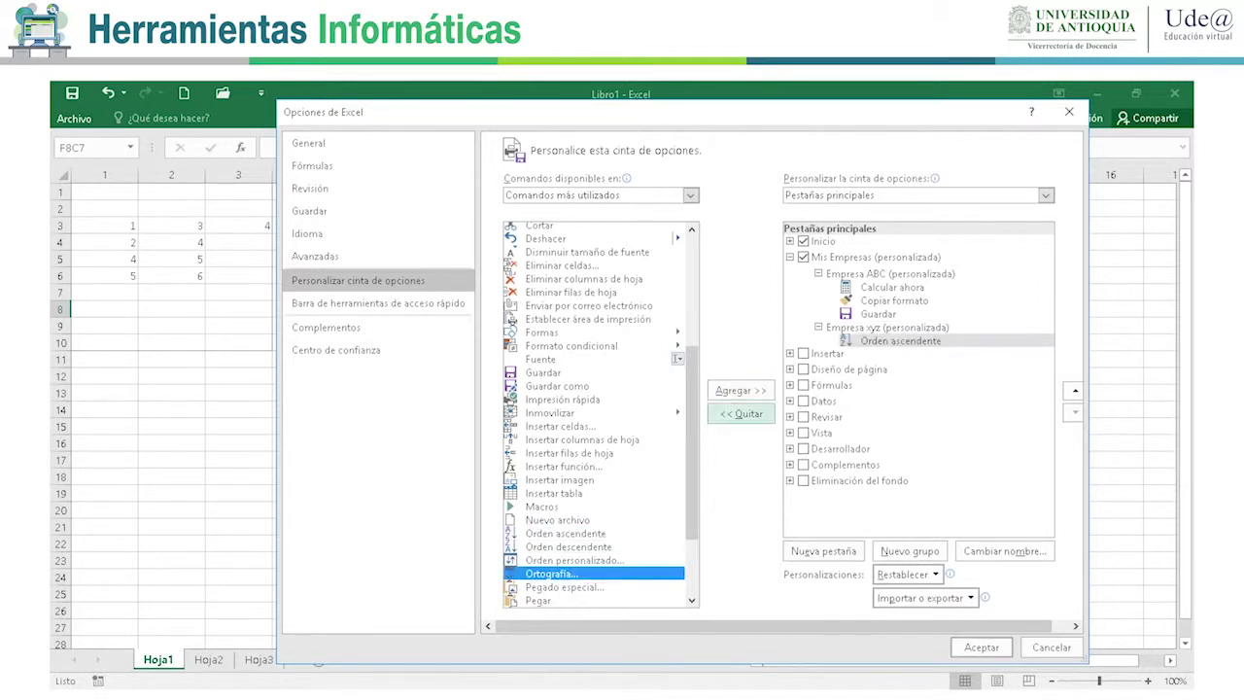
left_click(740, 390)
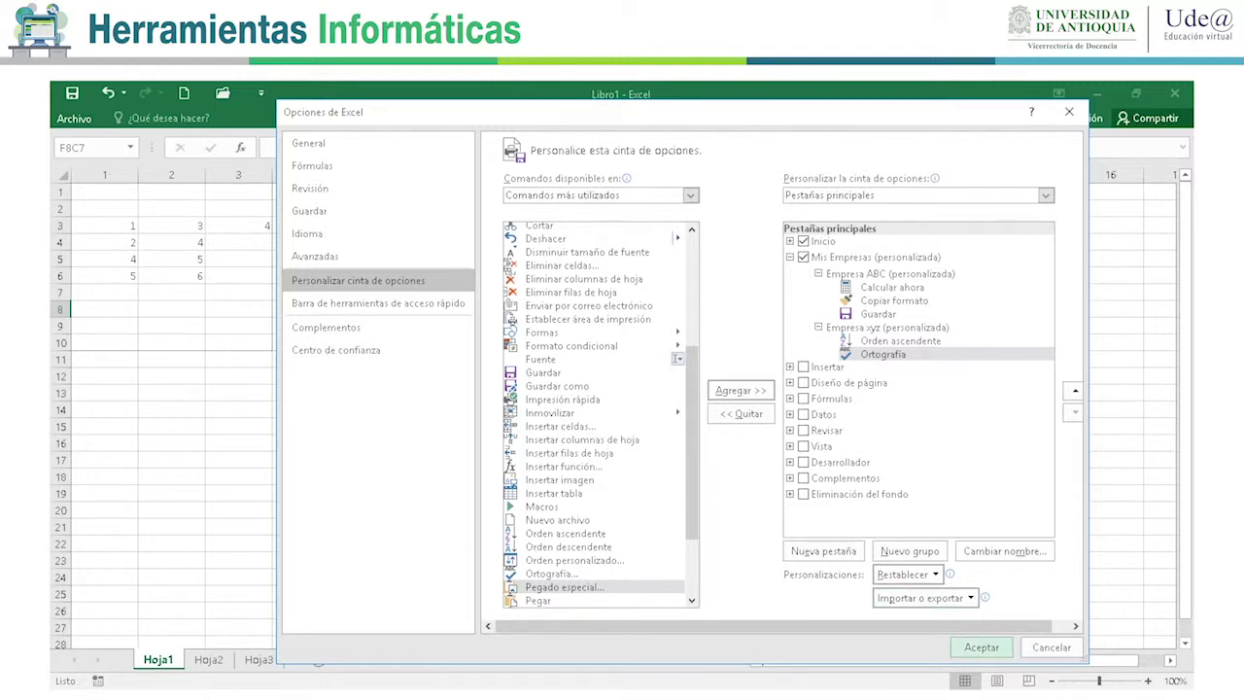
left_click(982, 646)
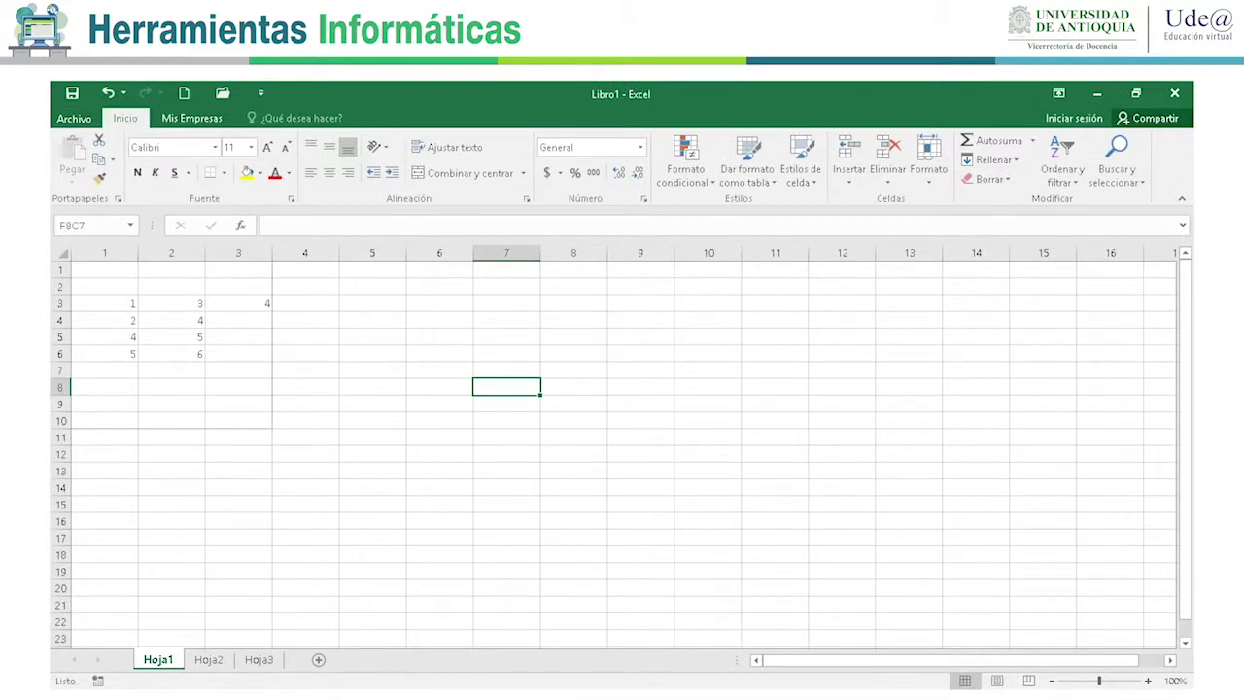
Check the Mis Empresas tab's Empresa ABC and Empresa xyz commands, then return to Inicio.
left_click(192, 118)
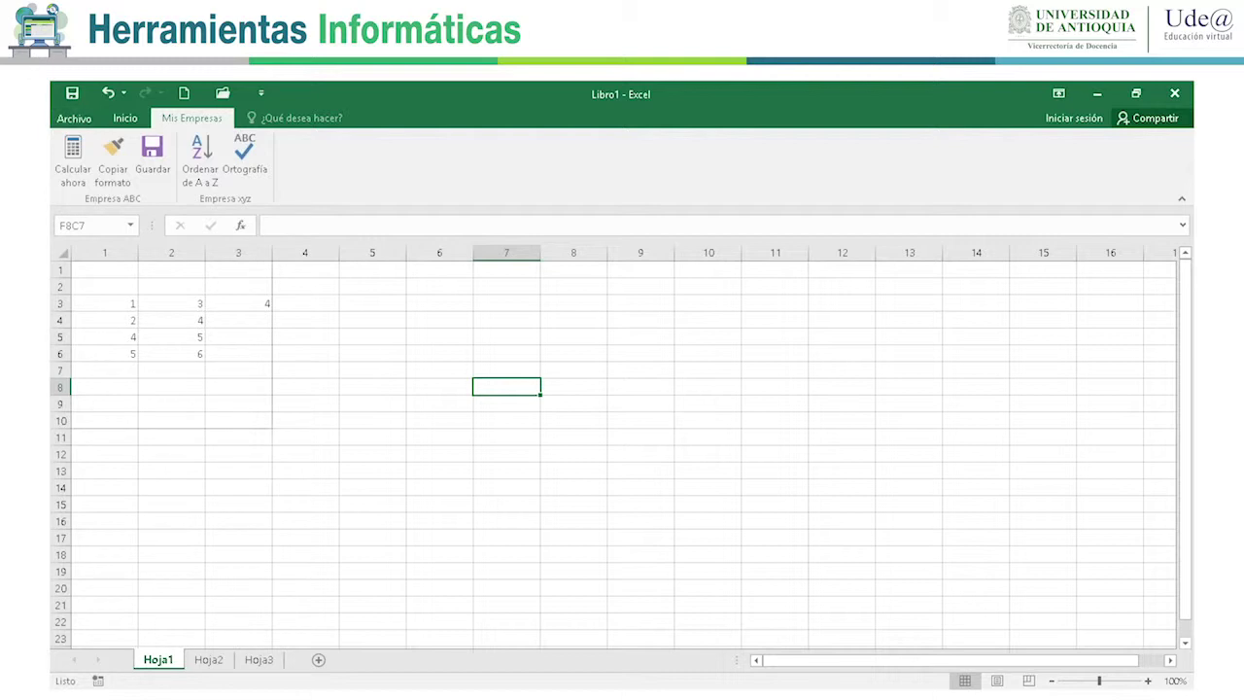
left_click(125, 118)
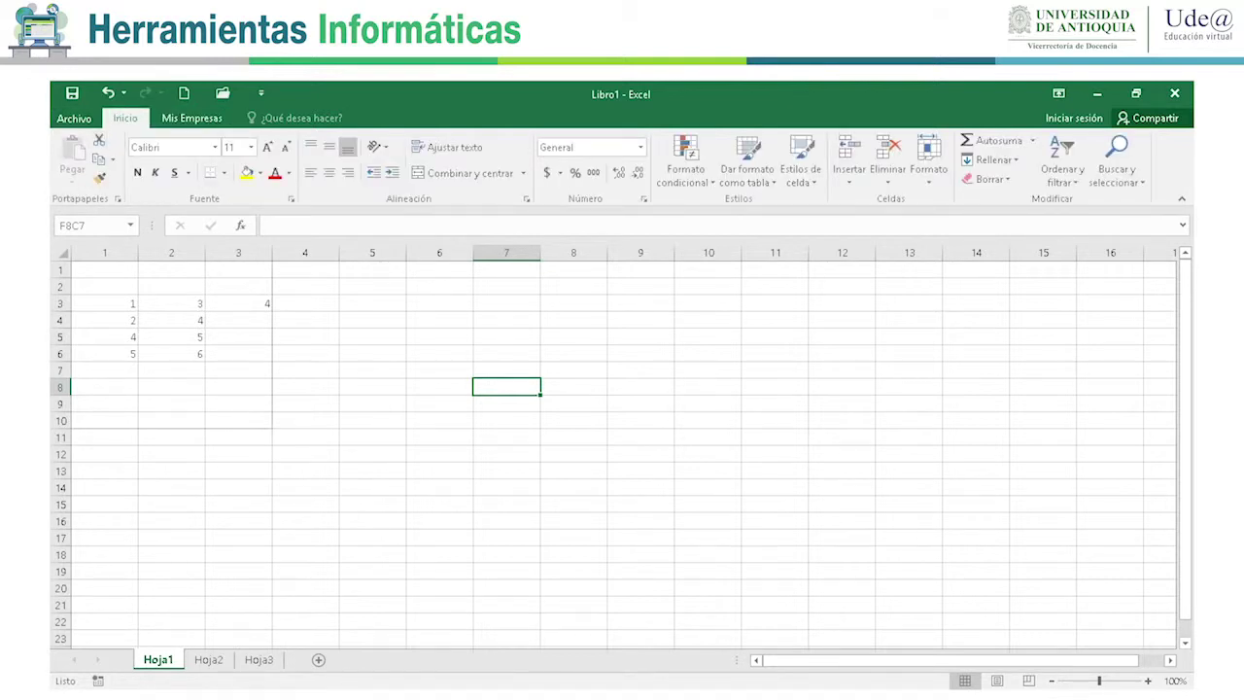